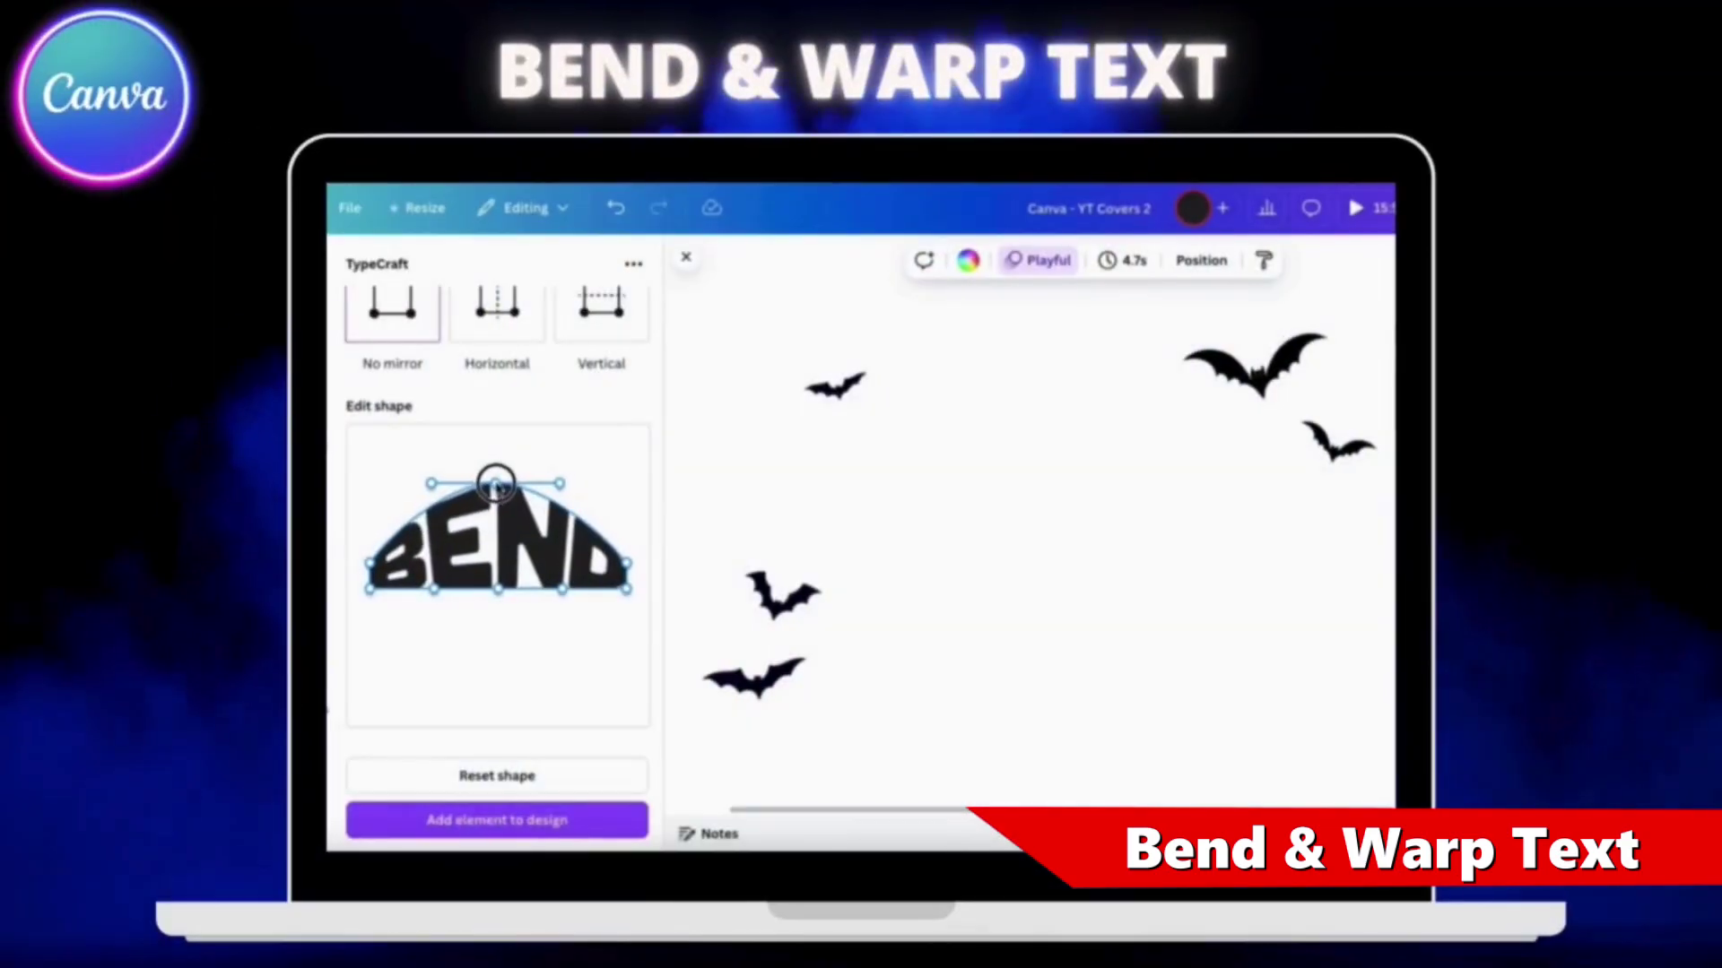
Step: Warp BEND's lower edge into an eye shape, add it to the design and resize it
{"action": "left_click_drag", "start_coordinate": [498, 589], "coordinate": [497, 631]}
{"action": "left_click", "coordinate": [538, 819]}
{"action": "left_click_drag", "start_coordinate": [1280, 633], "coordinate": [1107, 511]}
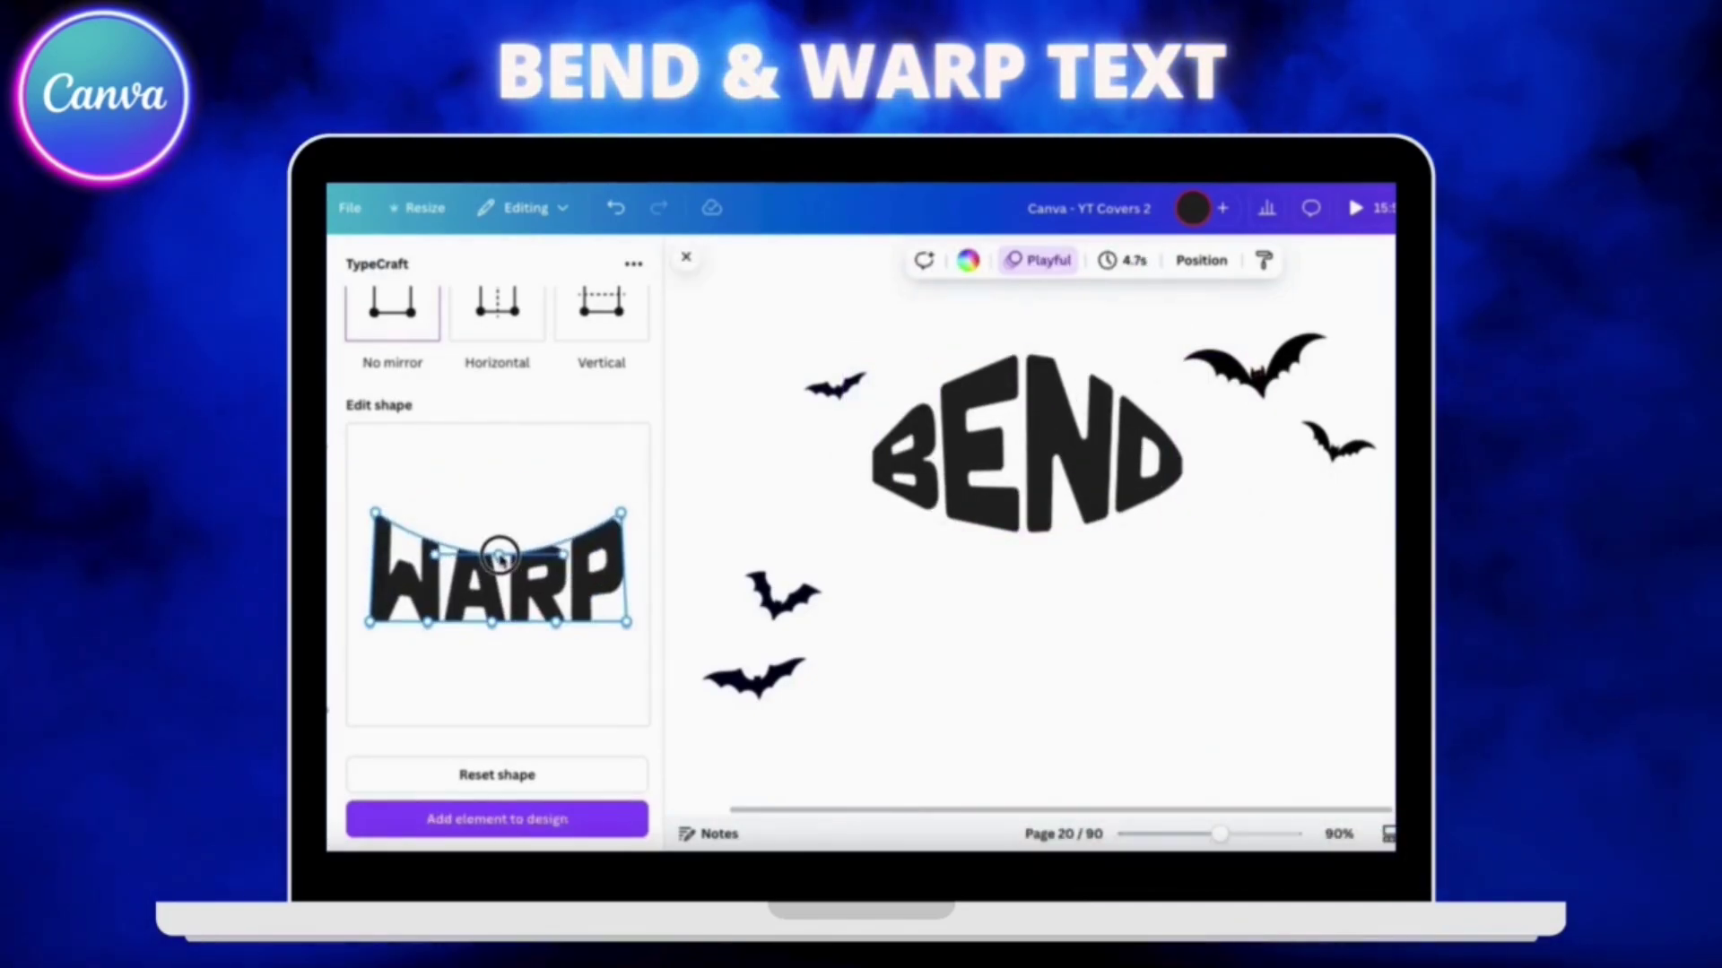
Step: Add the warped WARP word and size it to fit below BEND
{"action": "left_click", "coordinate": [497, 819]}
{"action": "left_click_drag", "start_coordinate": [1115, 620], "coordinate": [1029, 621]}
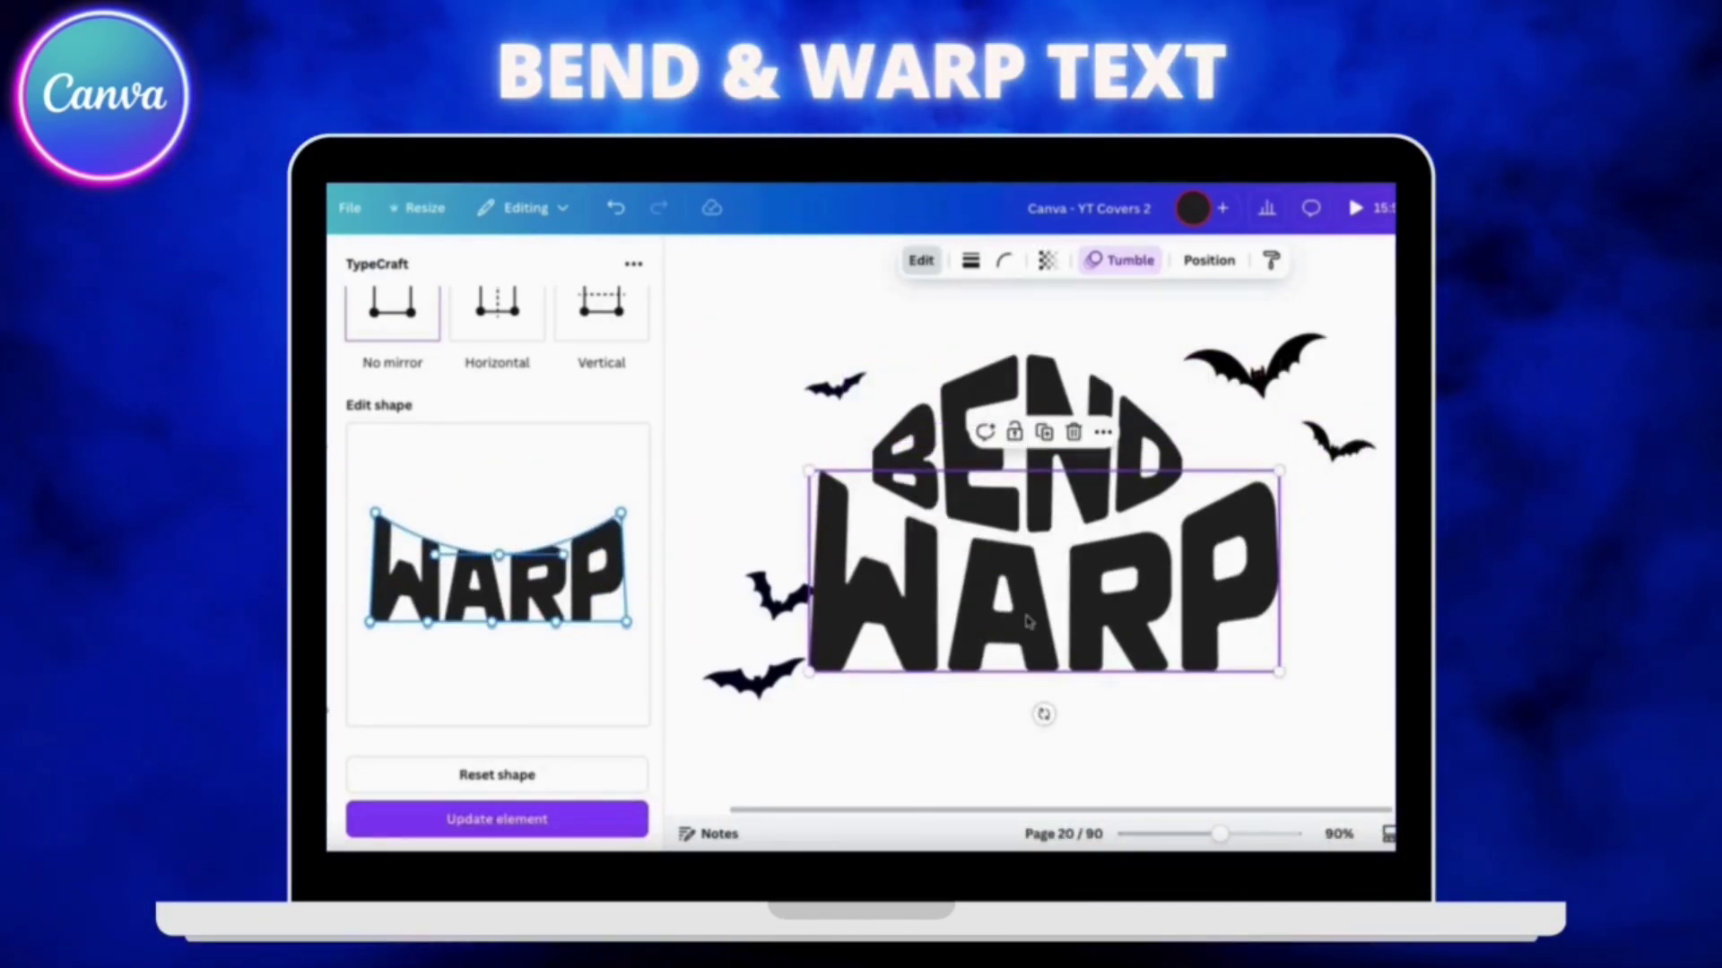
{"action": "left_click_drag", "start_coordinate": [810, 470], "coordinate": [876, 499]}
{"action": "left_click_drag", "start_coordinate": [1279, 671], "coordinate": [1202, 634]}
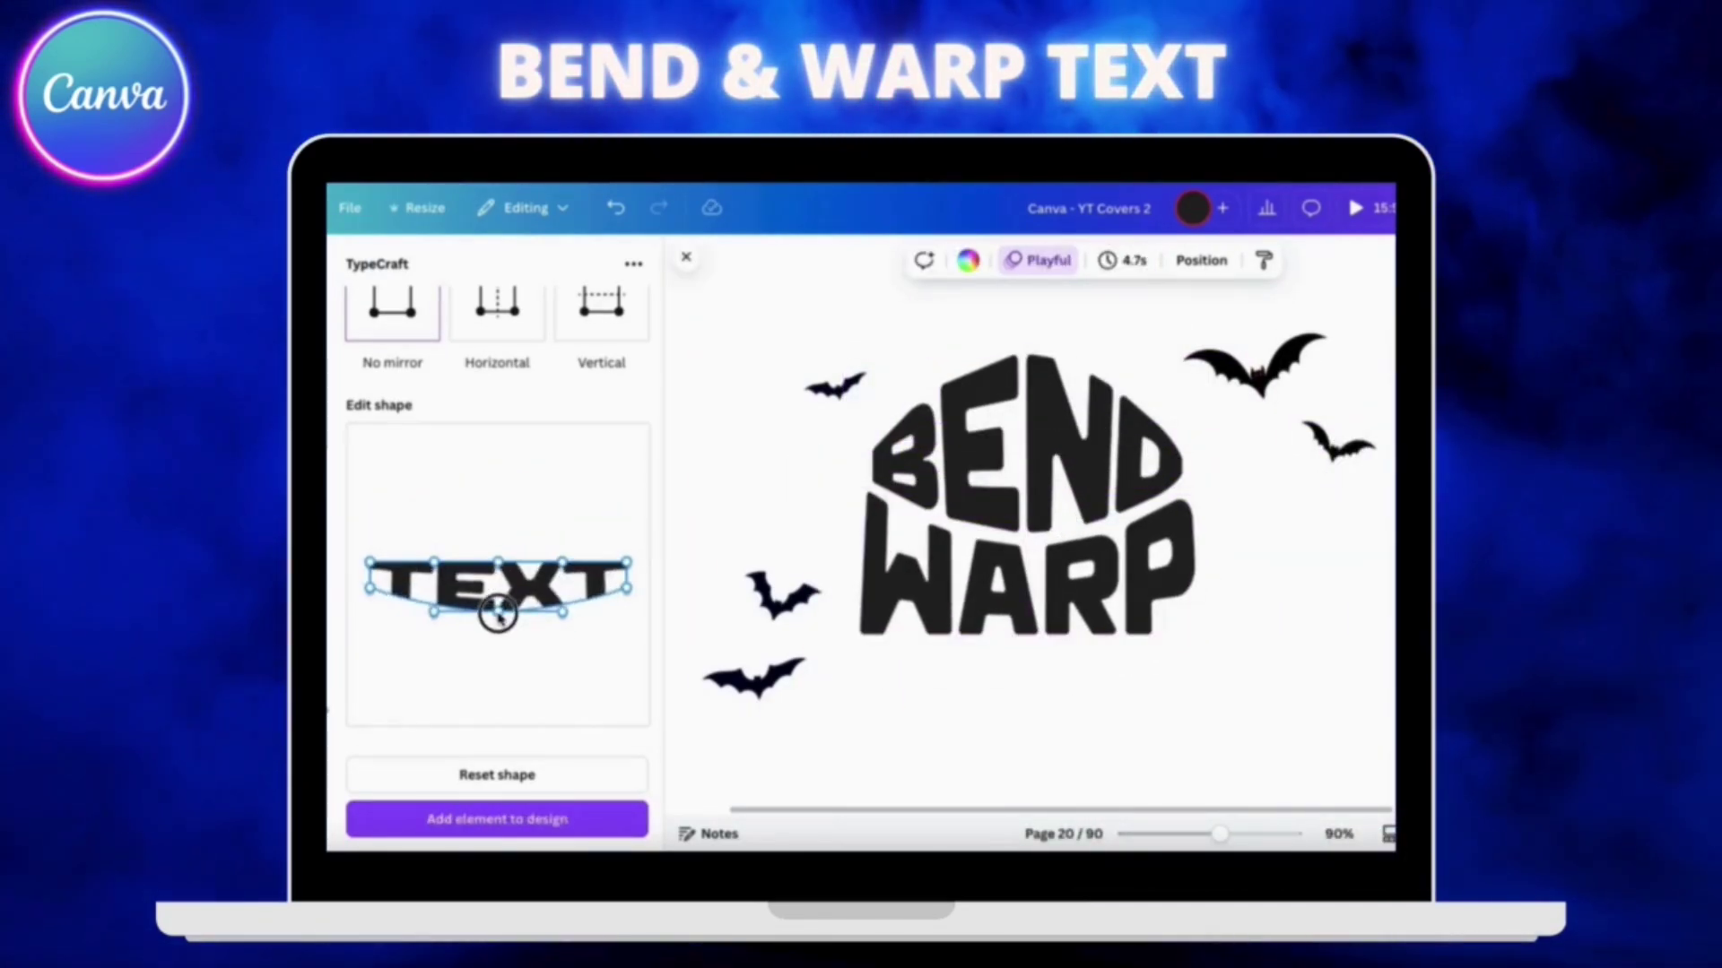
Step: Curve TEXT's bottom edge, add it, and fit it under WARP to match its width
{"action": "left_click_drag", "start_coordinate": [498, 615], "coordinate": [497, 648]}
{"action": "left_click", "coordinate": [497, 818]}
{"action": "left_click_drag", "start_coordinate": [1209, 742], "coordinate": [1175, 759]}
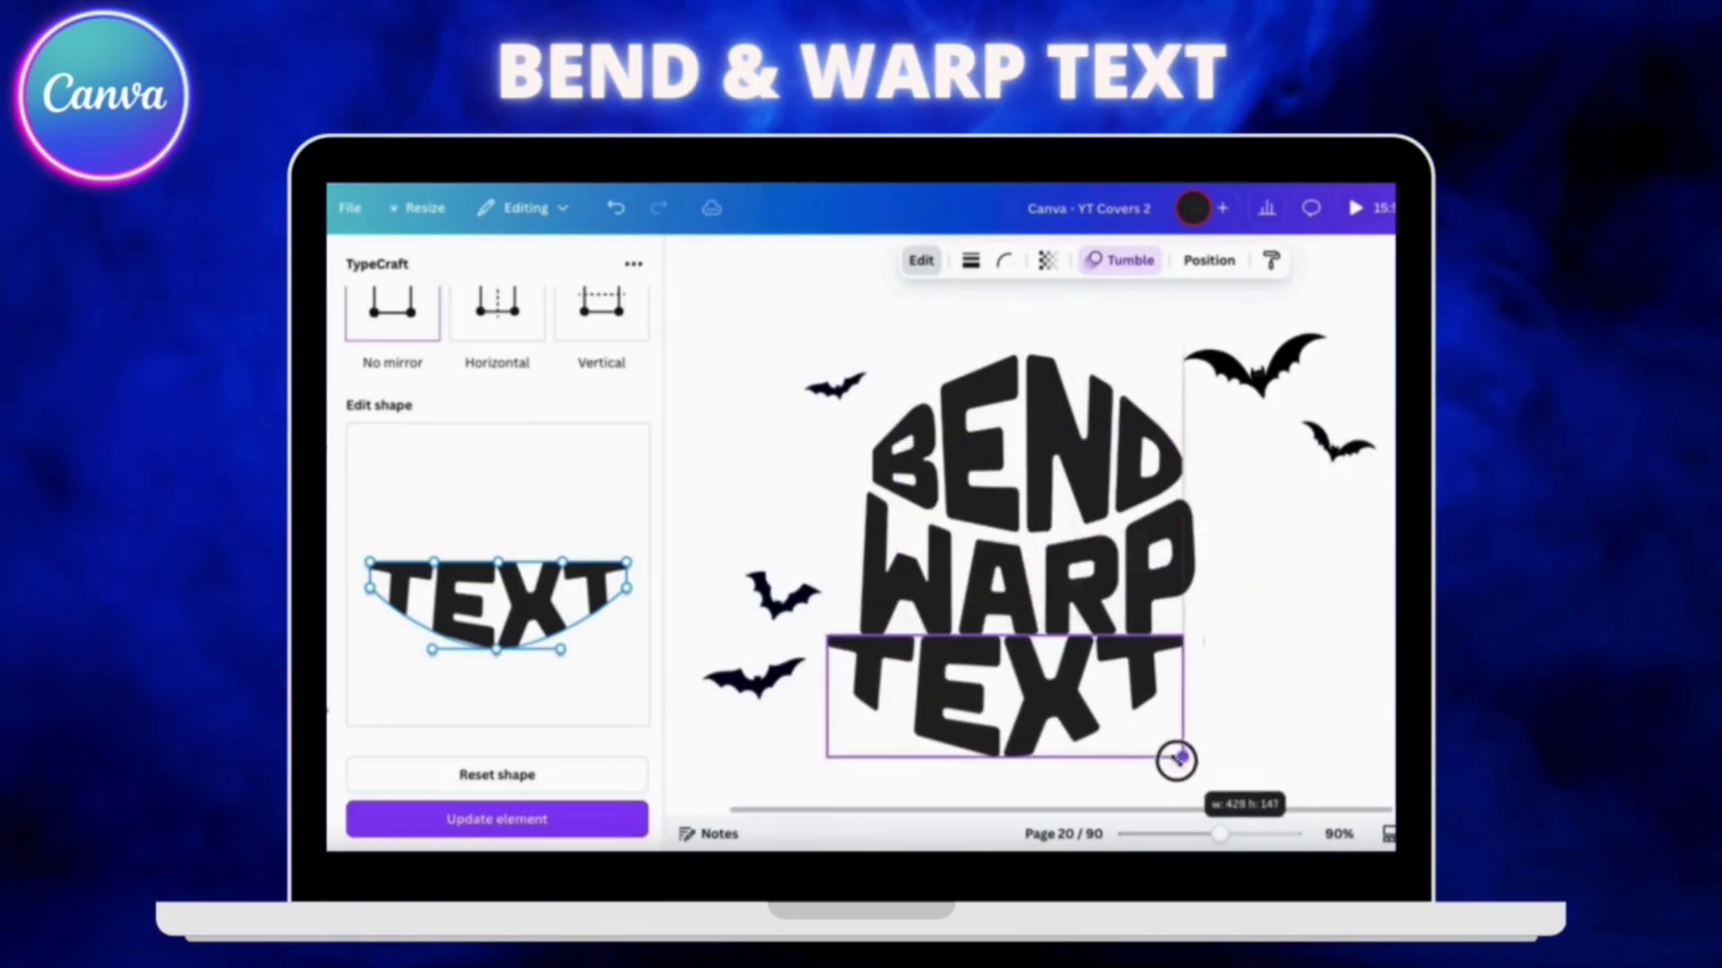
{"action": "left_click_drag", "start_coordinate": [838, 642], "coordinate": [853, 645]}
{"action": "left_click", "coordinate": [1251, 618]}
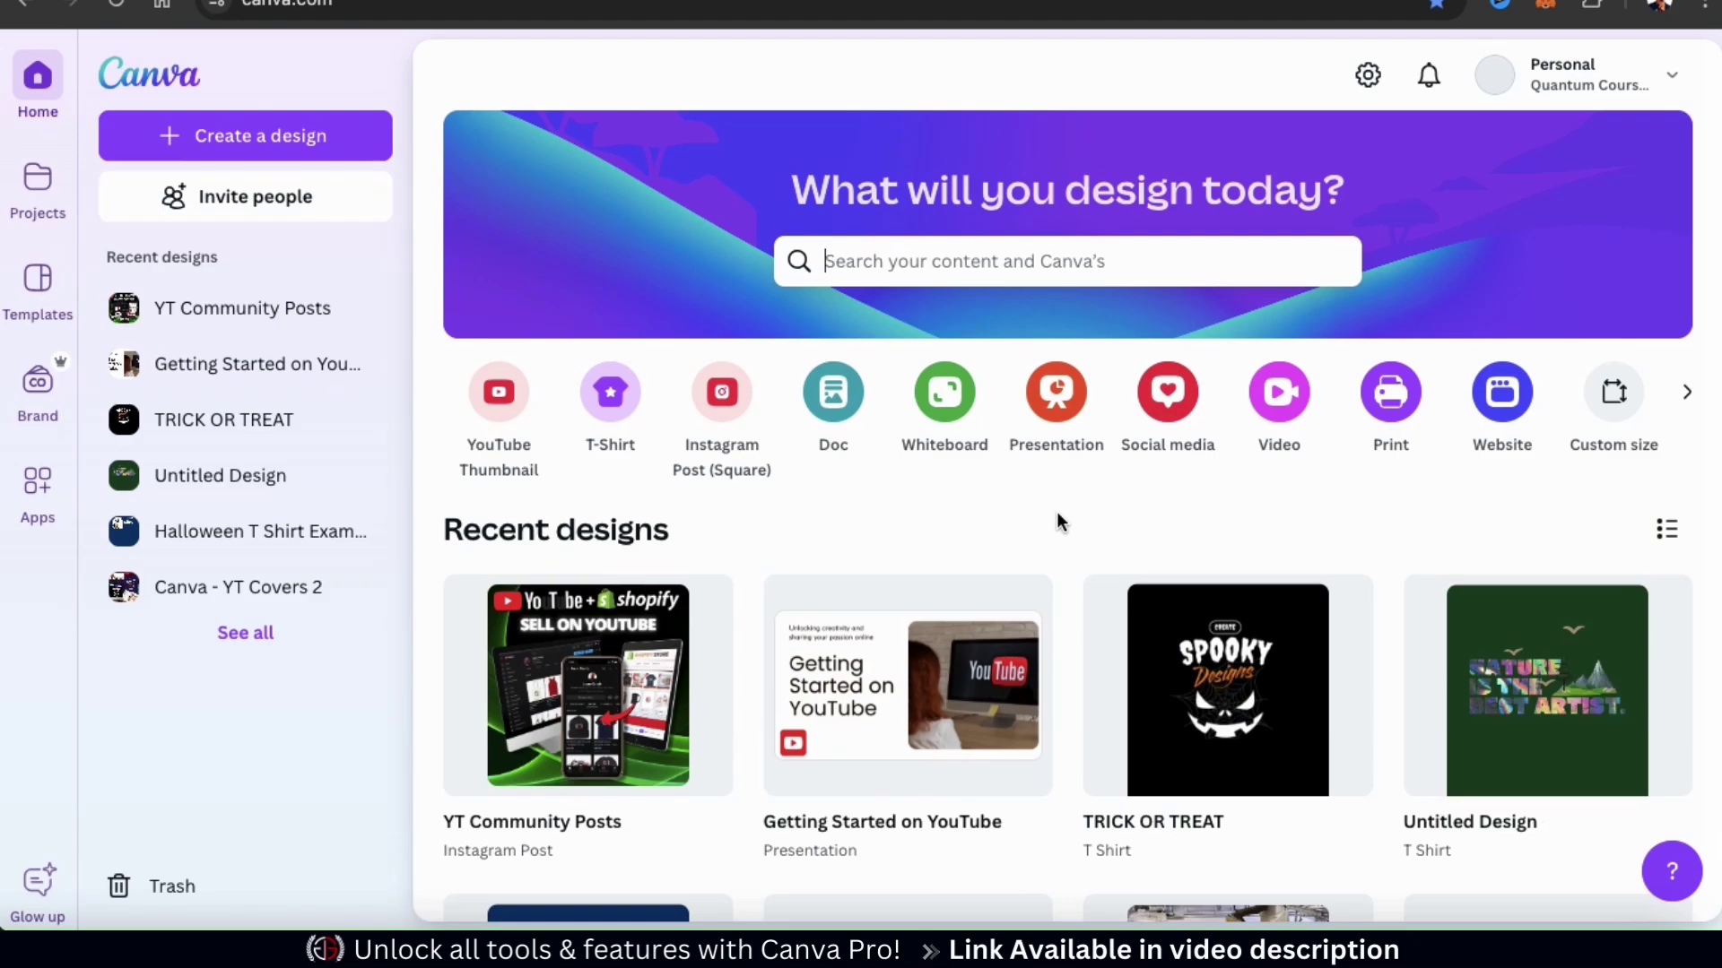
Step: Search Canva's home page for 'Halloween T-shirt'
{"action": "left_click", "coordinate": [1041, 264]}
{"action": "type", "text": "H"}
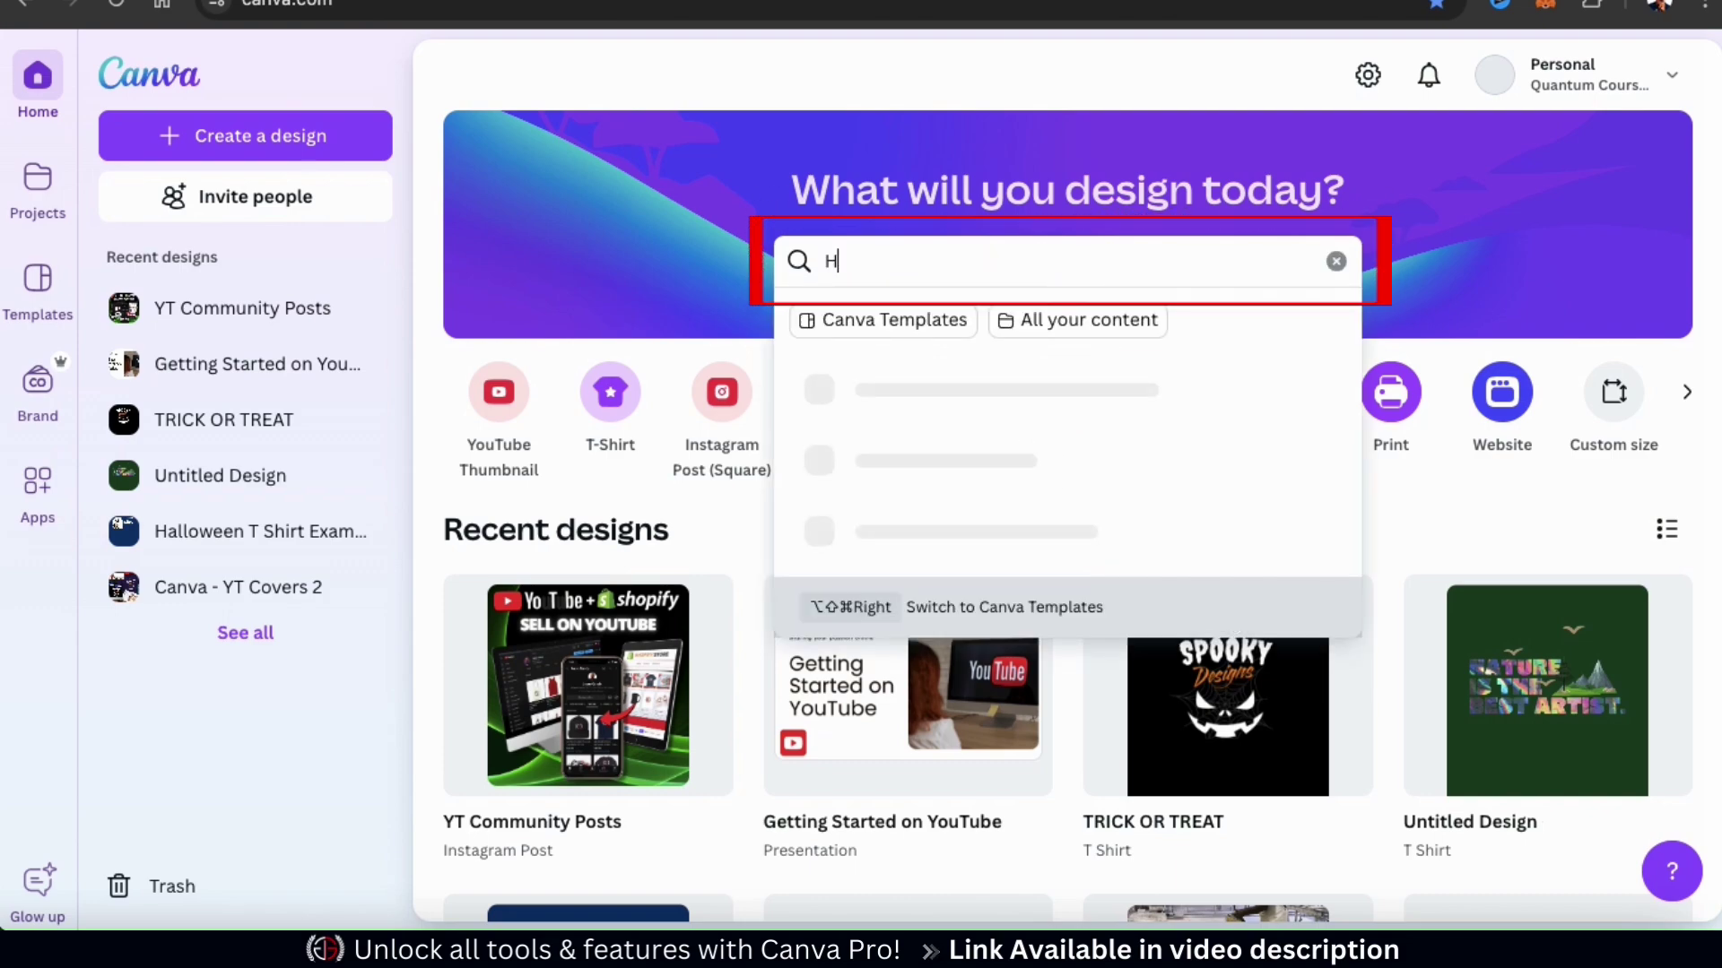
{"action": "type", "text": "alloween T-shirt"}
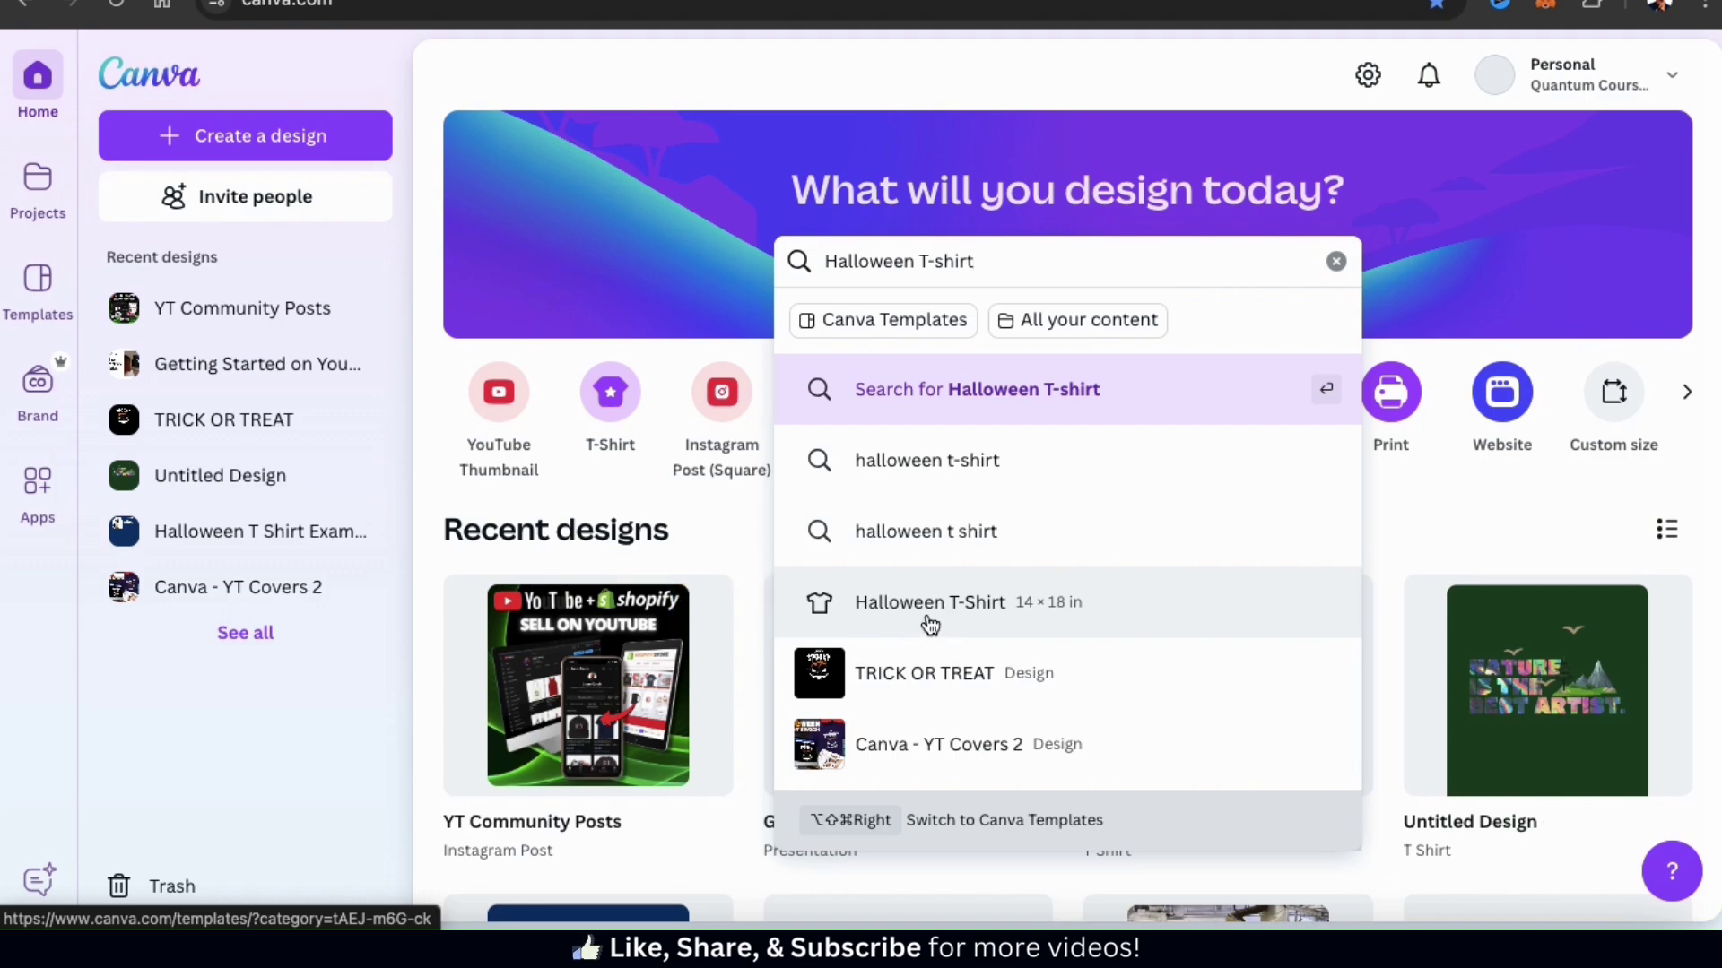
Step: Pick the Halloween T-Shirt suggestion and create a blank design from its templates page
{"action": "left_click", "coordinate": [927, 621]}
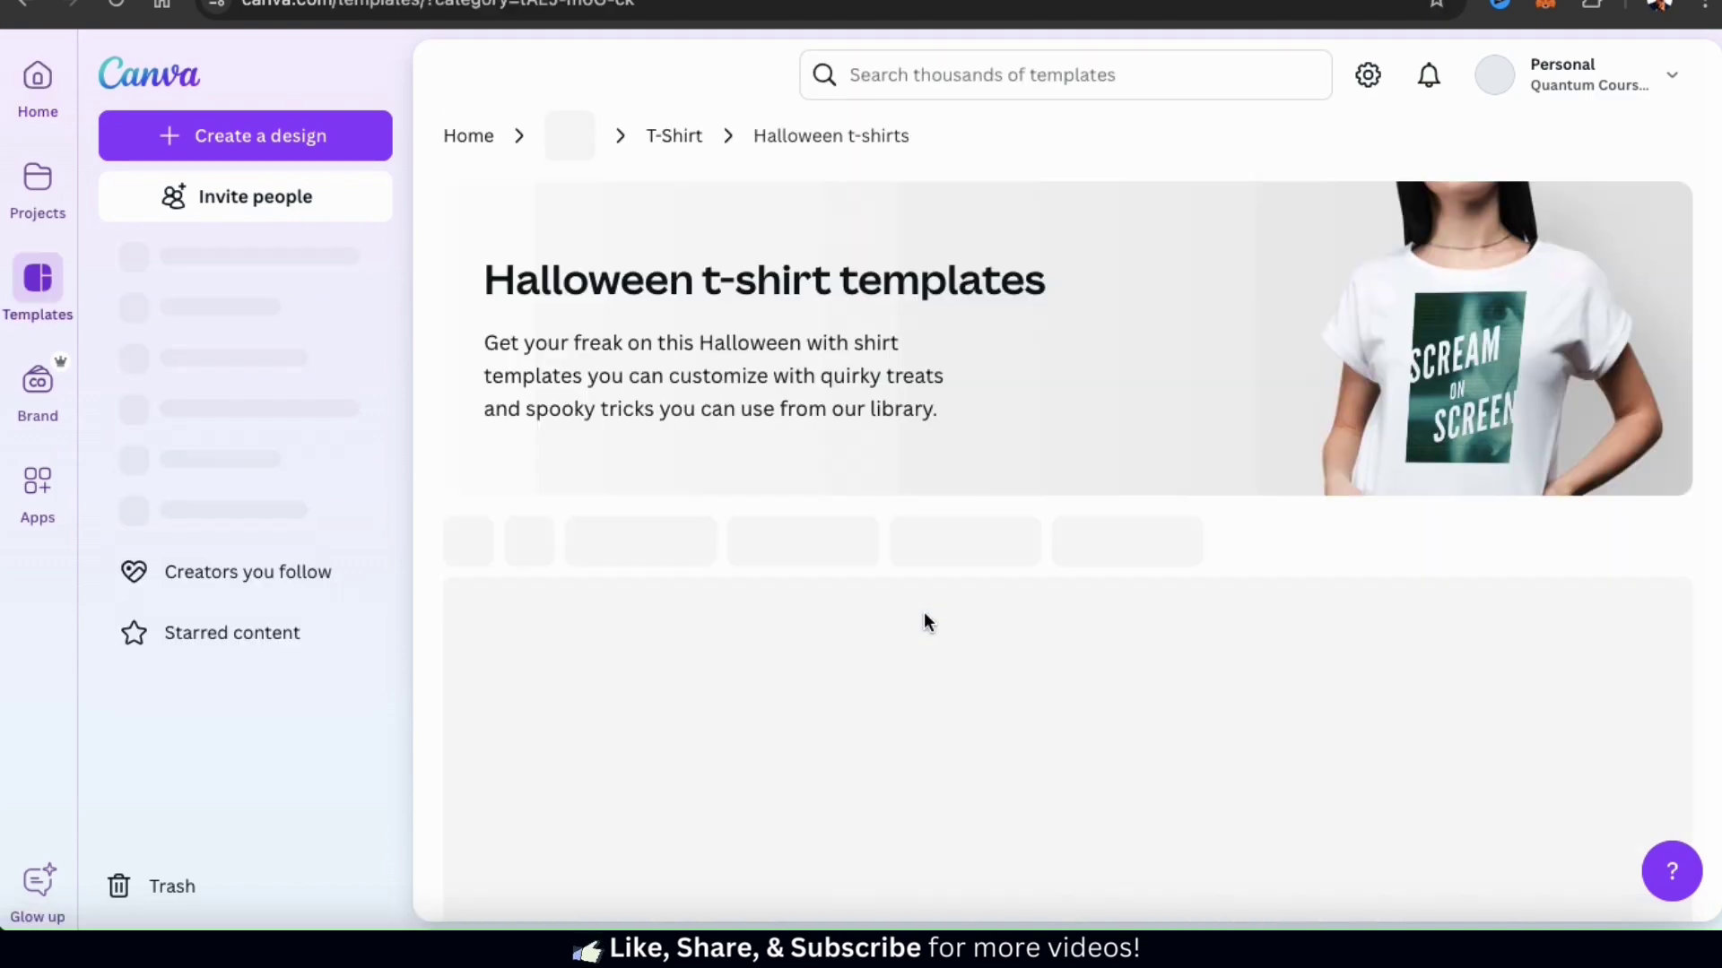
{"action": "scroll", "coordinate": [939, 633], "scroll_direction": "down", "scroll_amount": 5}
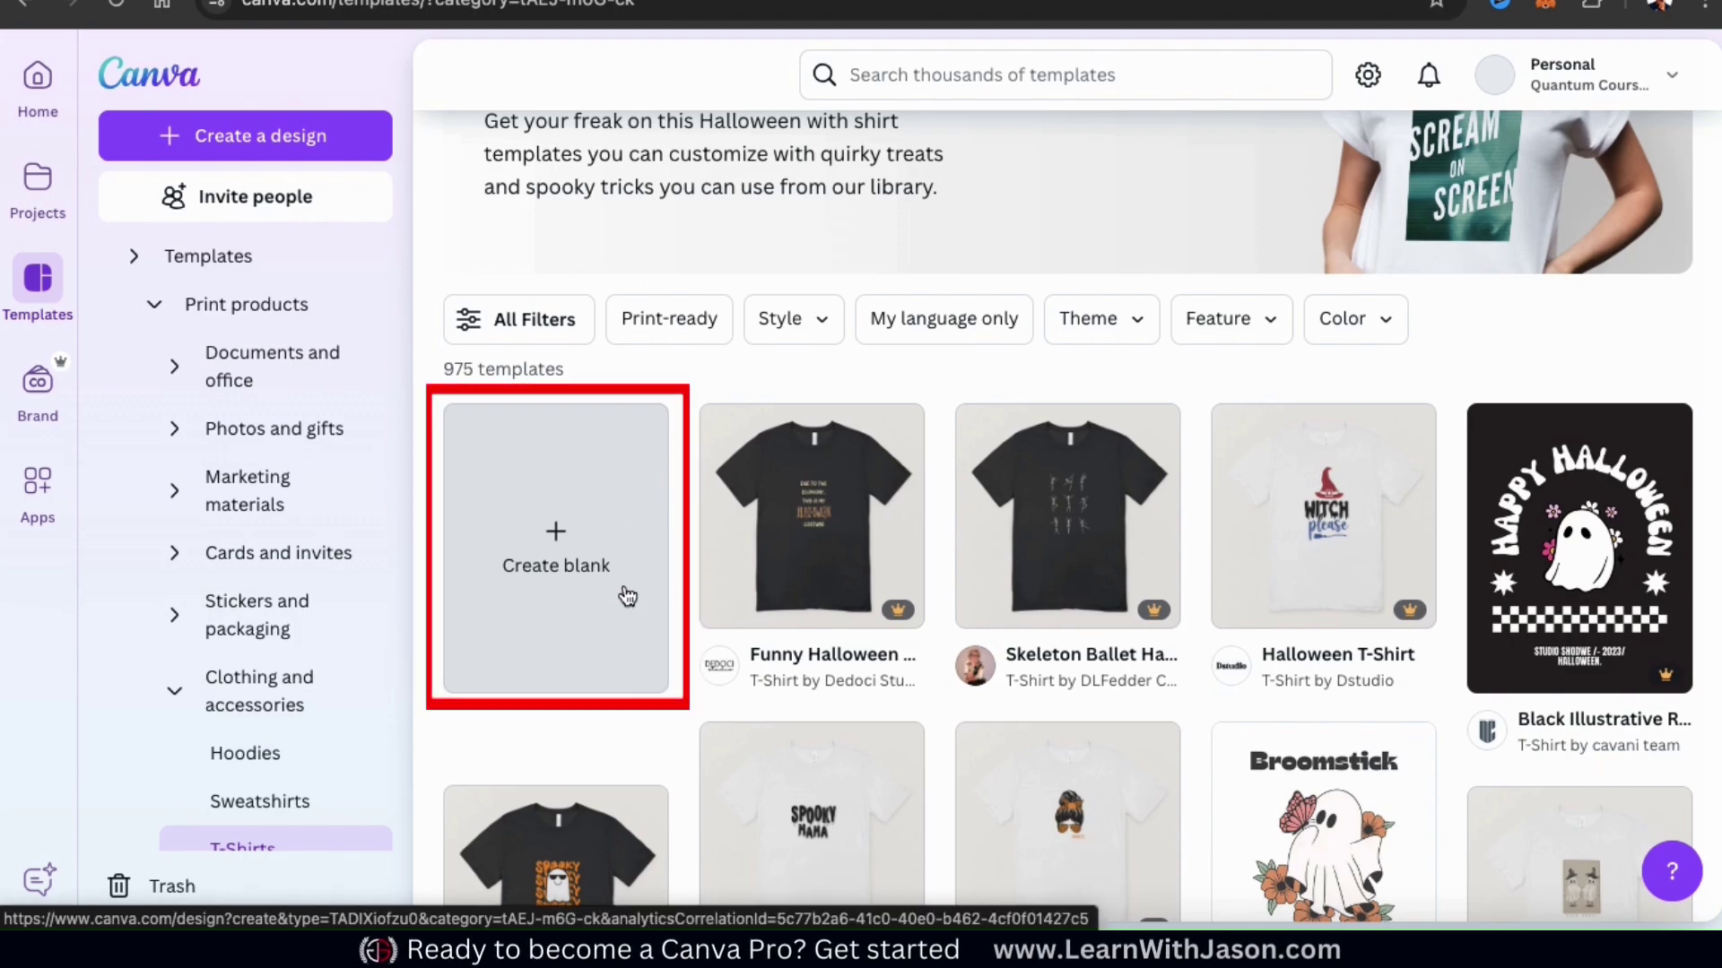
{"action": "left_click", "coordinate": [562, 613]}
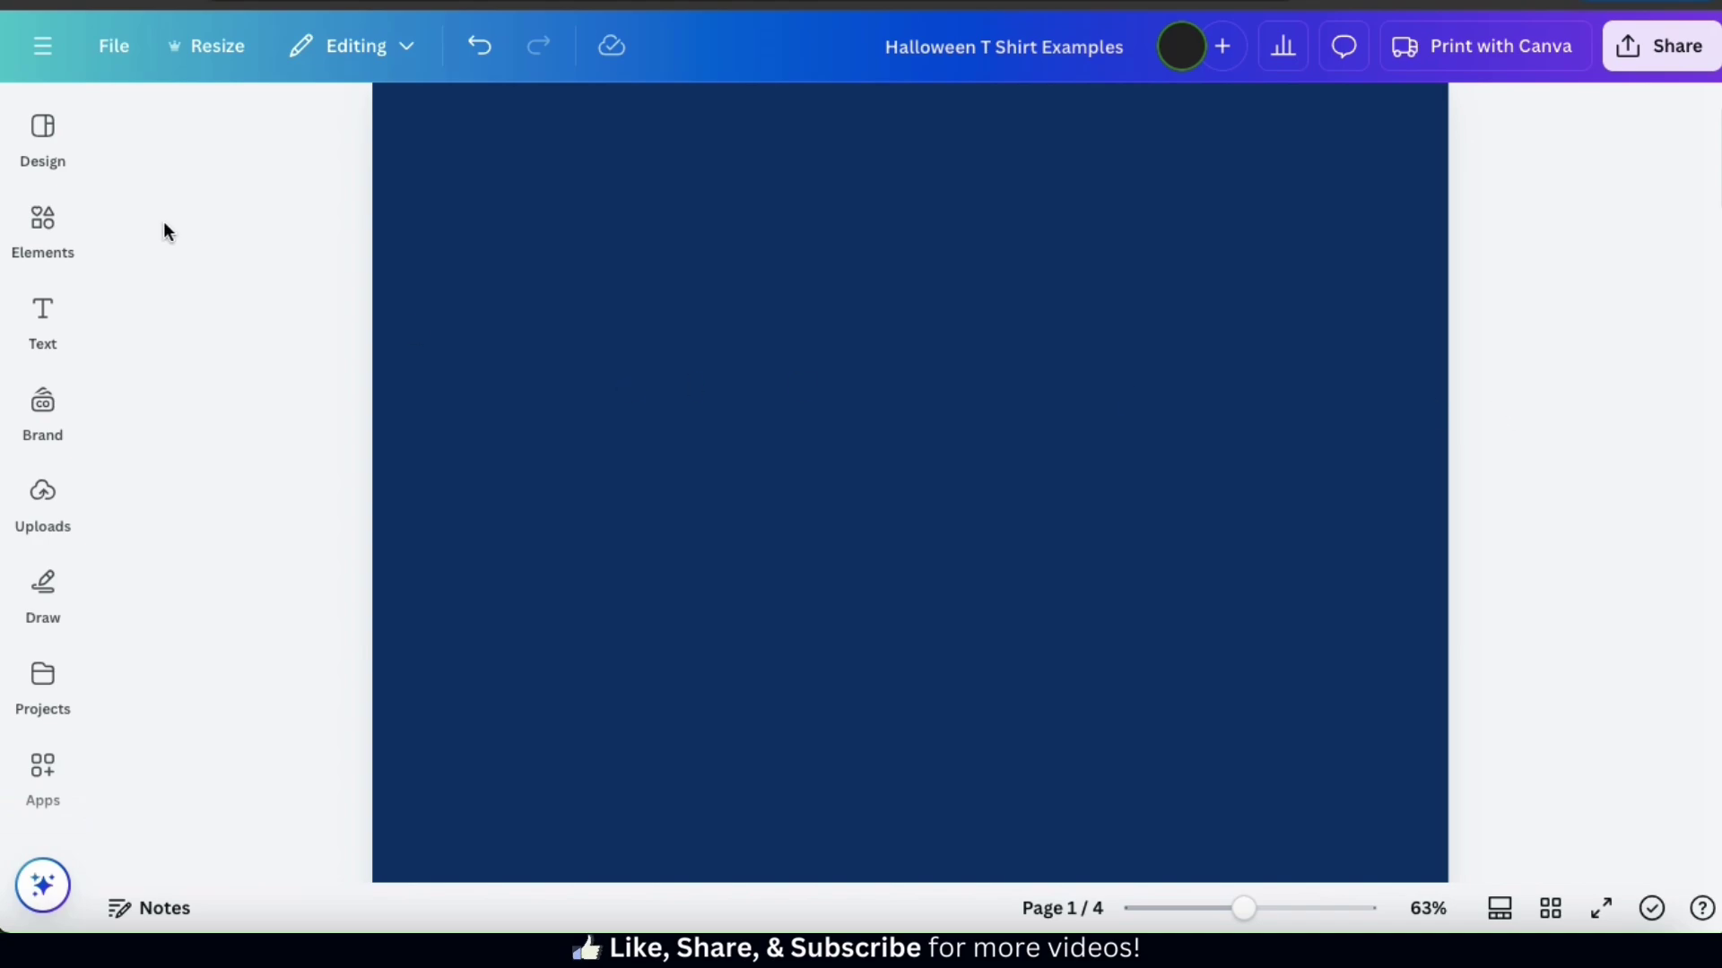
Step: Search Elements for 'ghost' and browse the full list of ghost graphics
{"action": "left_click", "coordinate": [45, 241]}
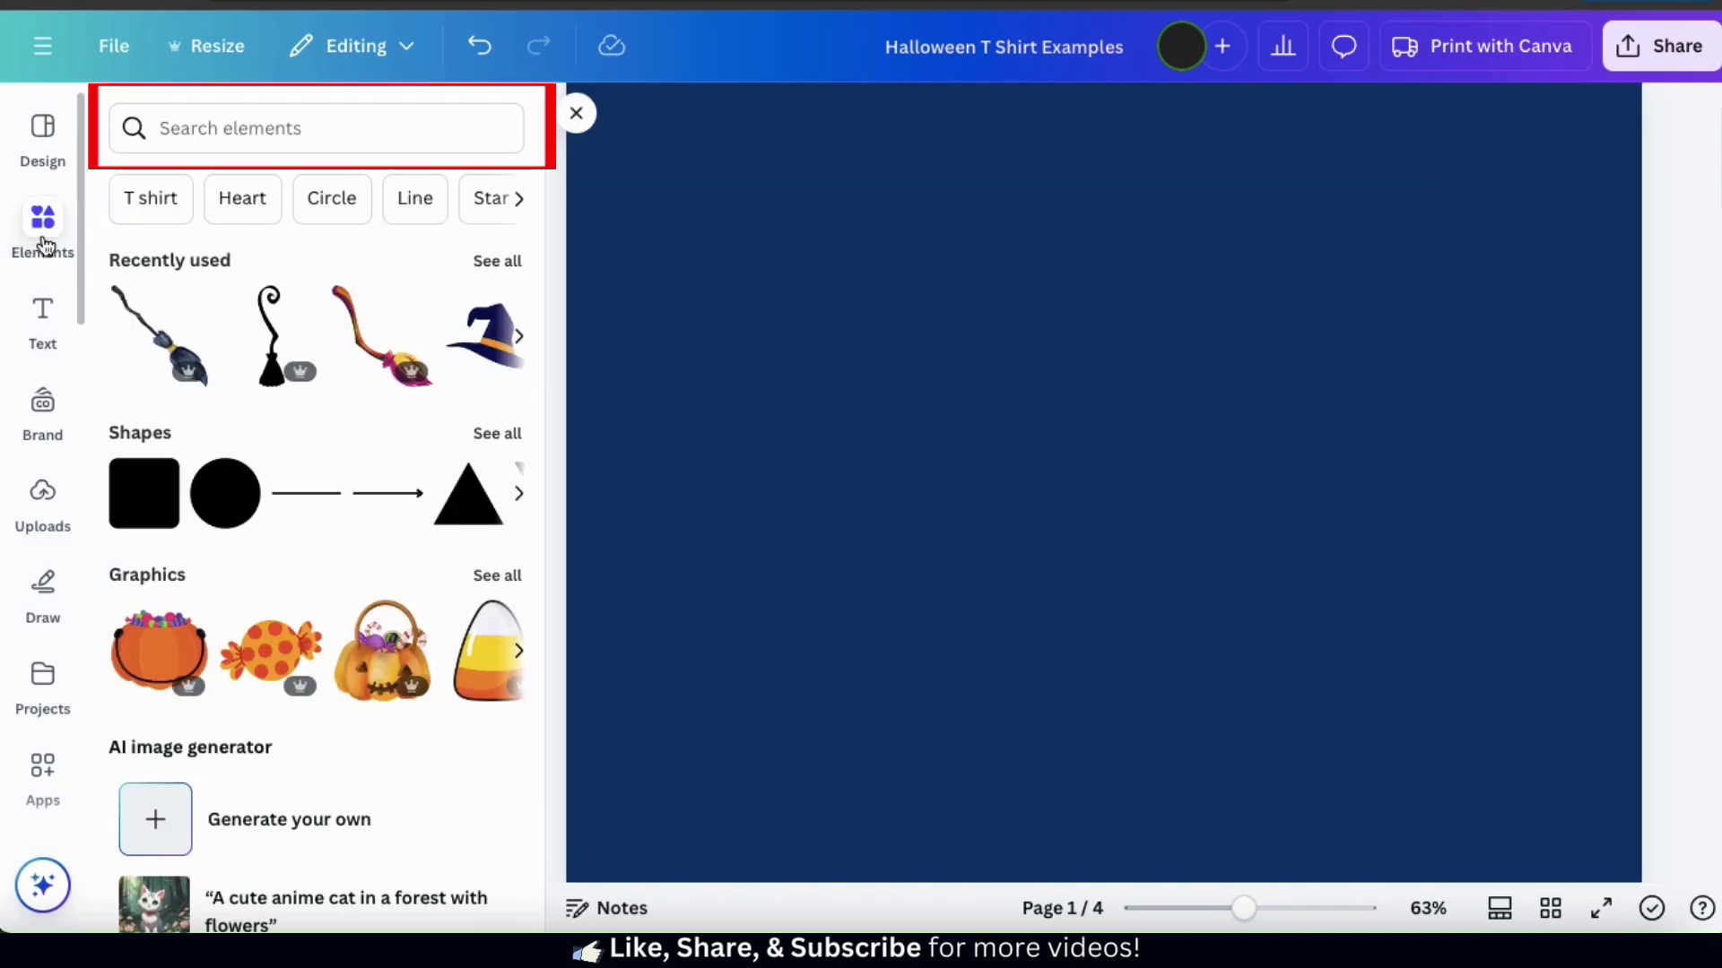
{"action": "left_click", "coordinate": [174, 127]}
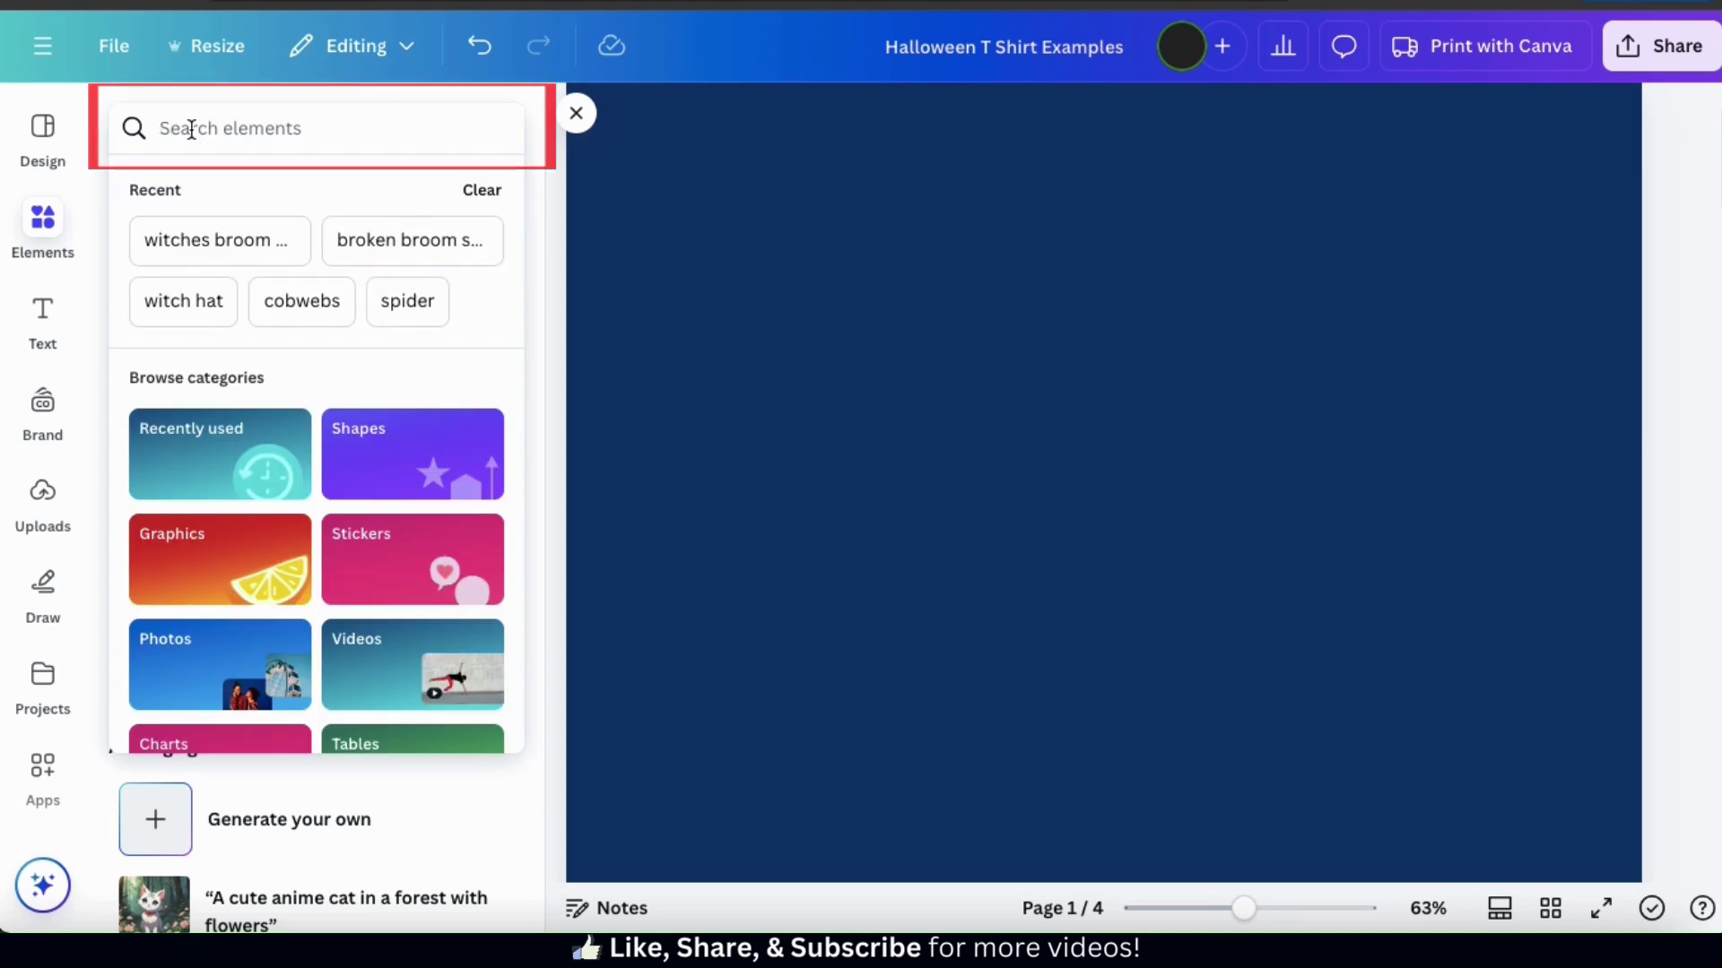
{"action": "type", "text": "ghost"}
{"action": "key", "text": "Return"}
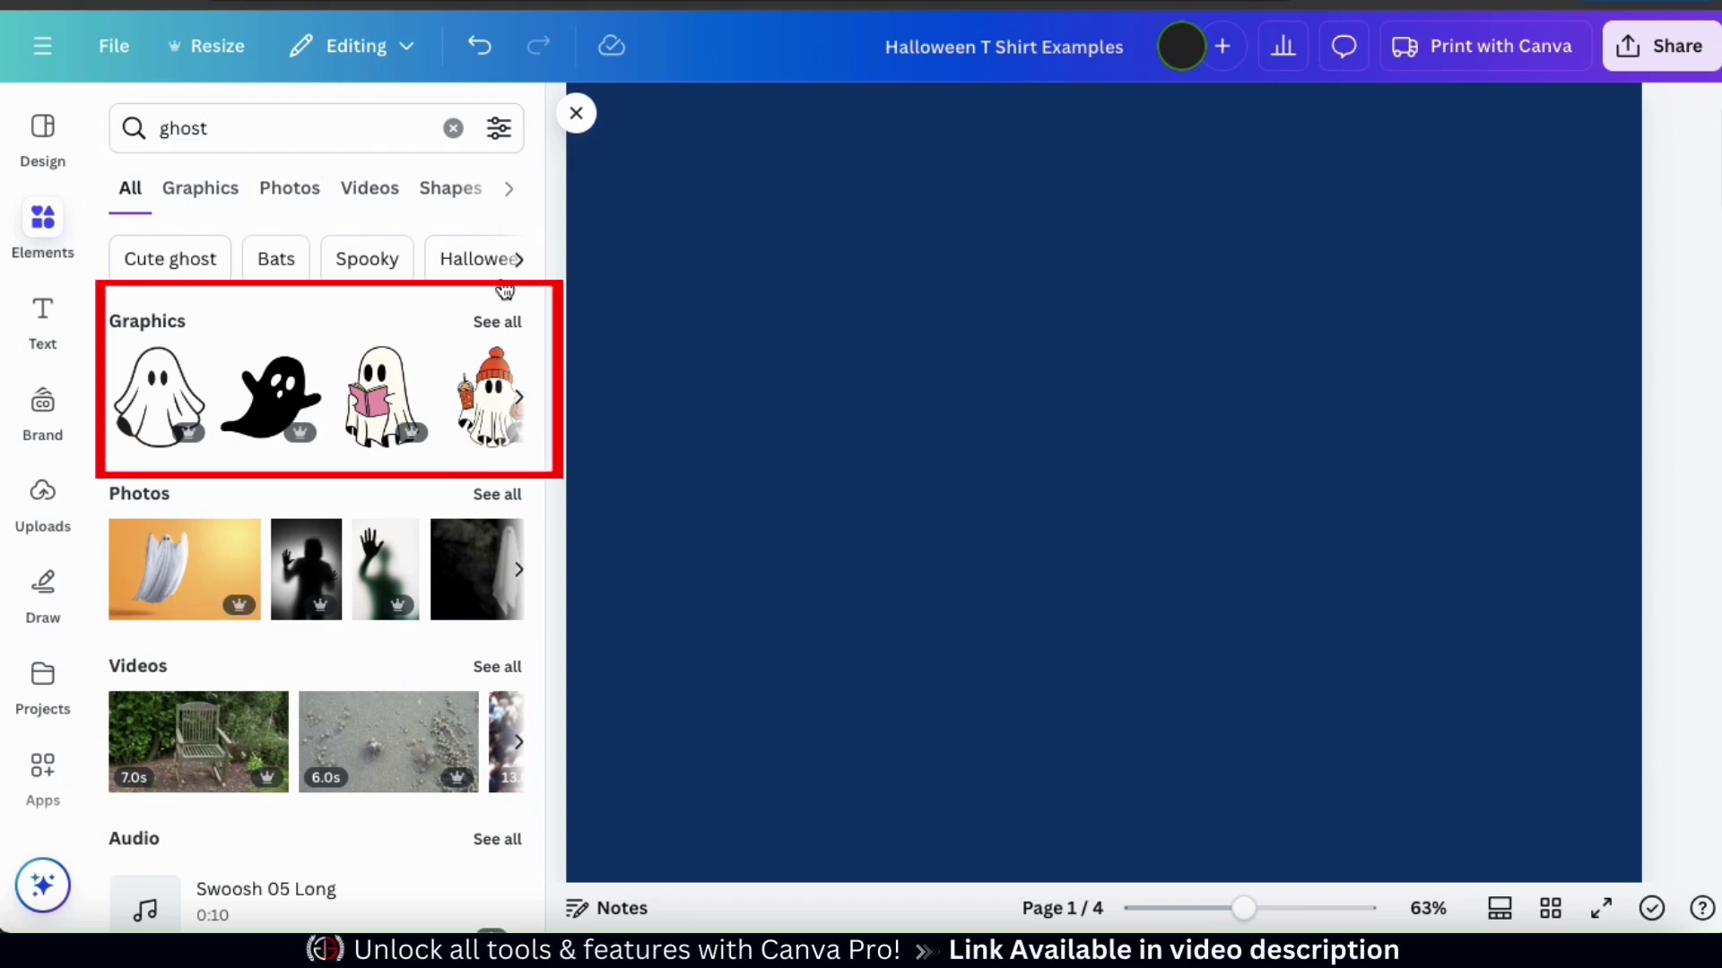
{"action": "left_click", "coordinate": [504, 325]}
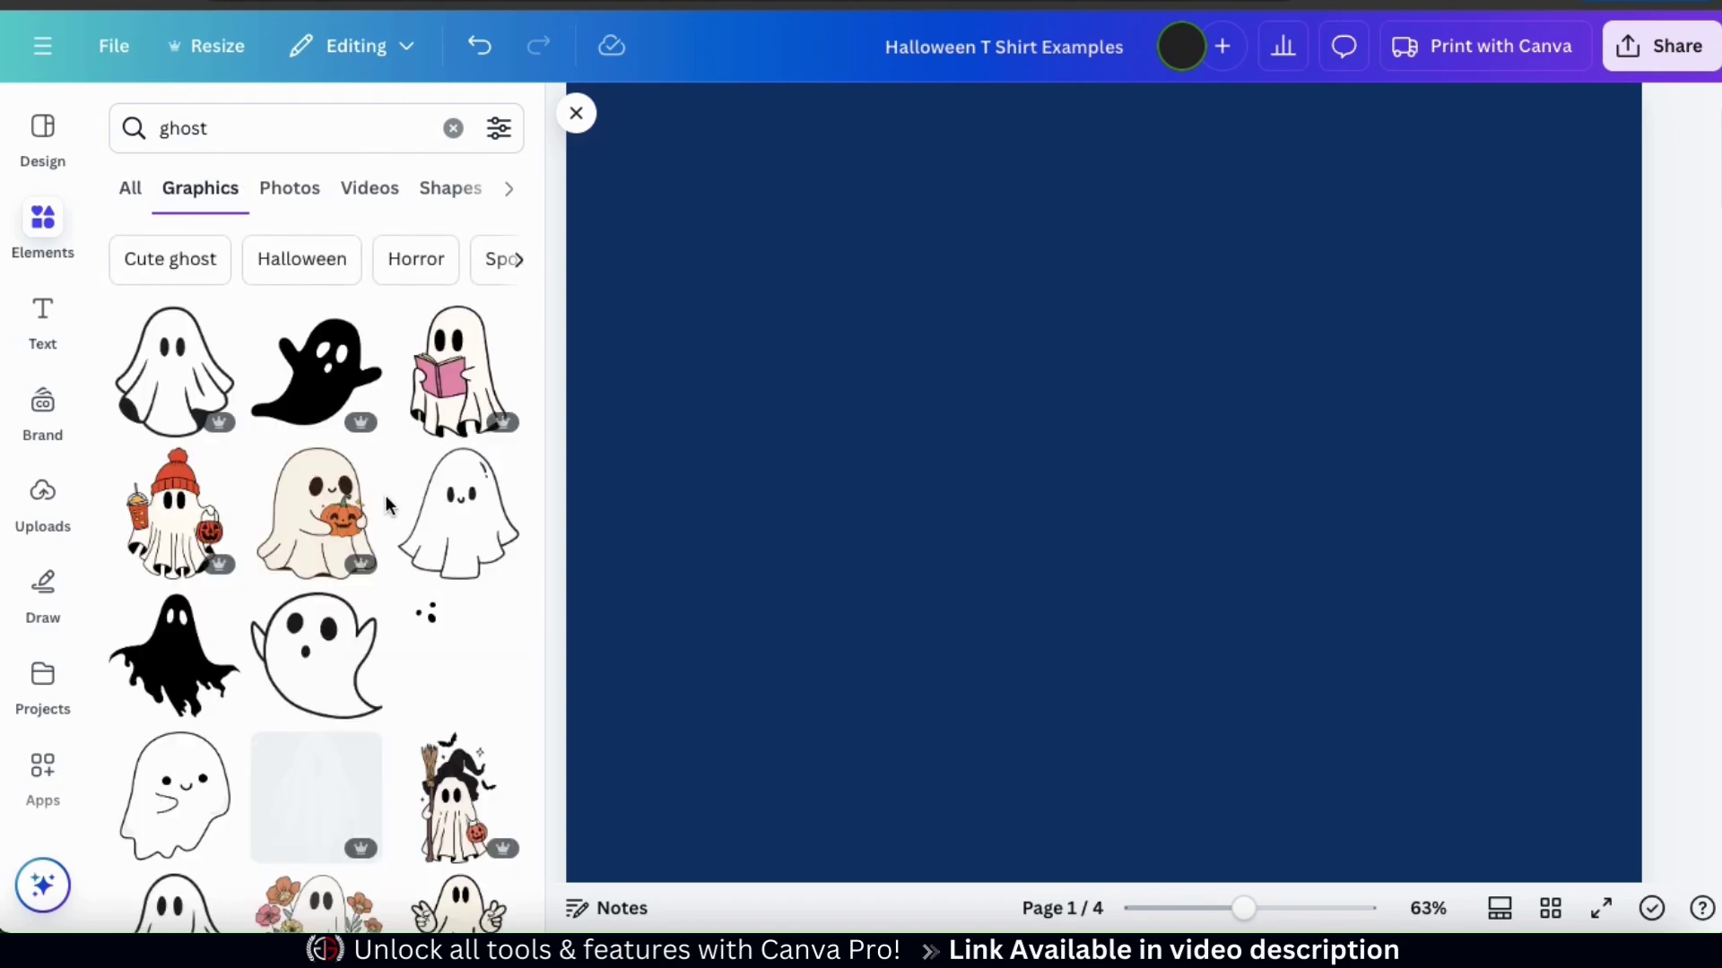
{"action": "scroll", "coordinate": [388, 505], "scroll_direction": "down", "scroll_amount": 4}
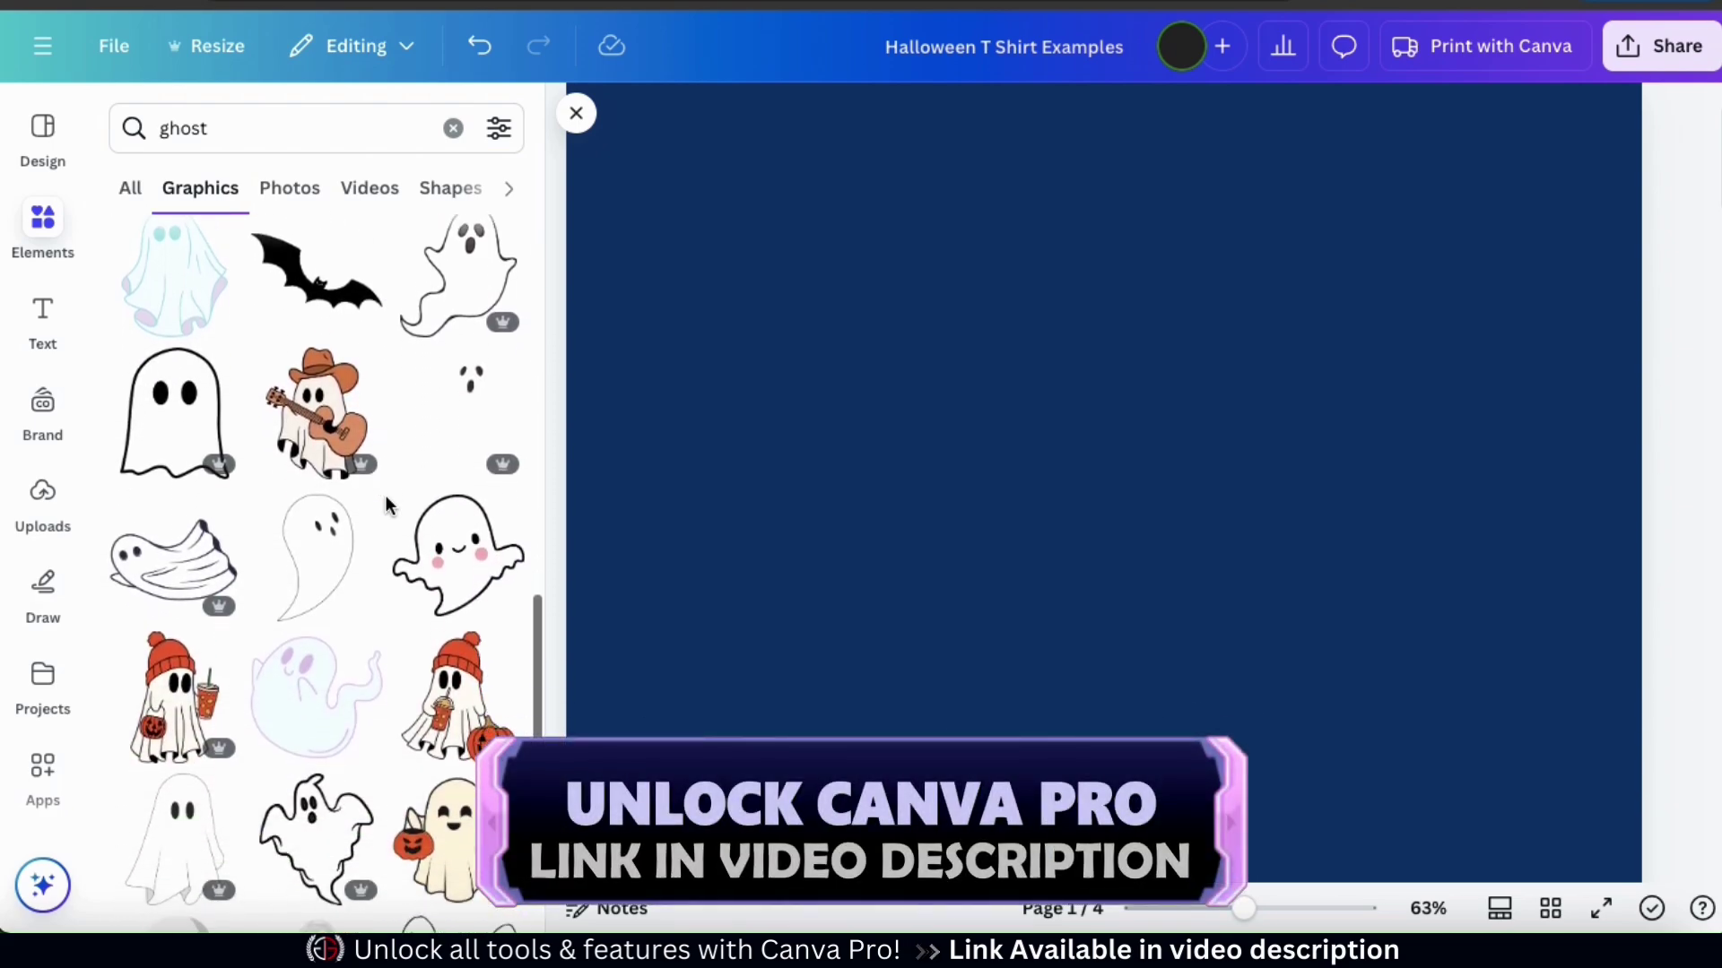
{"action": "scroll", "coordinate": [387, 505], "scroll_direction": "down", "scroll_amount": 1}
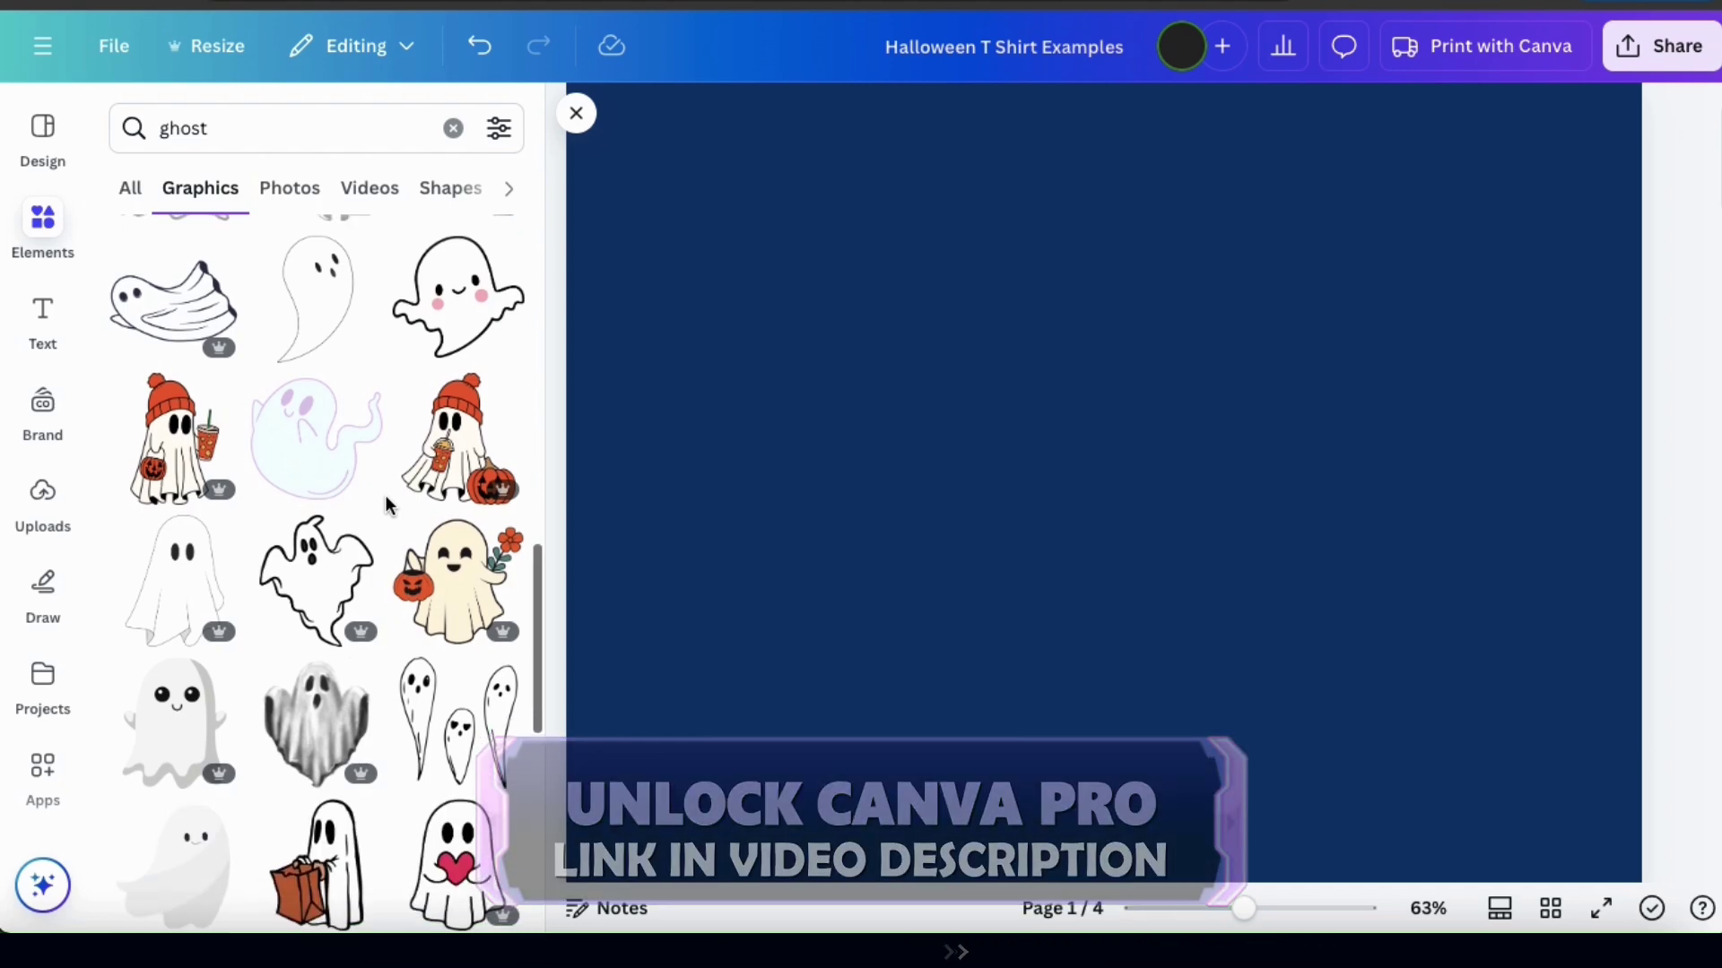
{"action": "scroll", "coordinate": [388, 505], "scroll_direction": "down", "scroll_amount": 5}
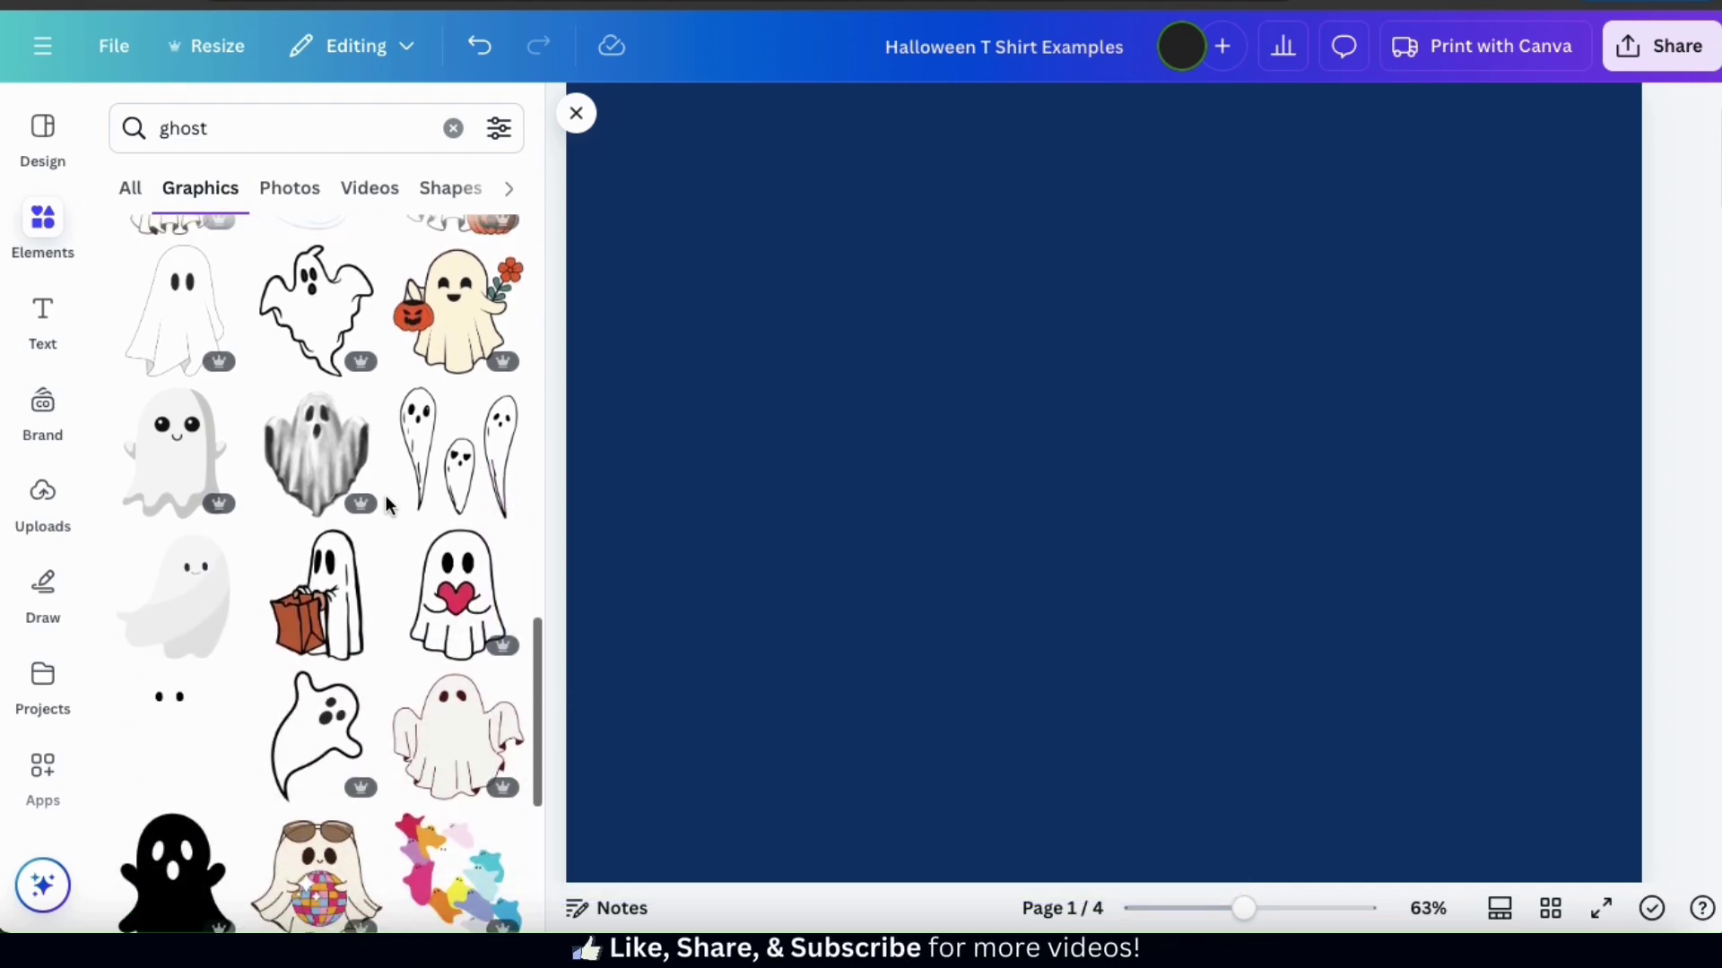
Step: Add the ghost graphics, move the book-reading ghost left in front, and recolour its book red
{"action": "left_click", "coordinate": [384, 503]}
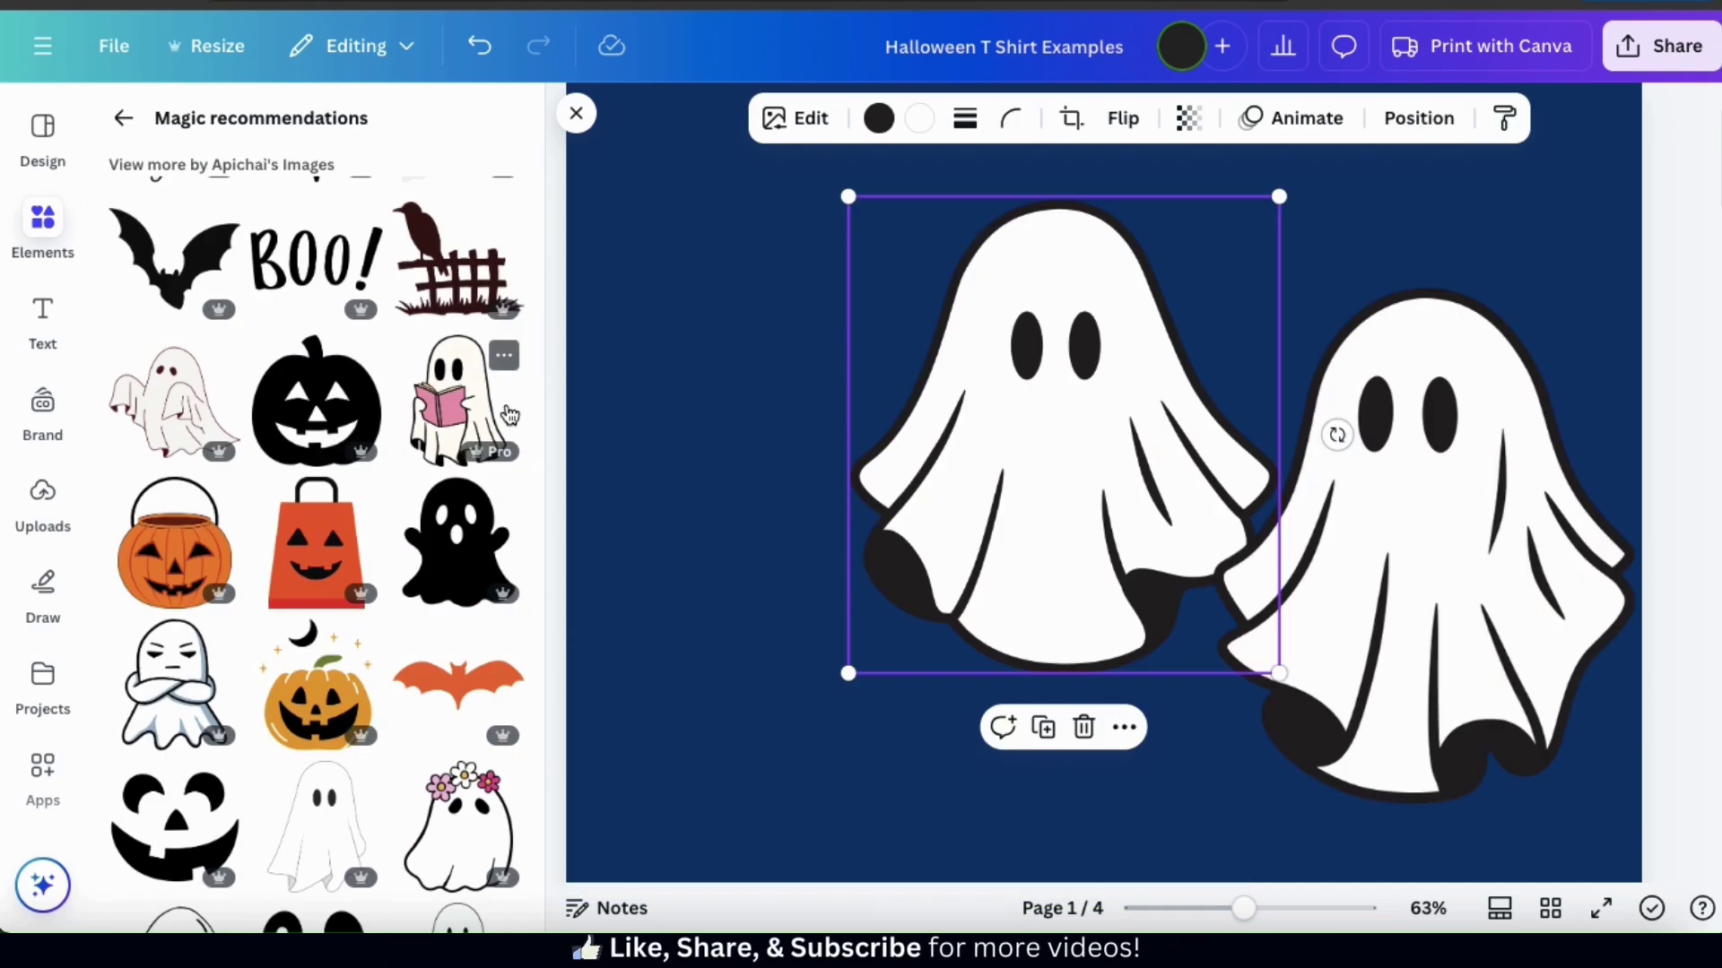
{"action": "left_click", "coordinate": [468, 424]}
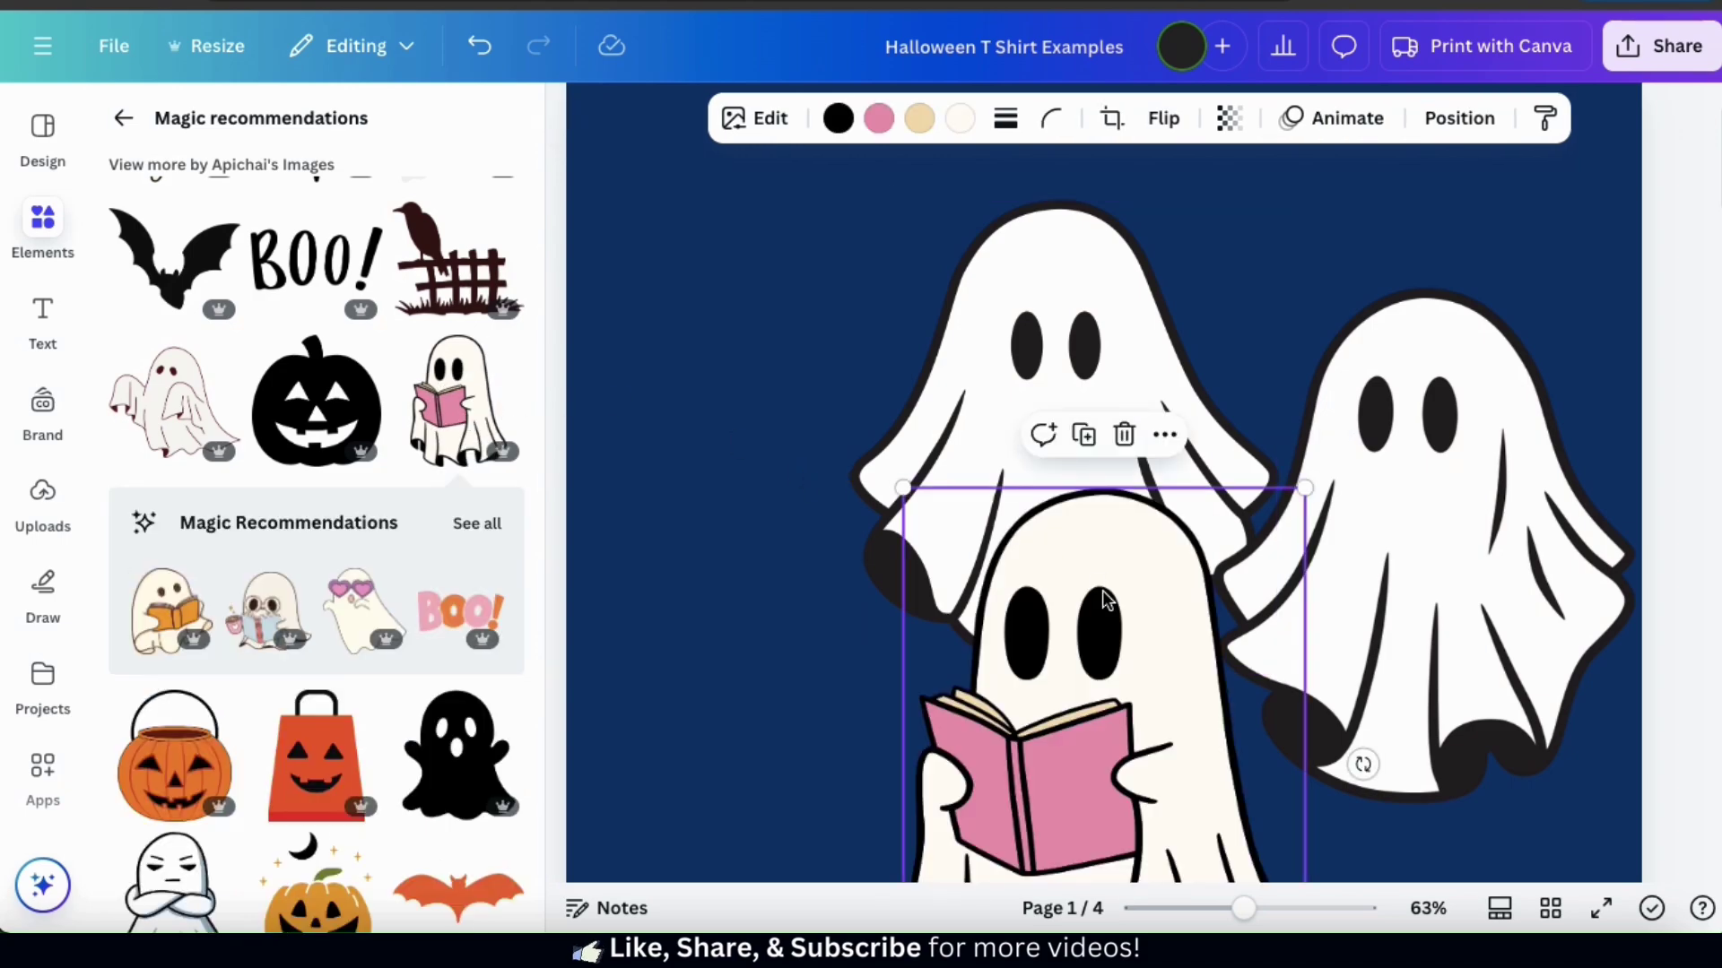
{"action": "left_click_drag", "start_coordinate": [1085, 599], "coordinate": [855, 424]}
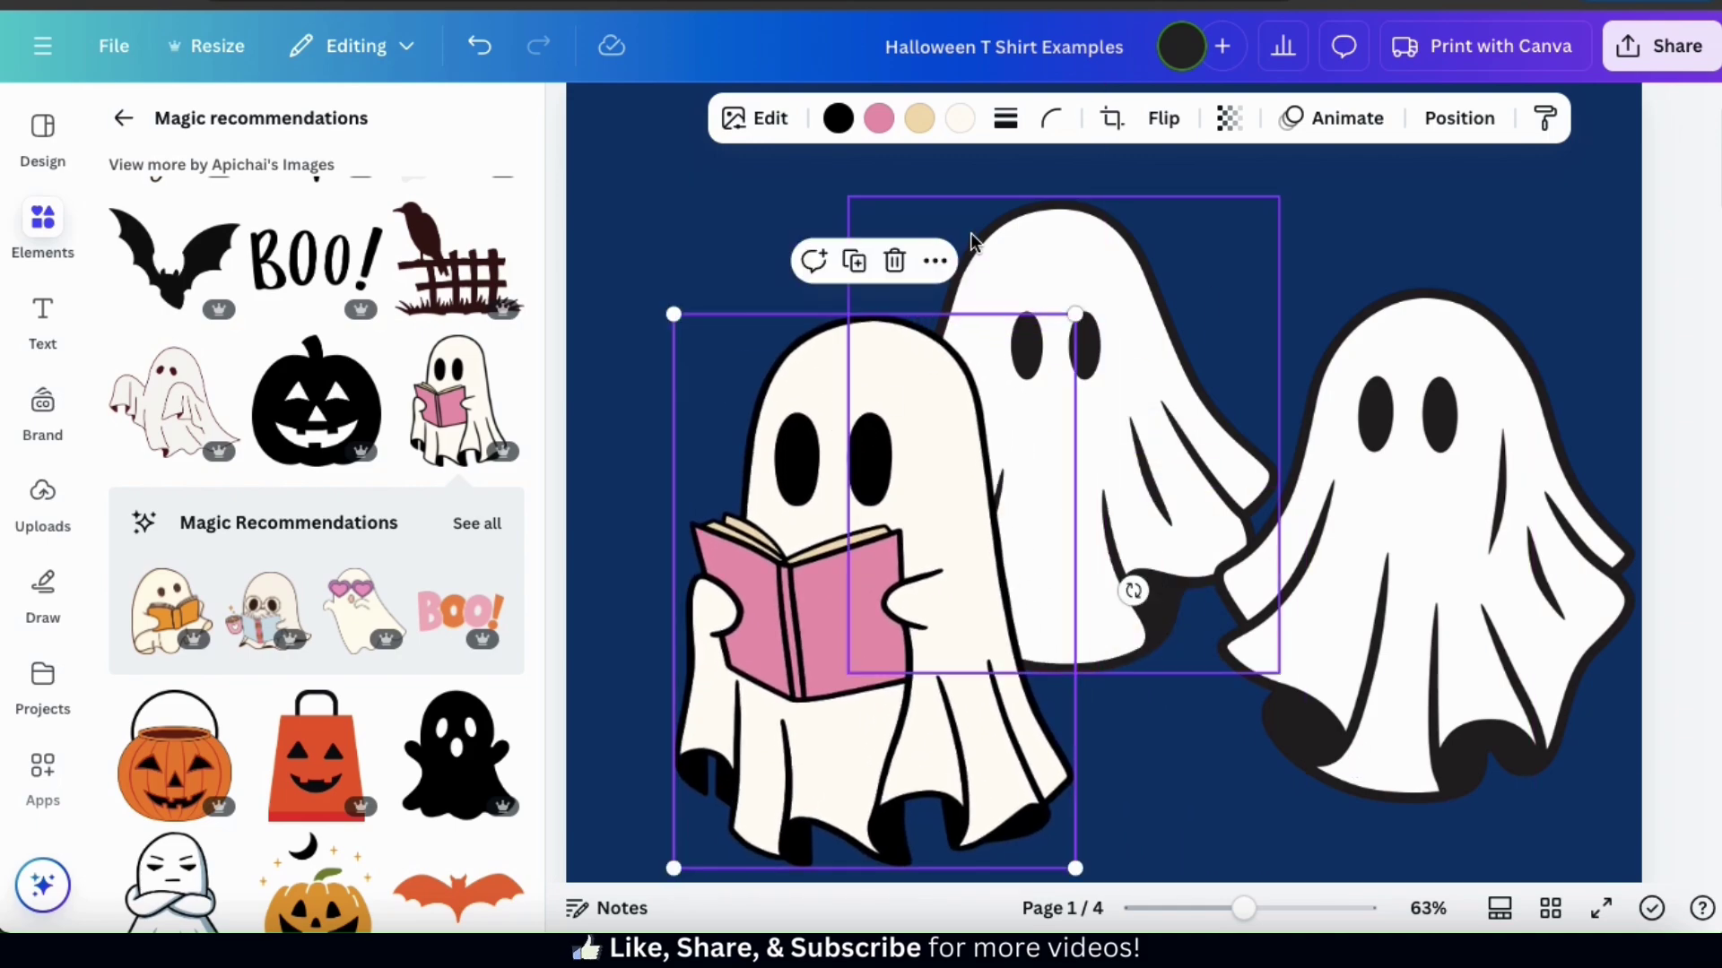
{"action": "left_click", "coordinate": [969, 131]}
{"action": "left_click", "coordinate": [351, 463]}
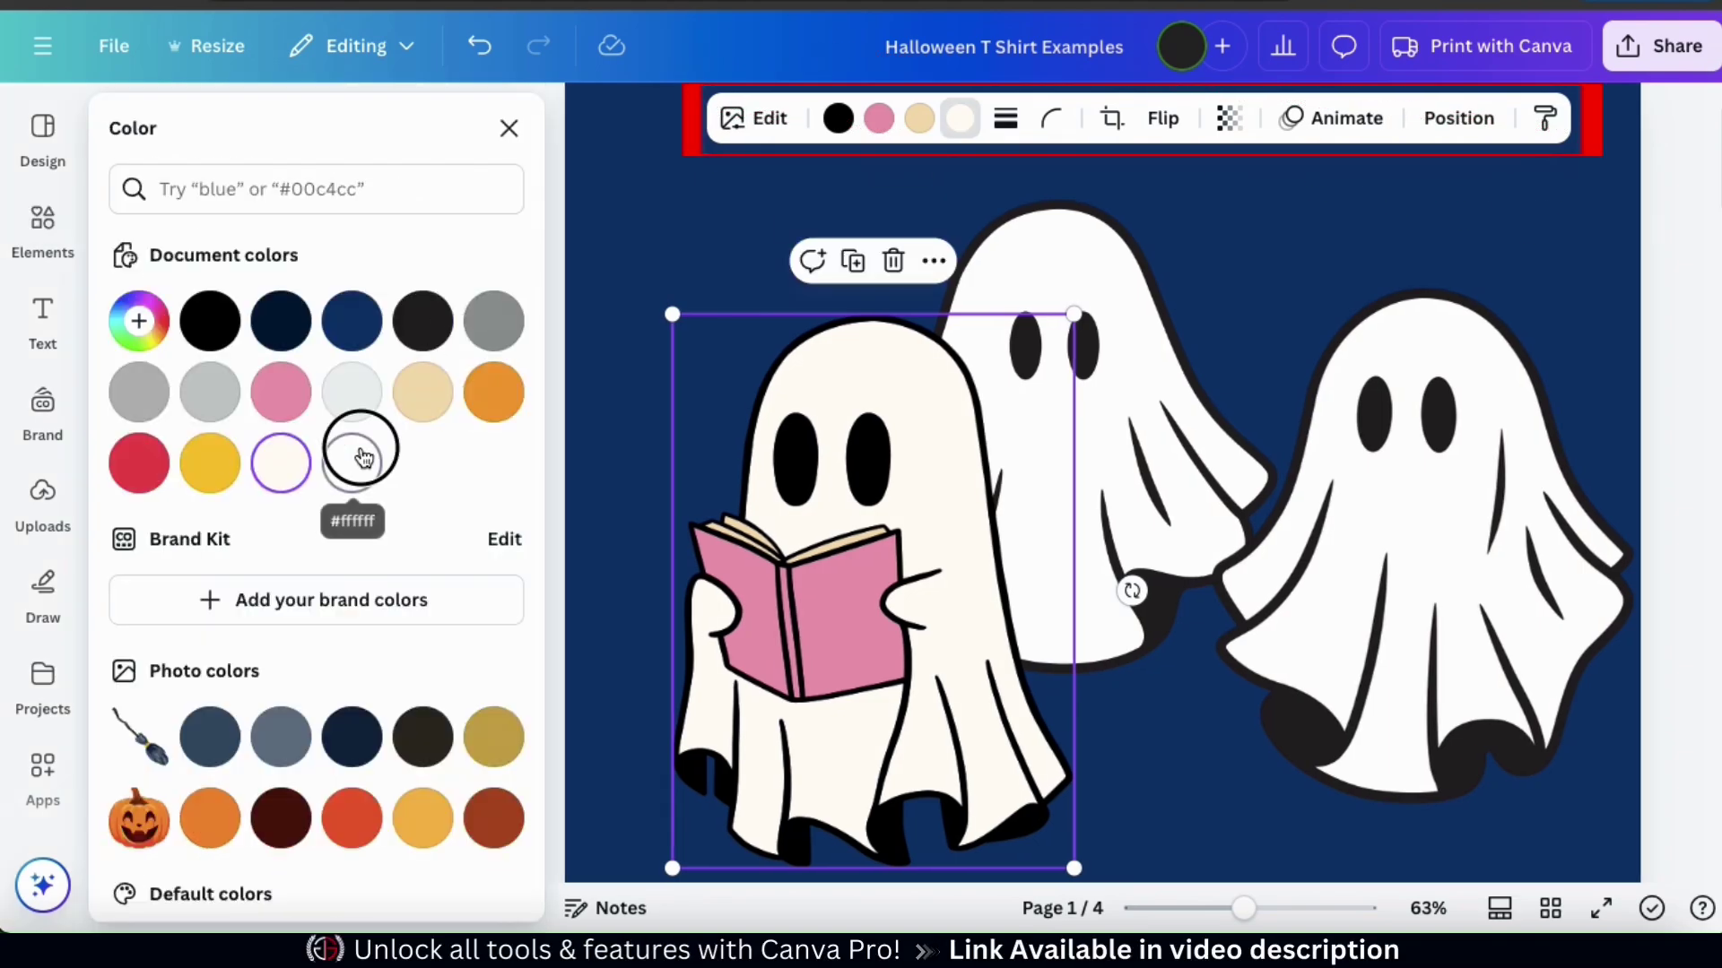
{"action": "left_click", "coordinate": [141, 463]}
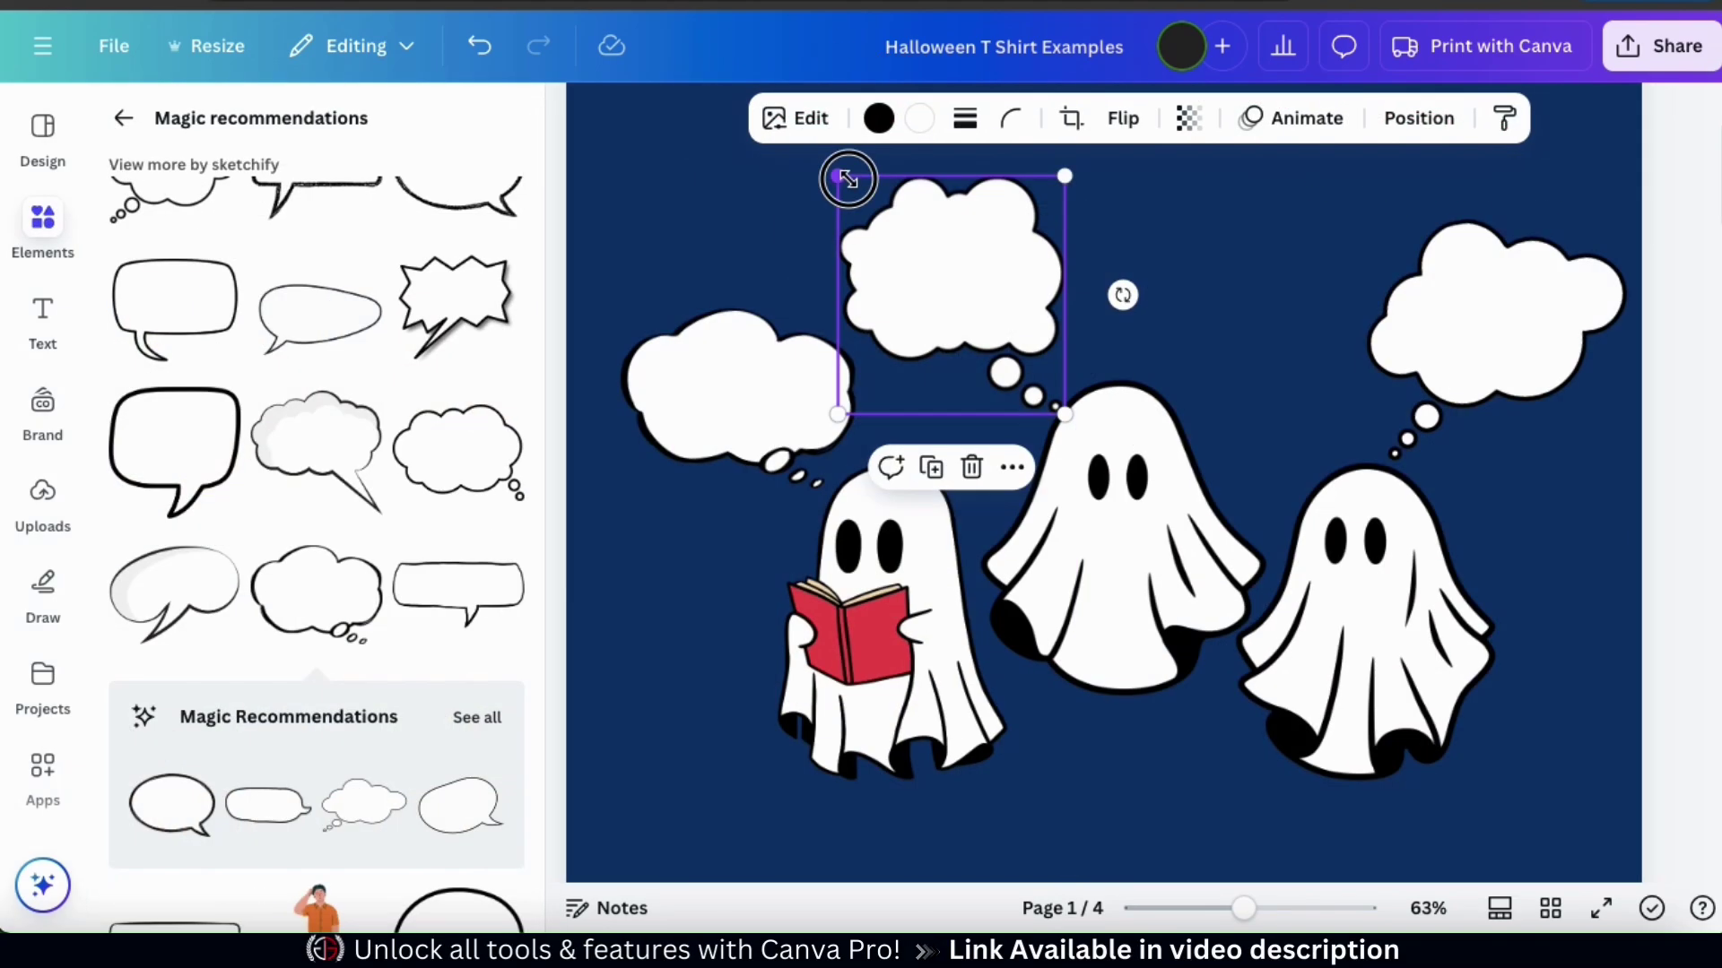
Step: Shrink the middle thought cloud and tilt it about 16°, then deselect
{"action": "left_click_drag", "start_coordinate": [845, 176], "coordinate": [866, 206]}
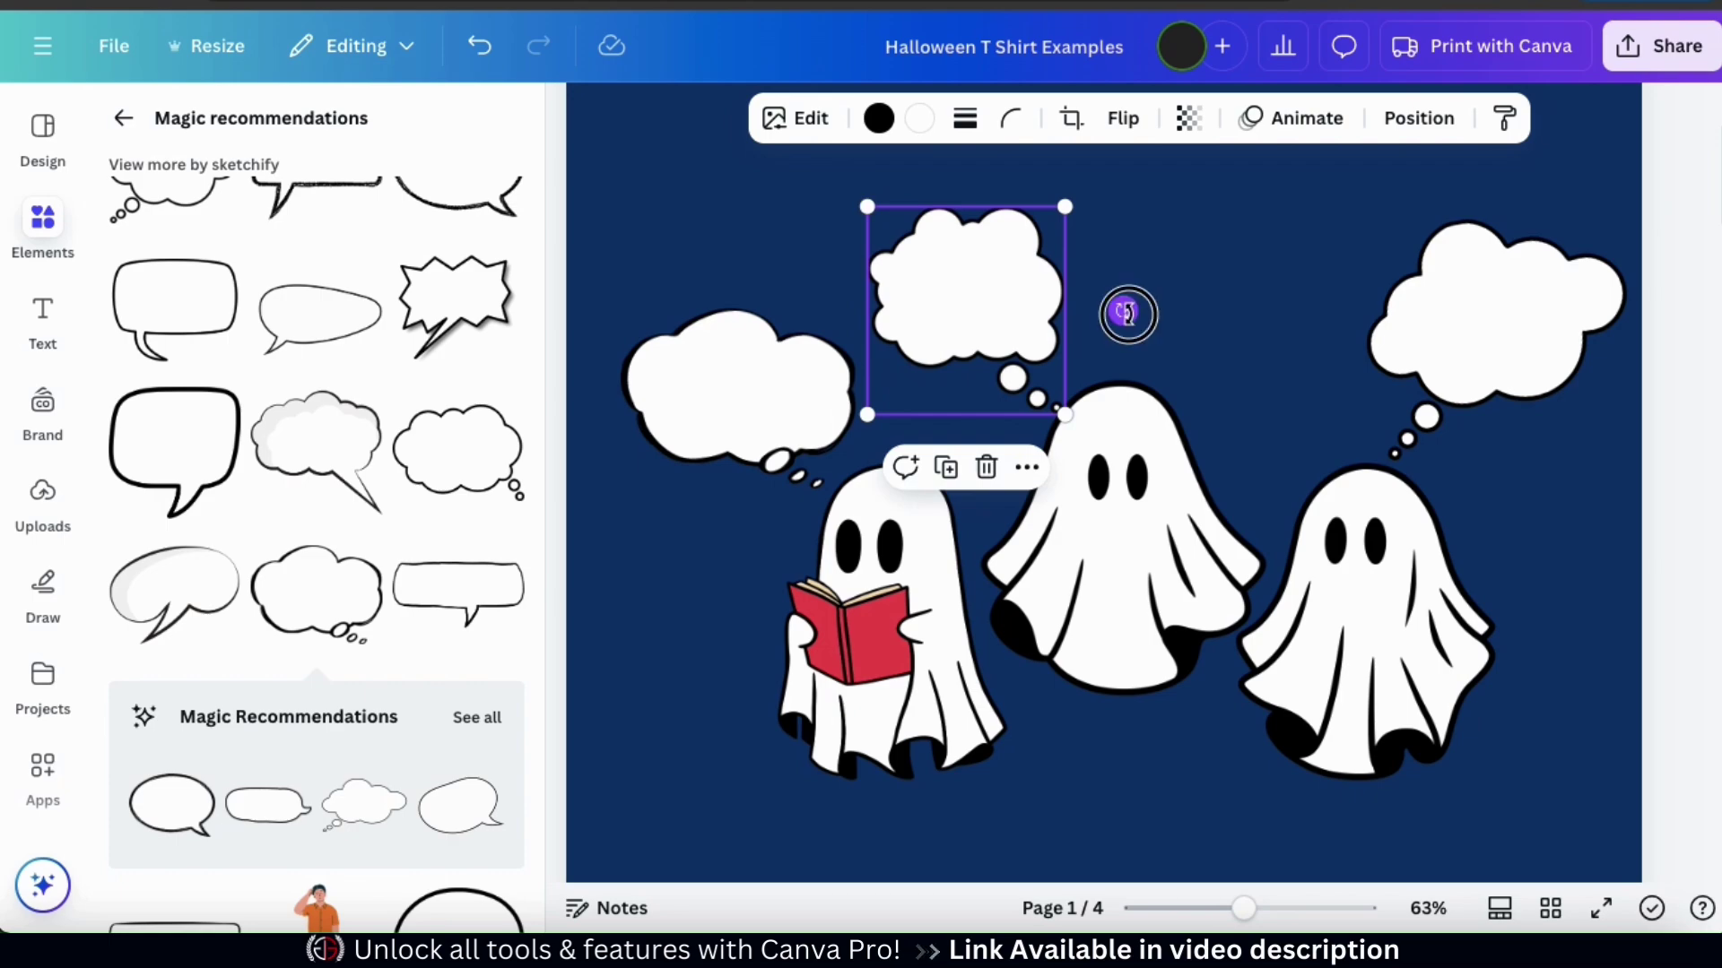
{"action": "left_click_drag", "start_coordinate": [1127, 313], "coordinate": [1068, 266]}
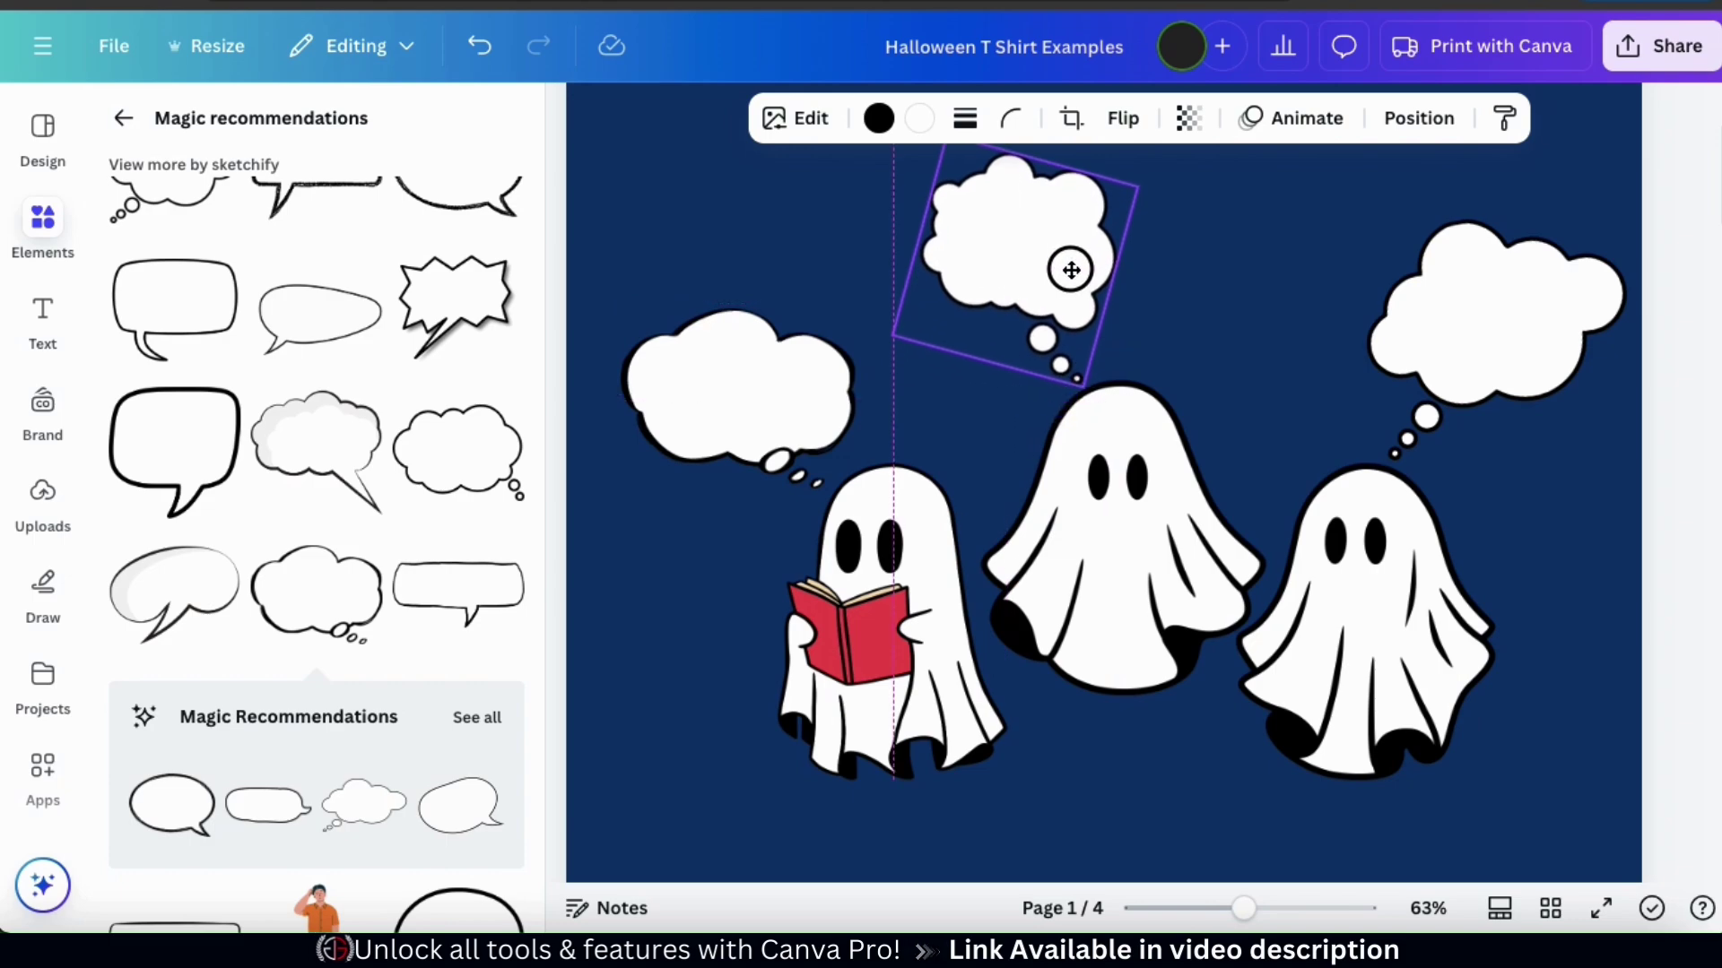
{"action": "left_click", "coordinate": [1518, 488]}
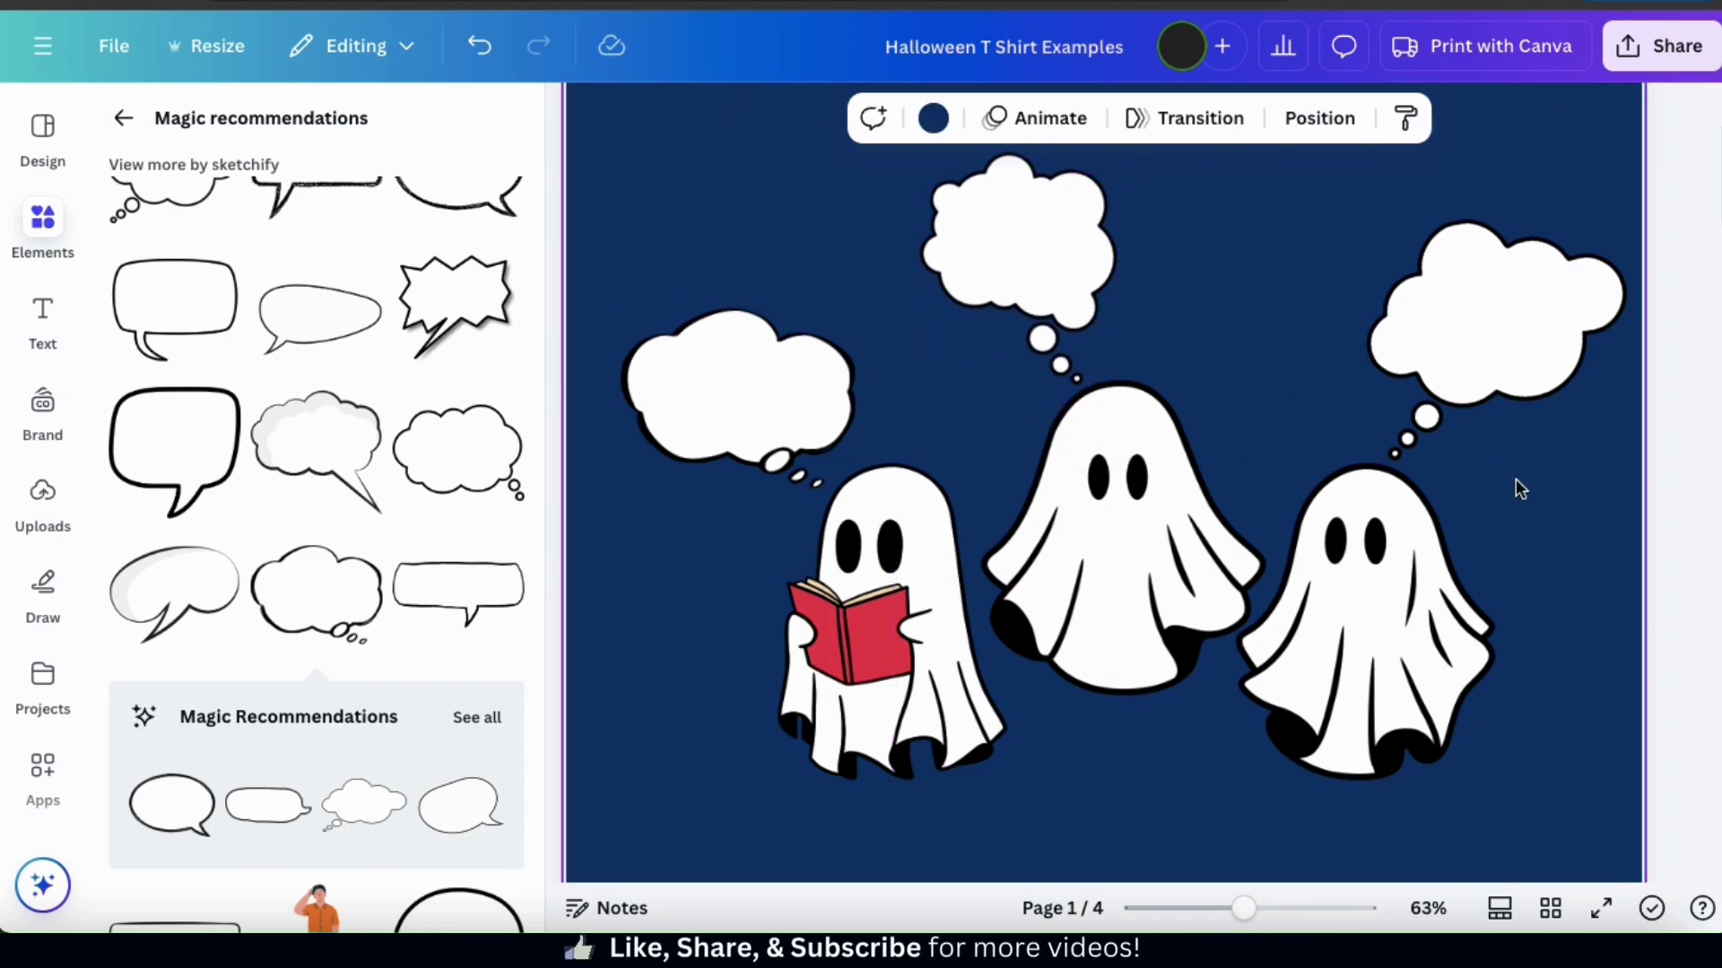
{"action": "left_click", "coordinate": [1657, 500]}
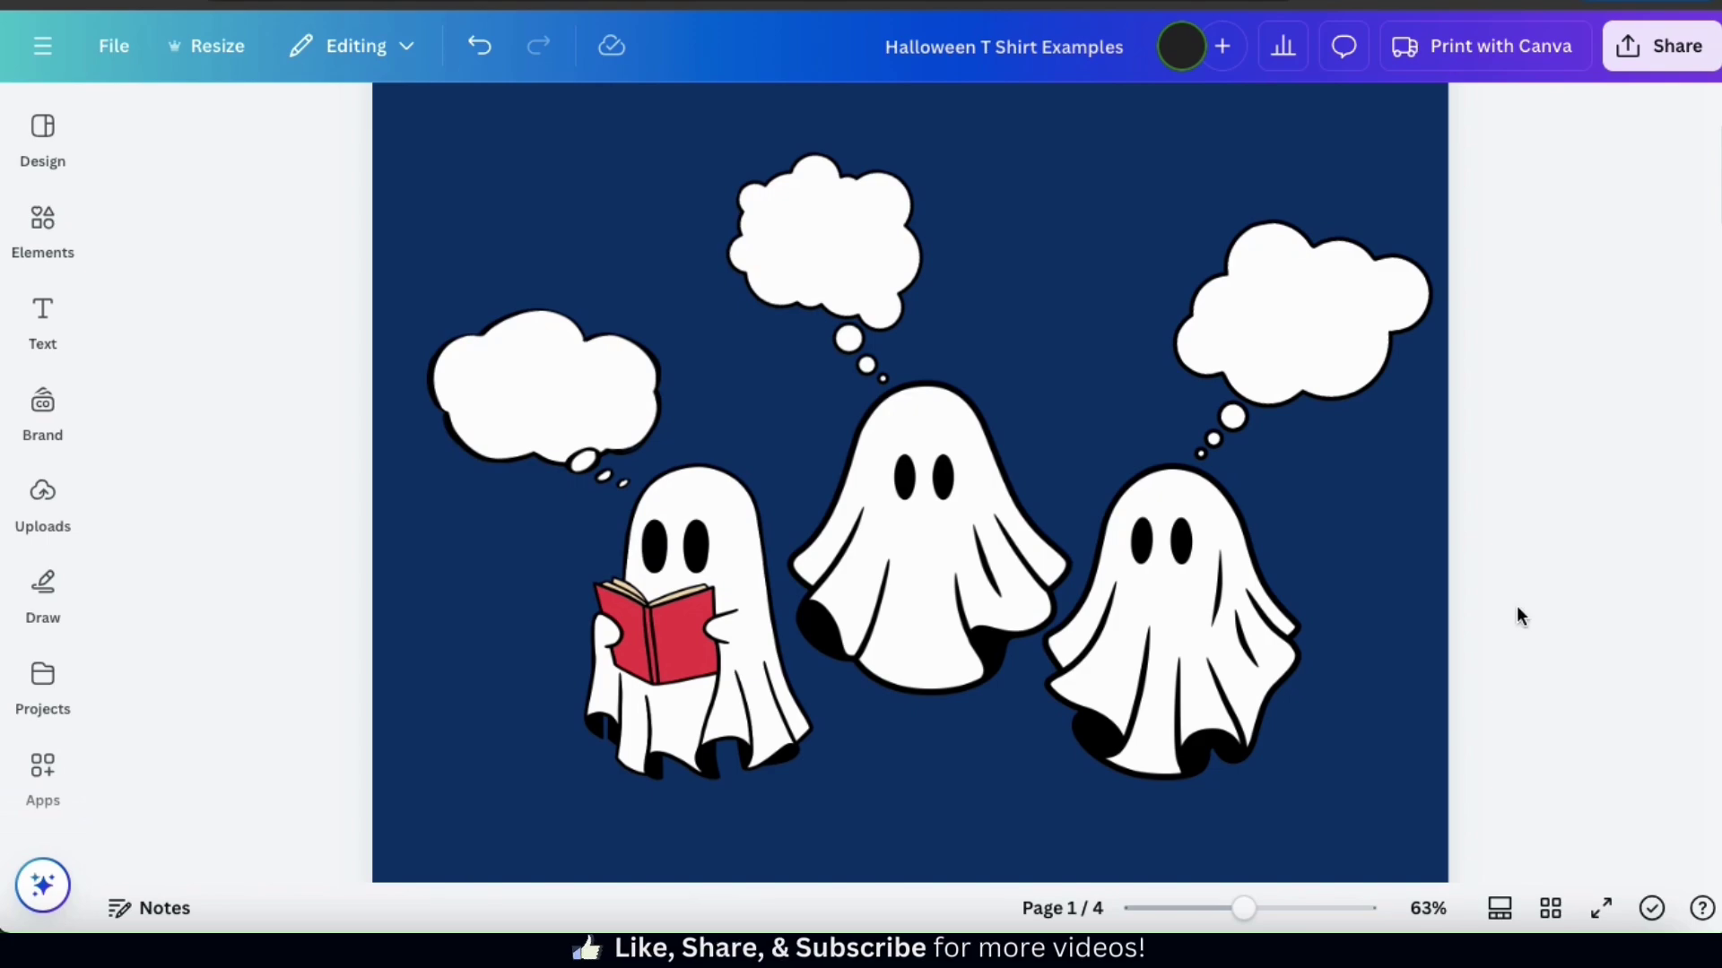
Step: Find the TypeCraft app under Apps and open it
{"action": "left_click", "coordinate": [54, 805]}
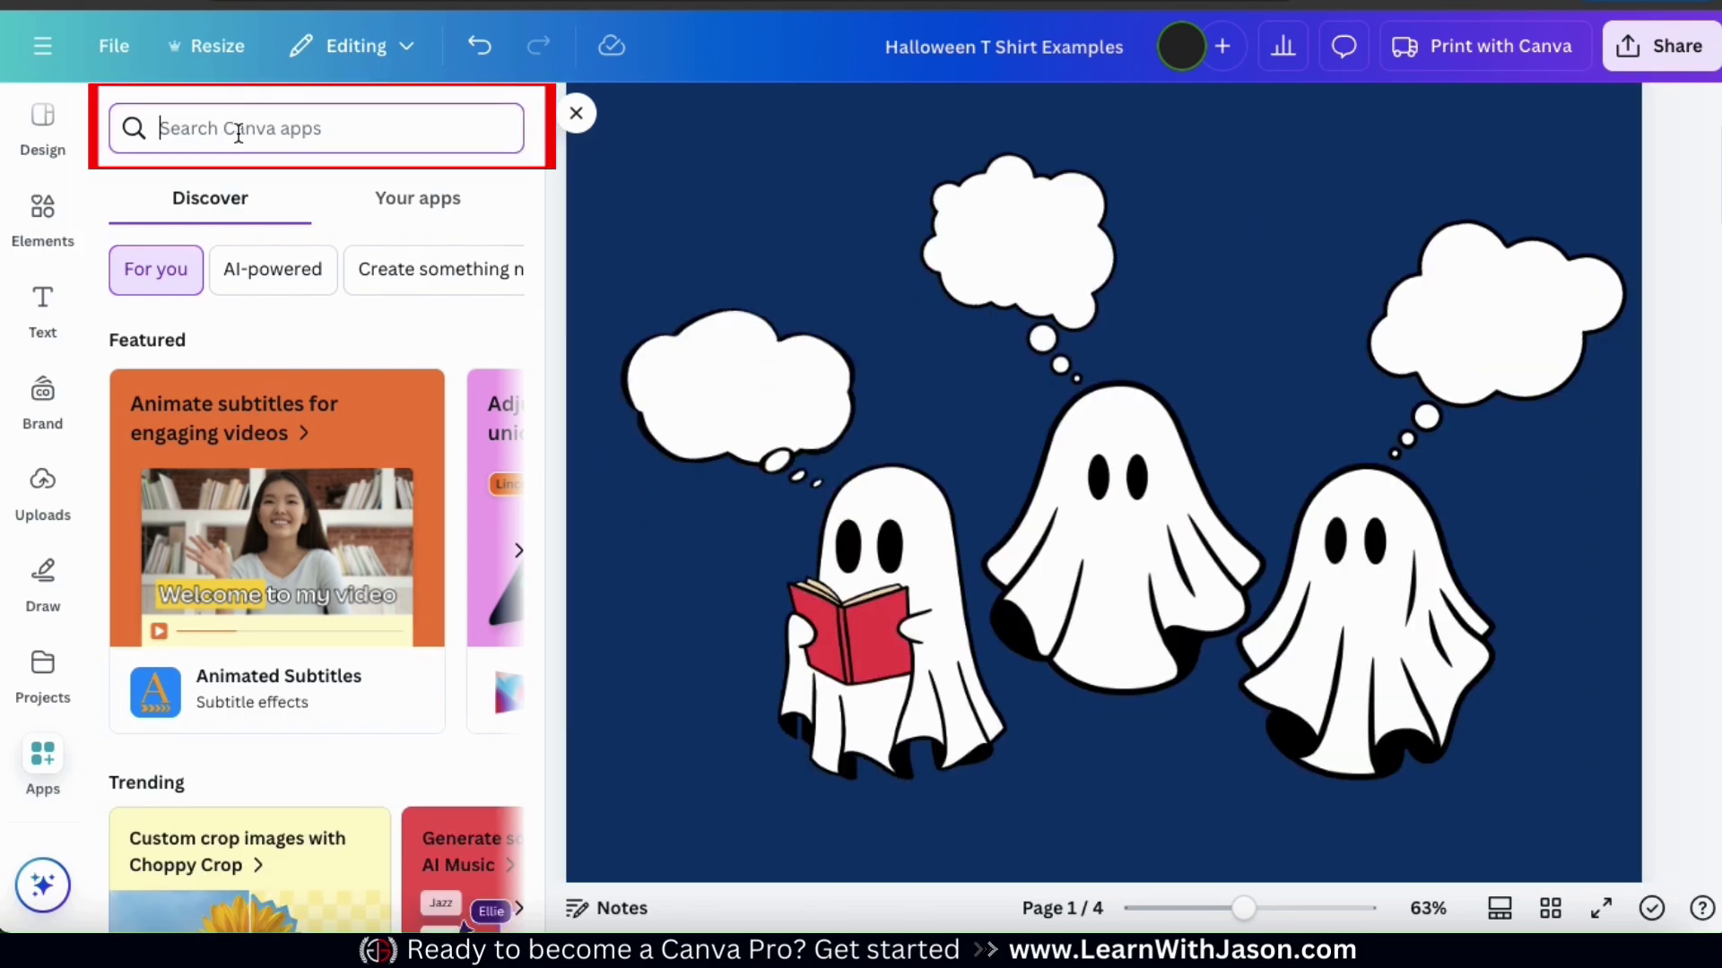
{"action": "type", "text": "TypeCraft"}
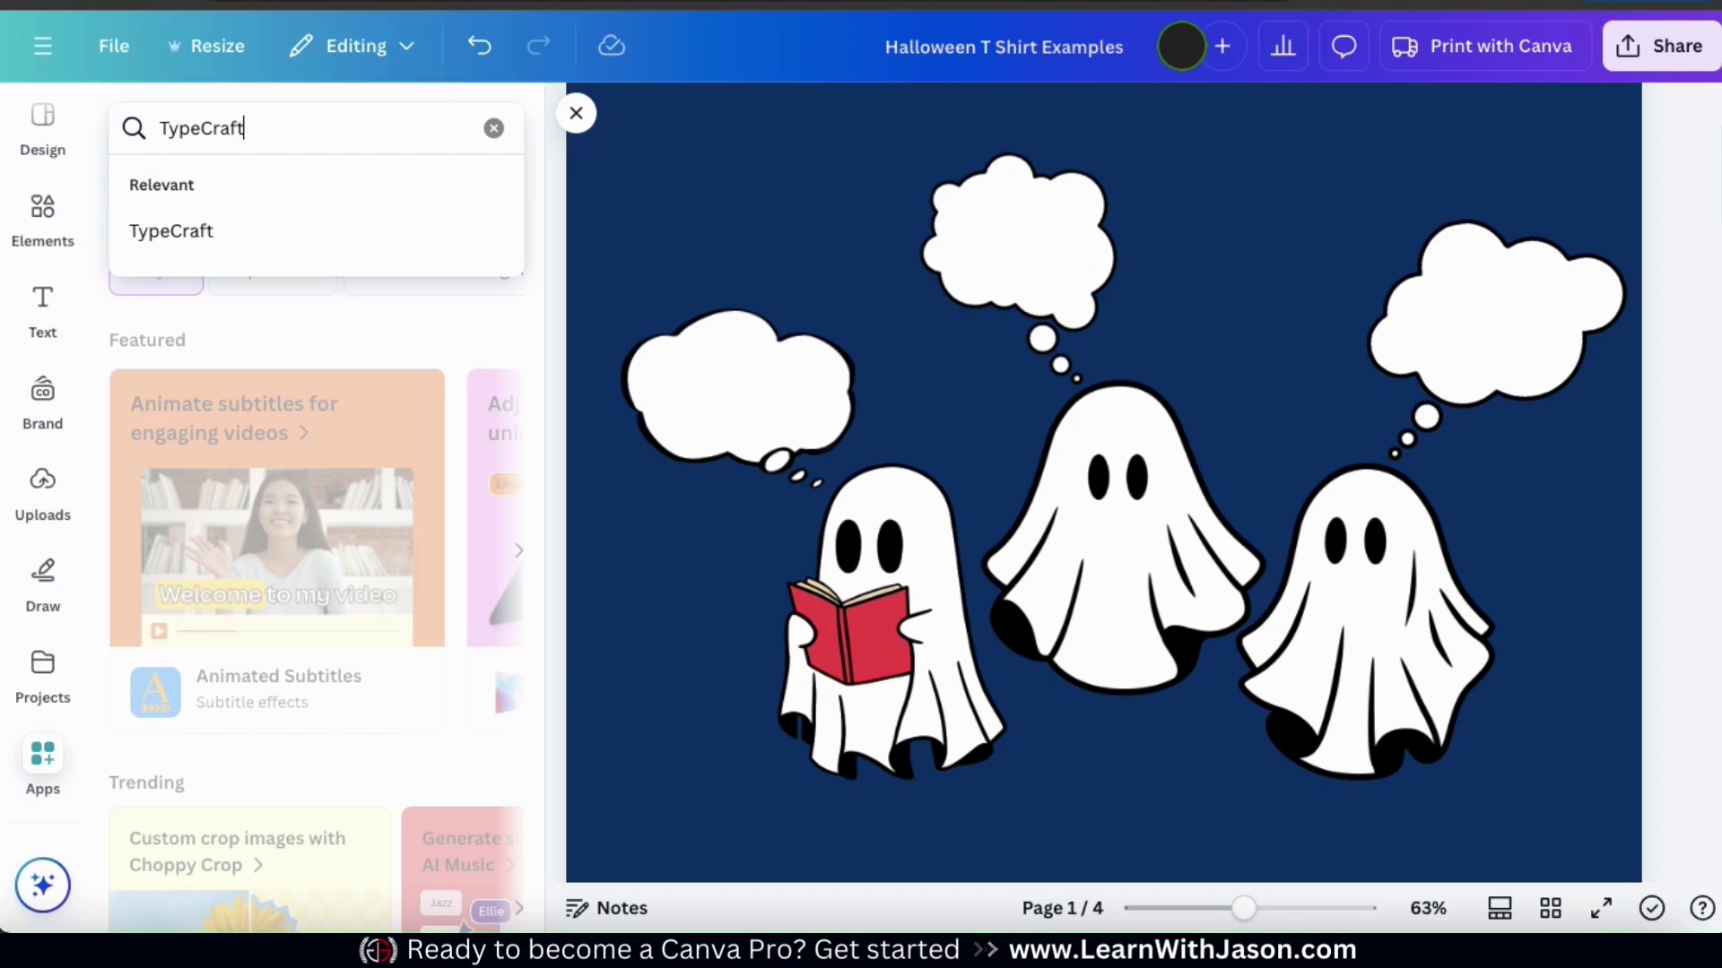
{"action": "key", "text": "Return"}
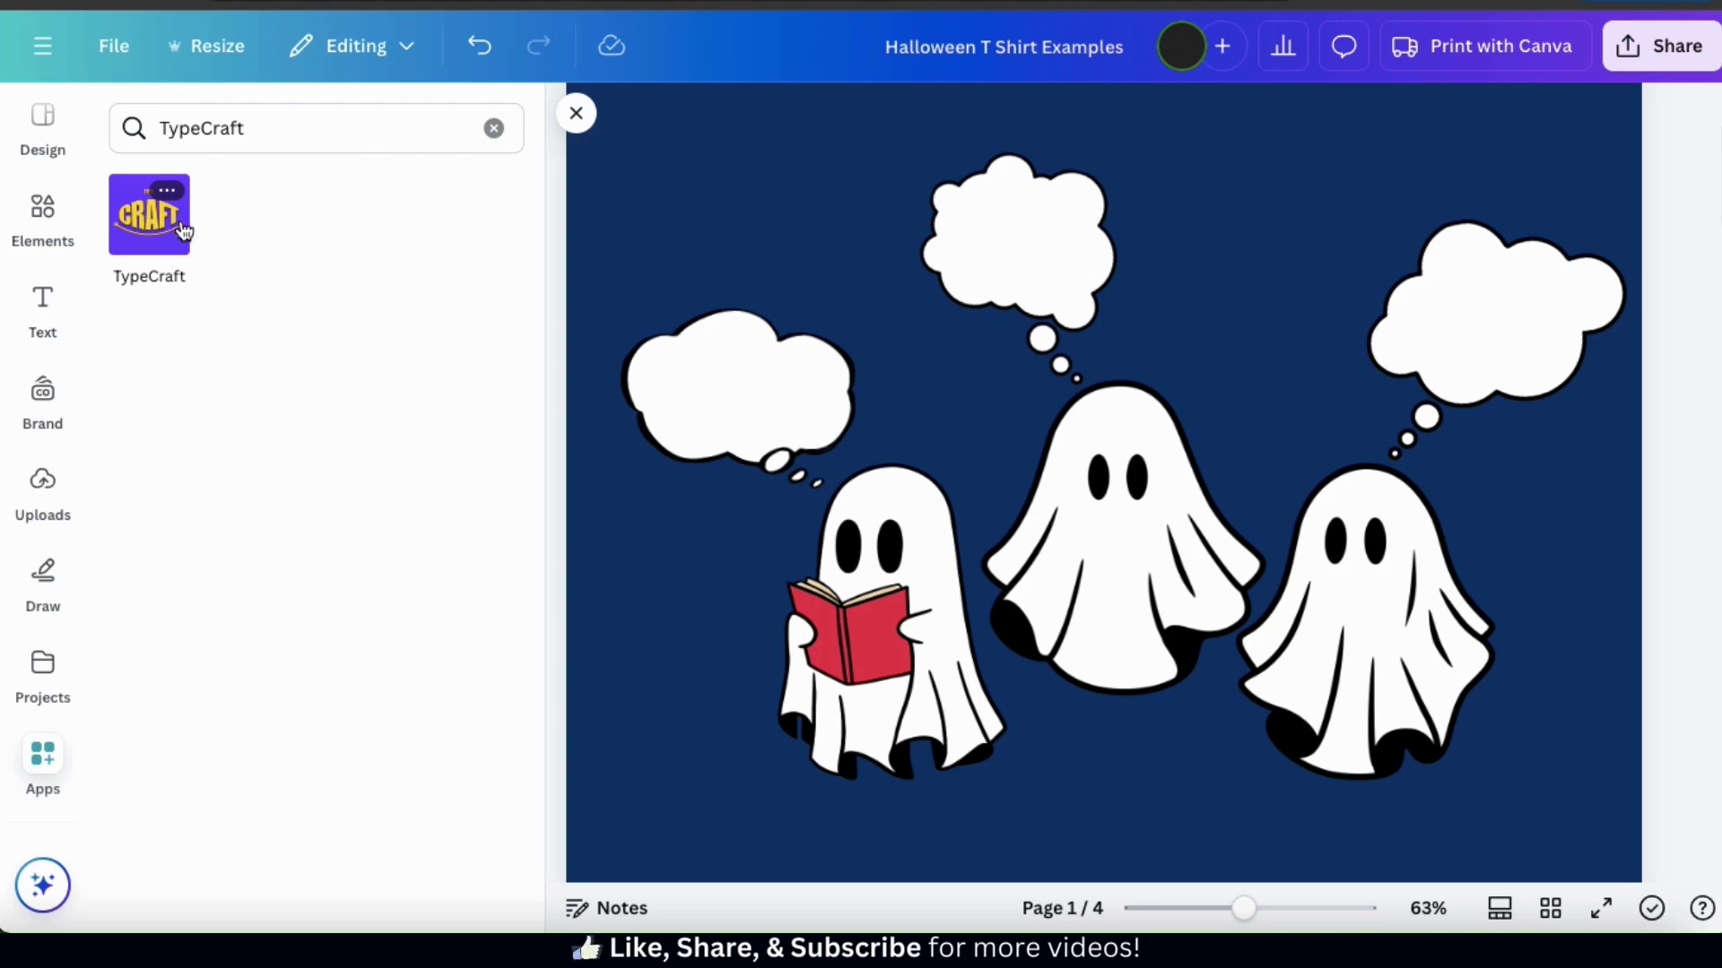
{"action": "left_click", "coordinate": [154, 226]}
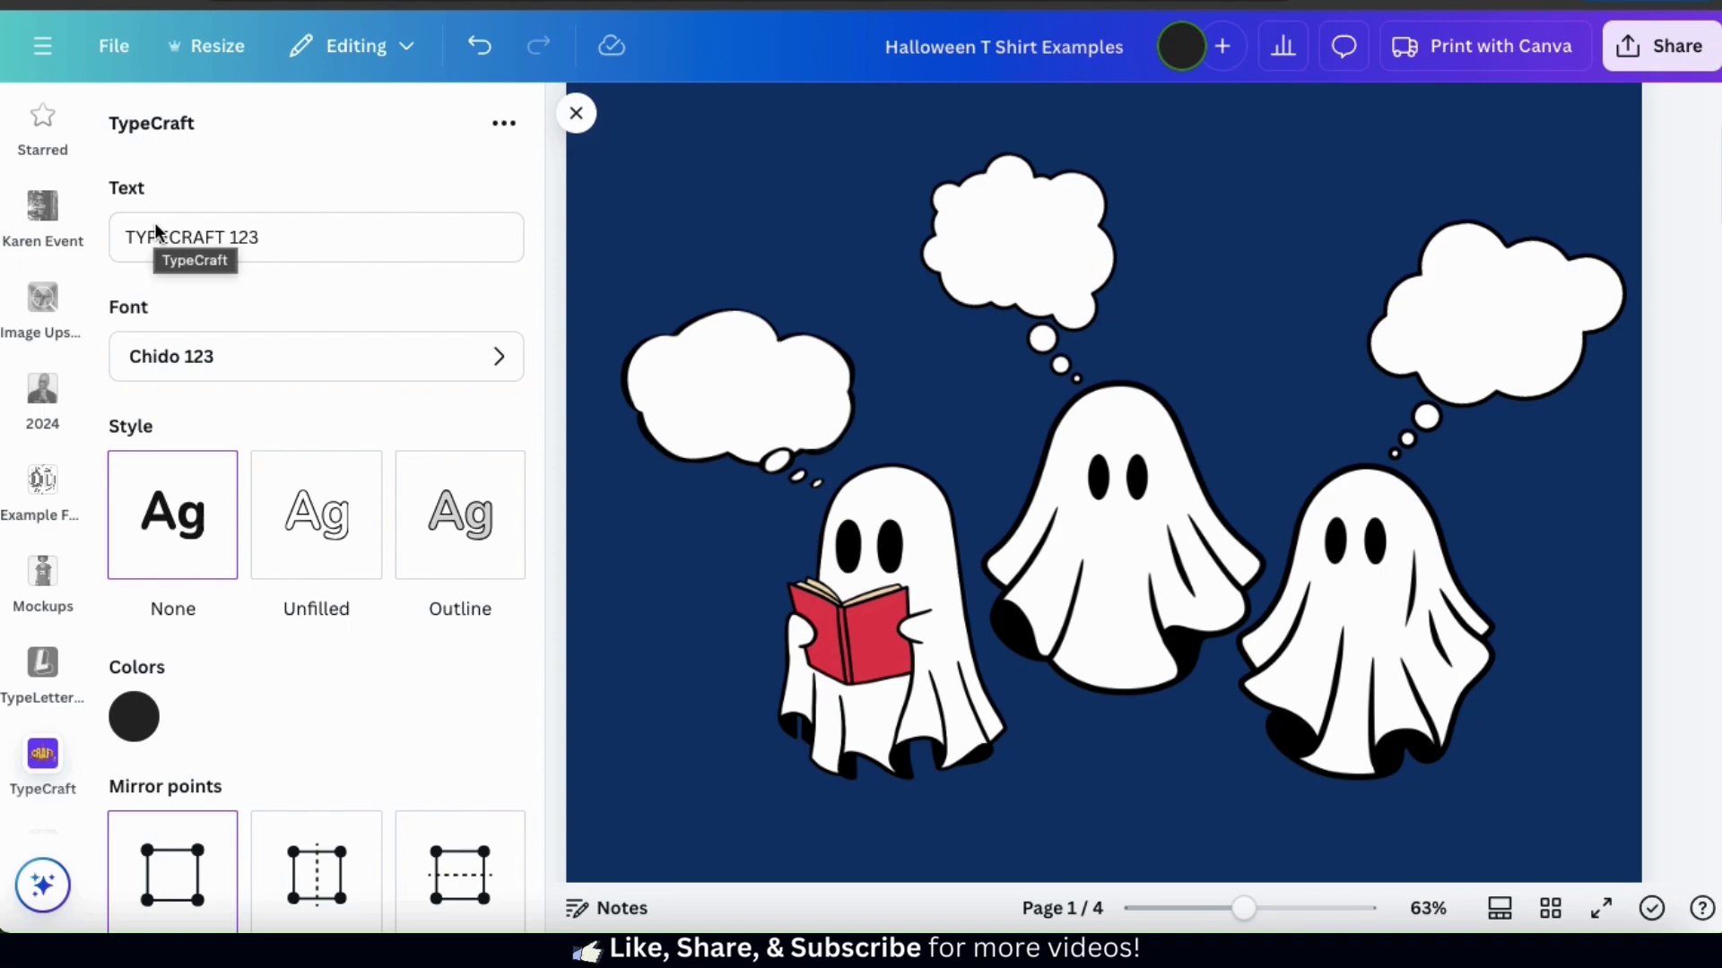
Step: Replace the TypeCraft sample text with BOO and browse the fonts, keeping Chido 123
{"action": "triple_click", "coordinate": [205, 239]}
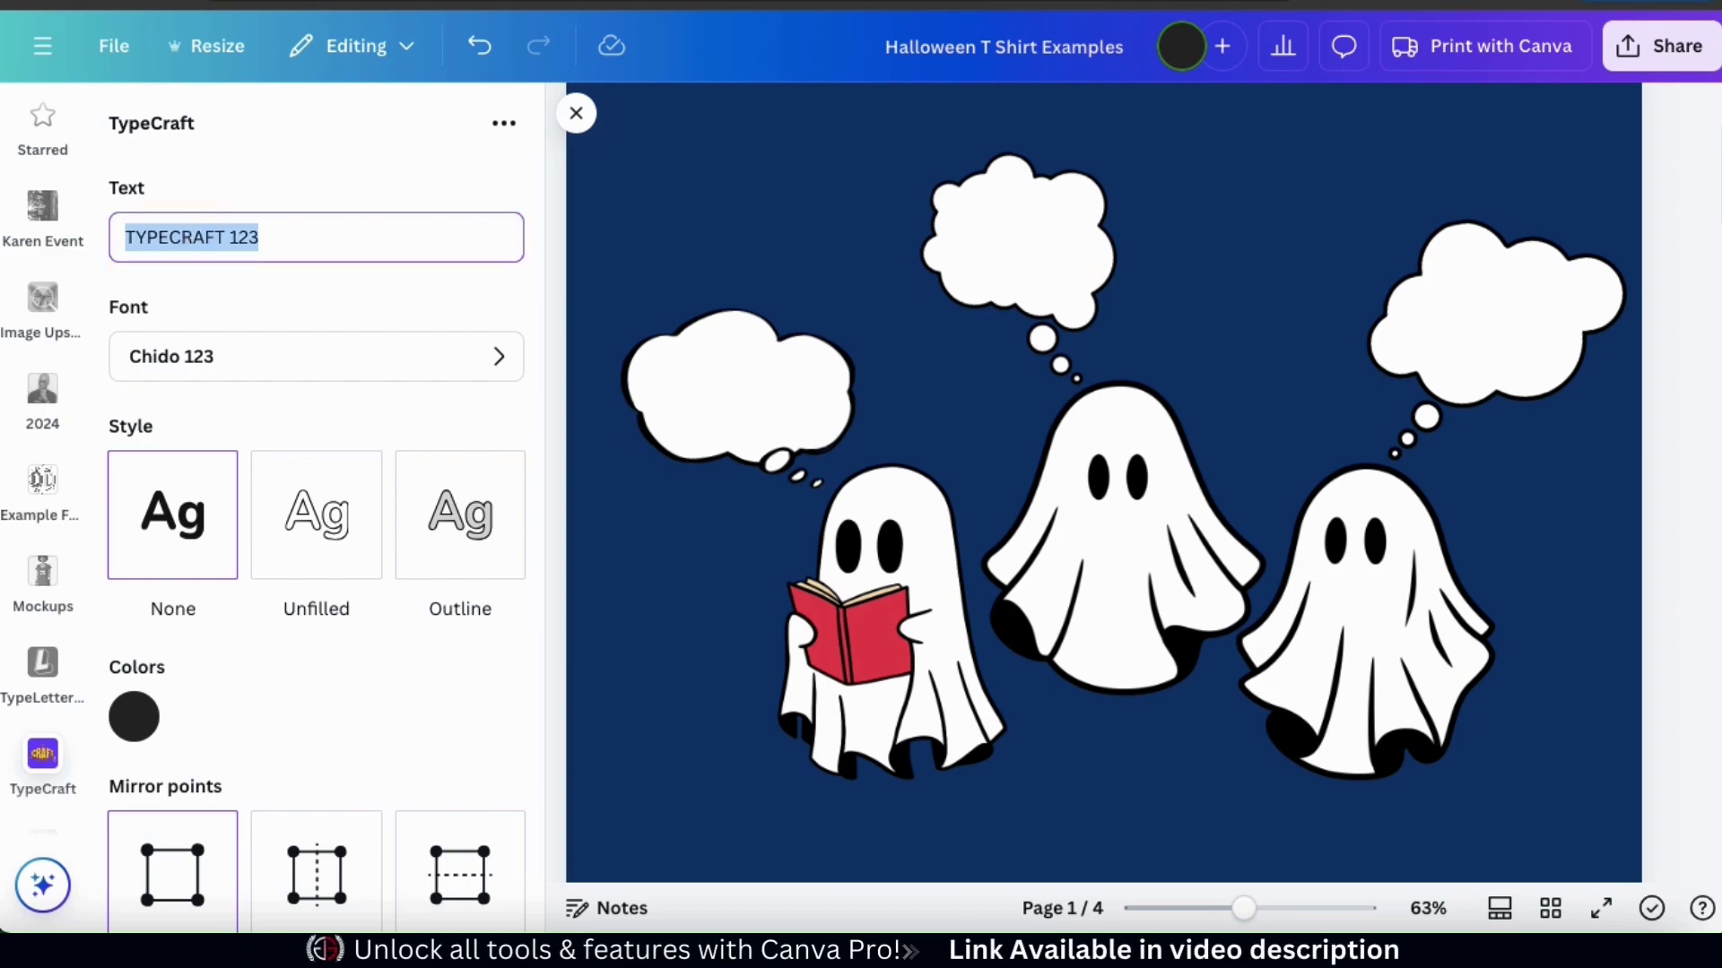
{"action": "type", "text": "BOO"}
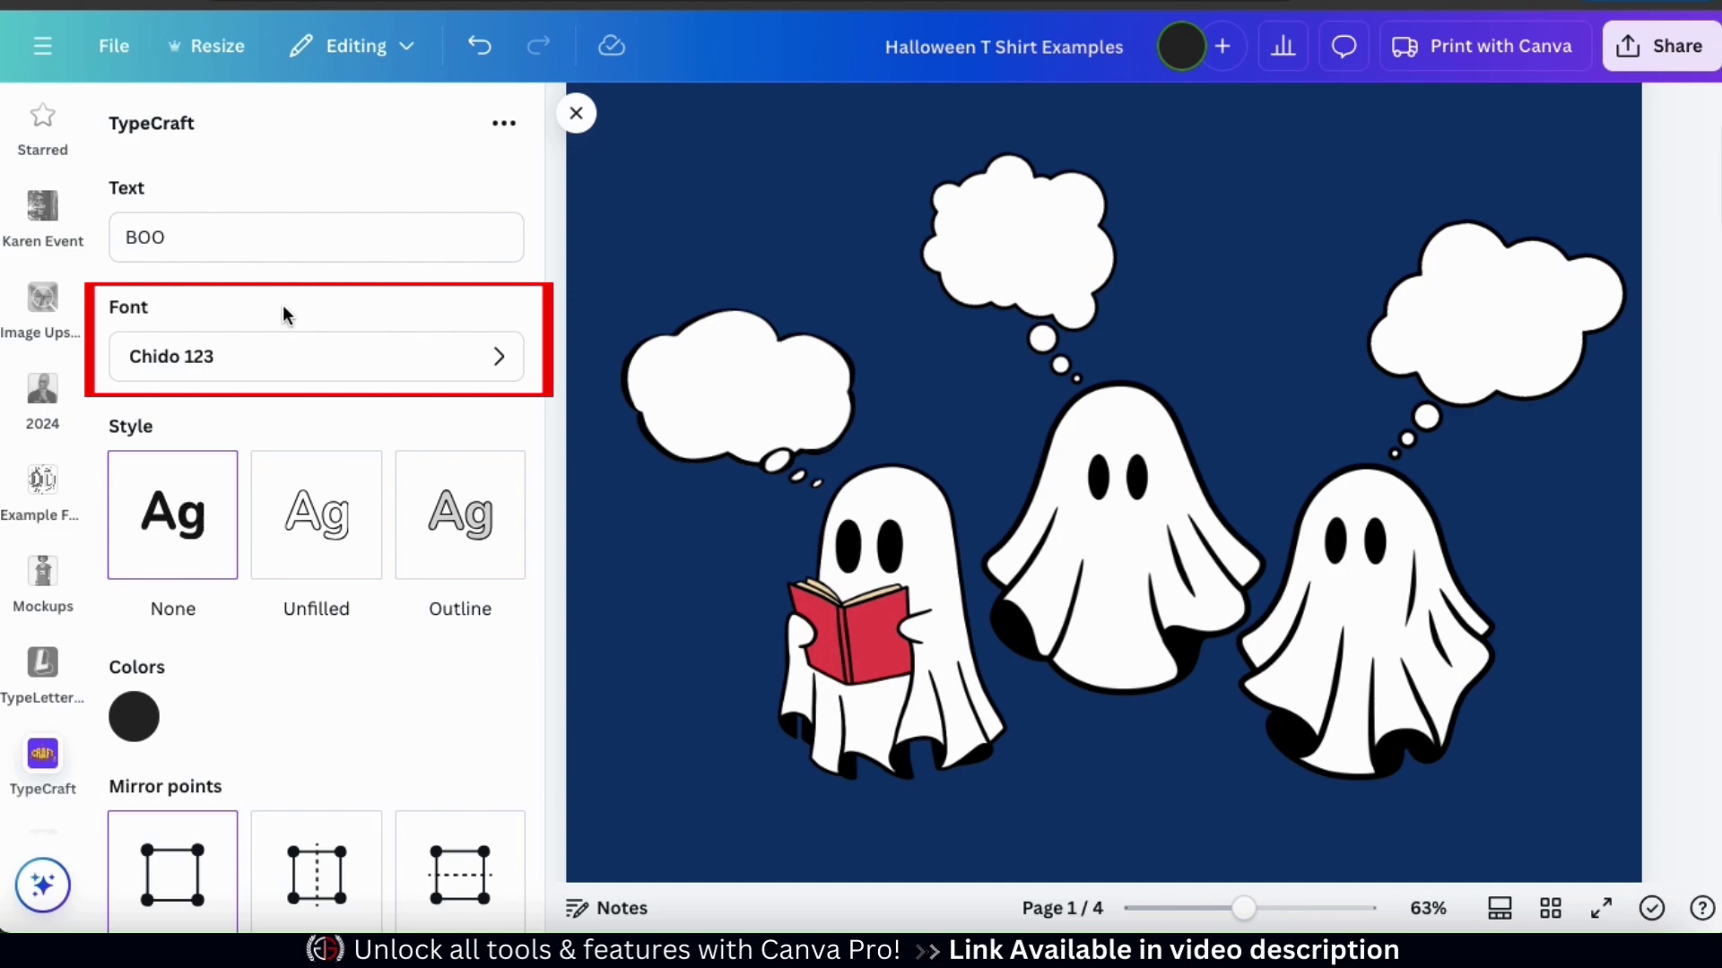
{"action": "left_click", "coordinate": [330, 358]}
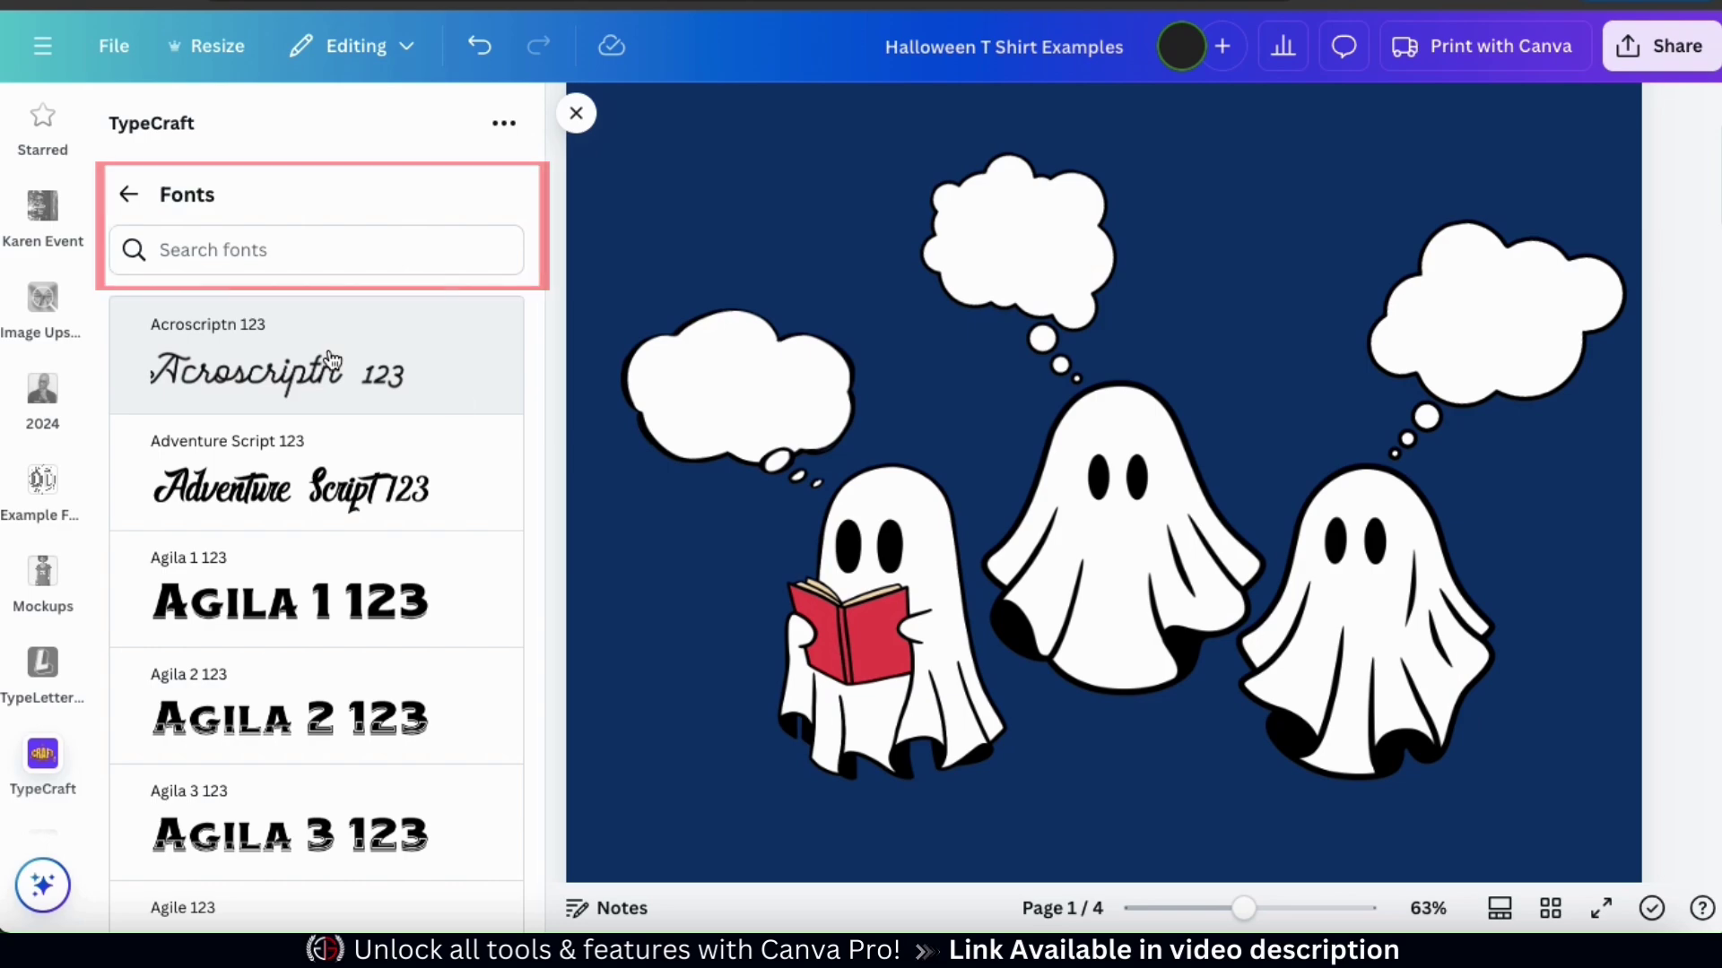
{"action": "scroll", "coordinate": [458, 400], "scroll_direction": "down", "scroll_amount": 4}
{"action": "scroll", "coordinate": [460, 403], "scroll_direction": "down", "scroll_amount": 12}
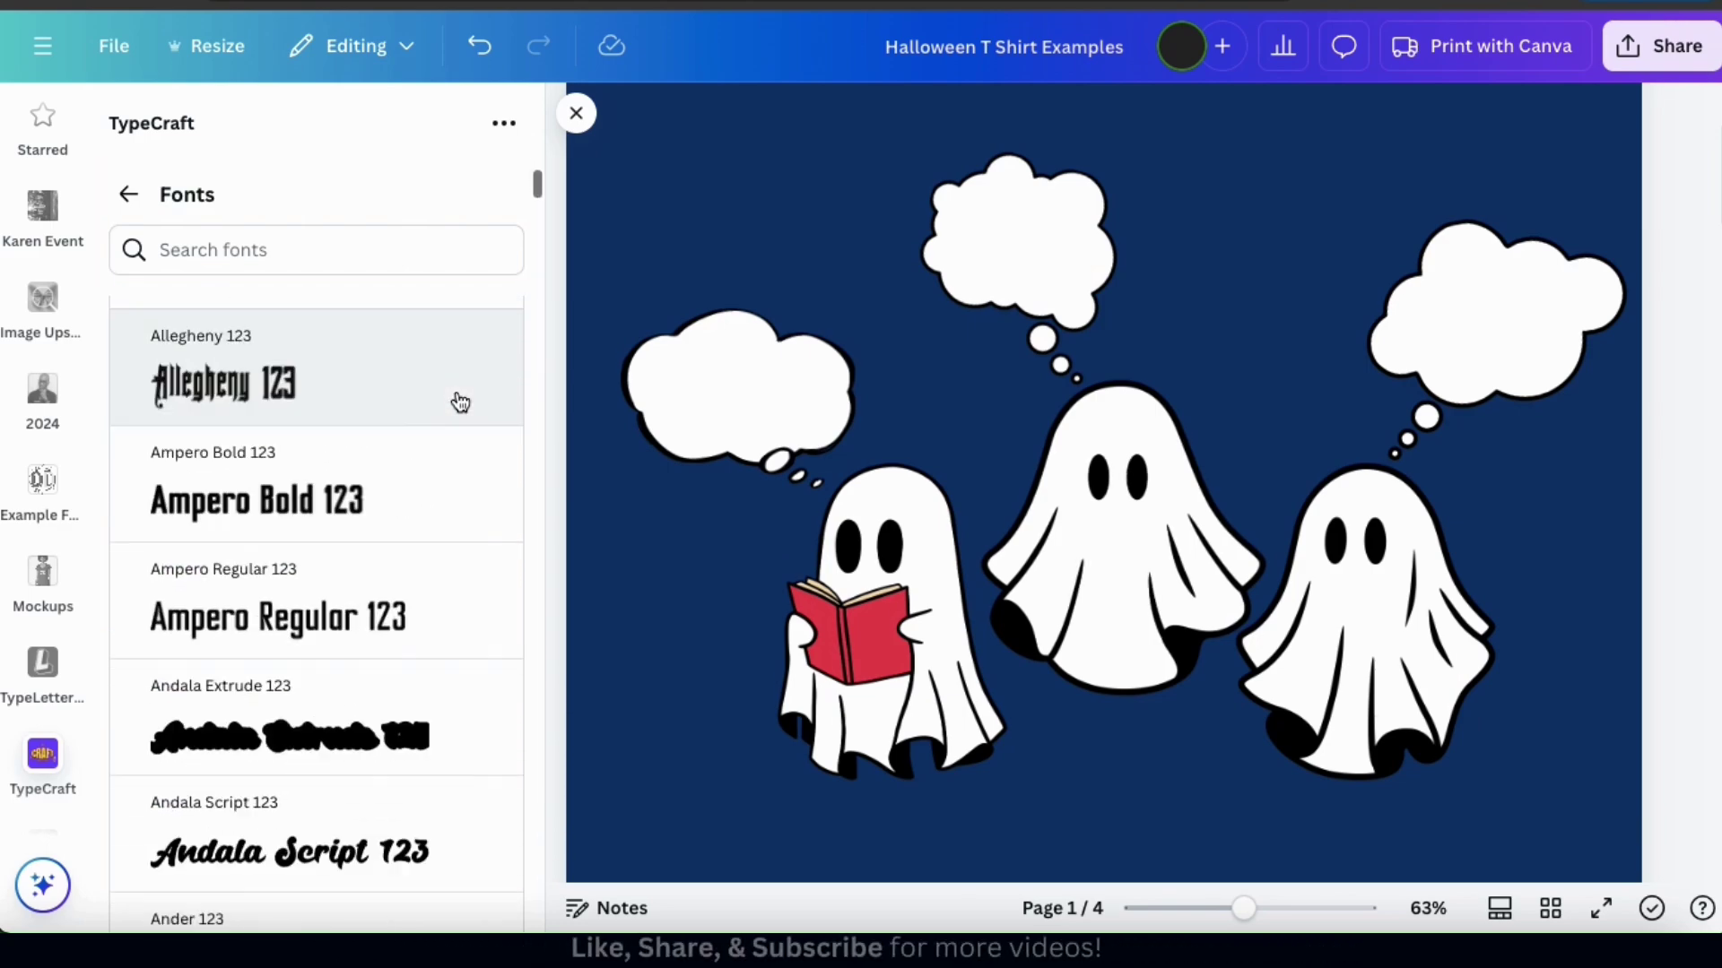
{"action": "scroll", "coordinate": [460, 402], "scroll_direction": "down", "scroll_amount": 10}
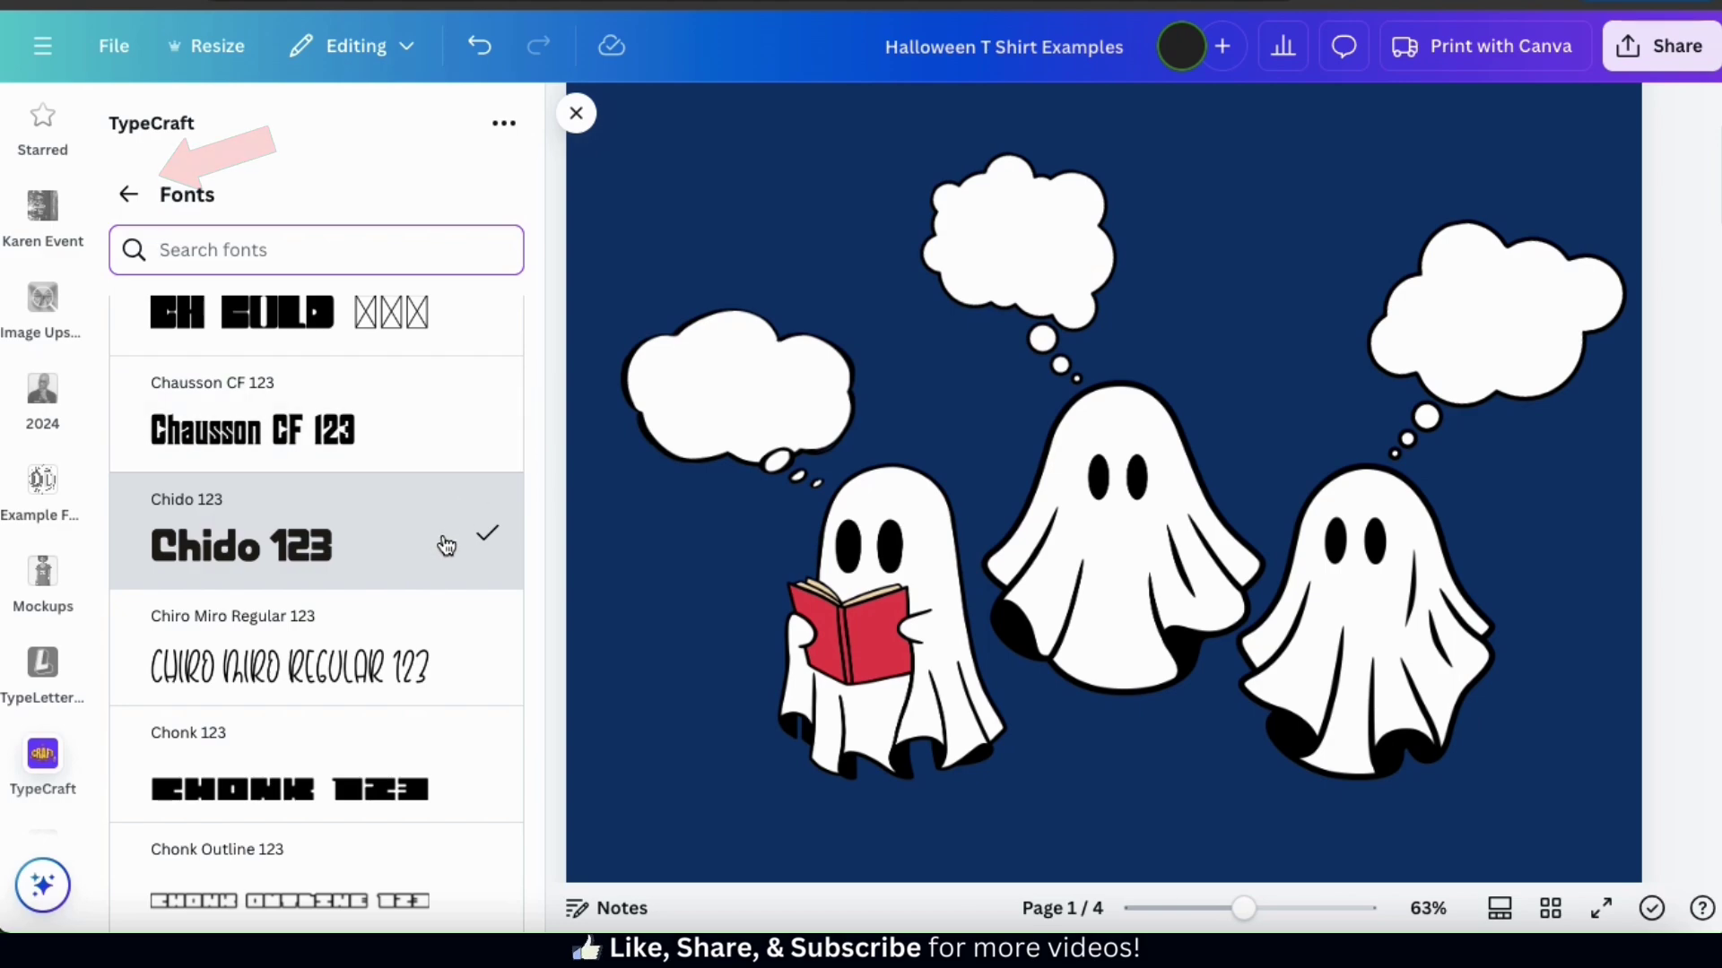
{"action": "left_click", "coordinate": [178, 190]}
Step: Try the Unfilled and Outline styles on the BOO lettering
{"action": "scroll", "coordinate": [450, 439], "scroll_direction": "down", "scroll_amount": 8}
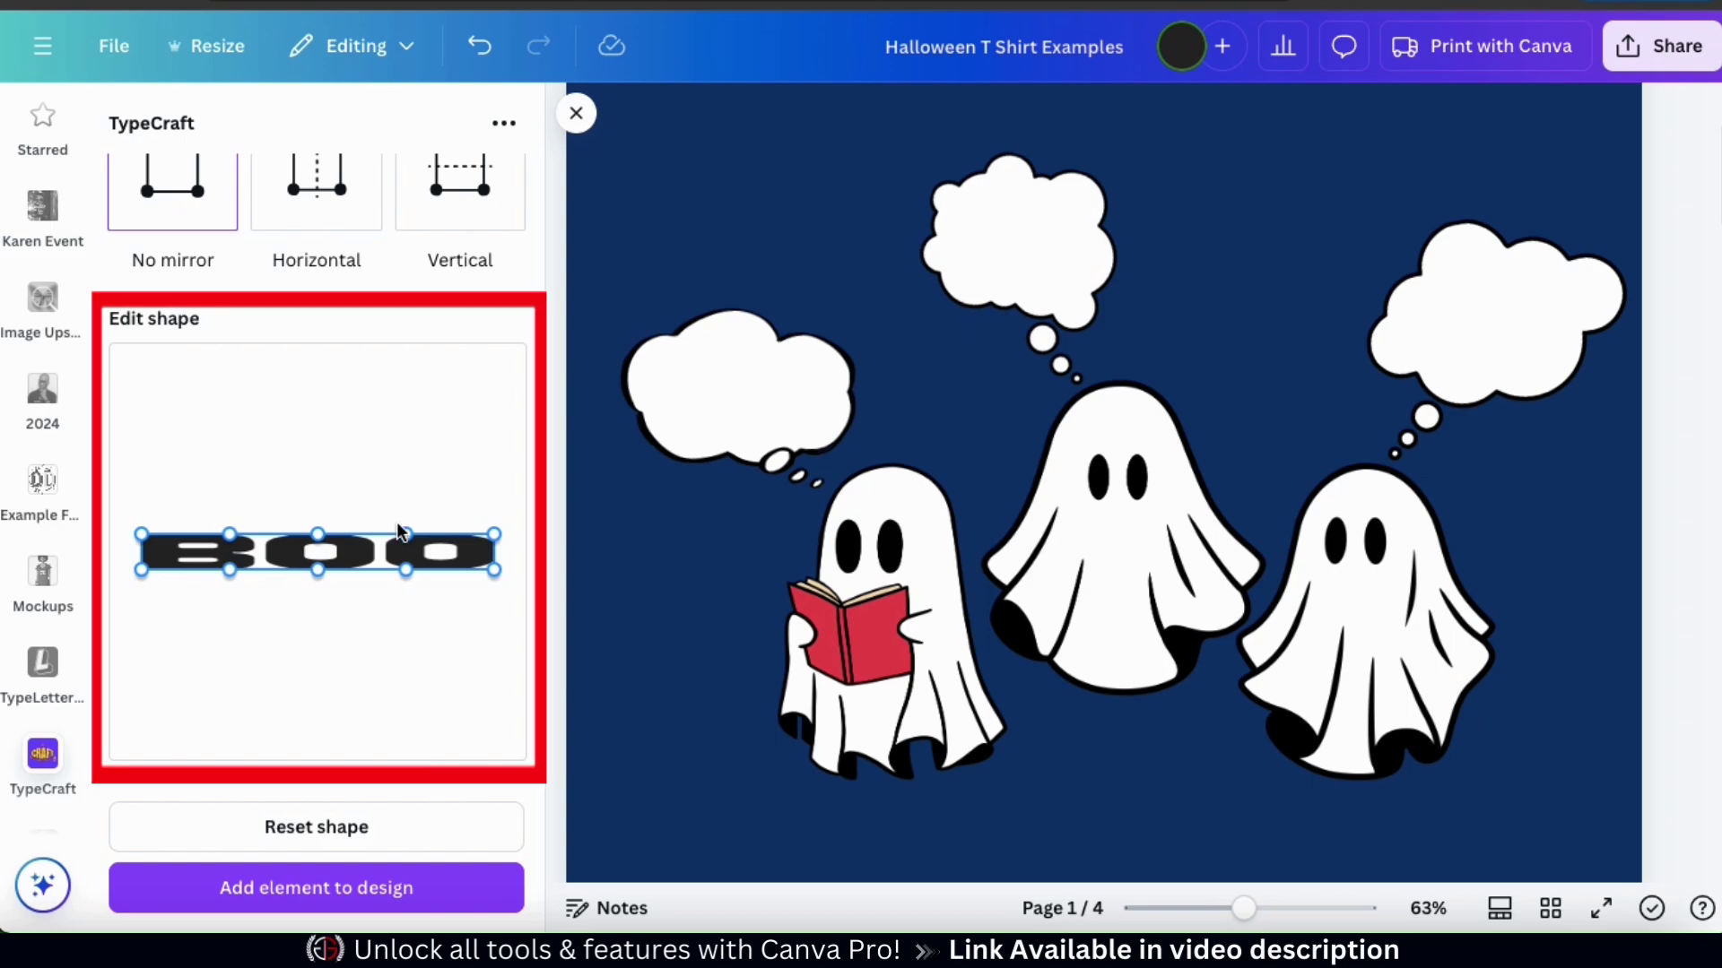
{"action": "scroll", "coordinate": [399, 528], "scroll_direction": "up", "scroll_amount": 5}
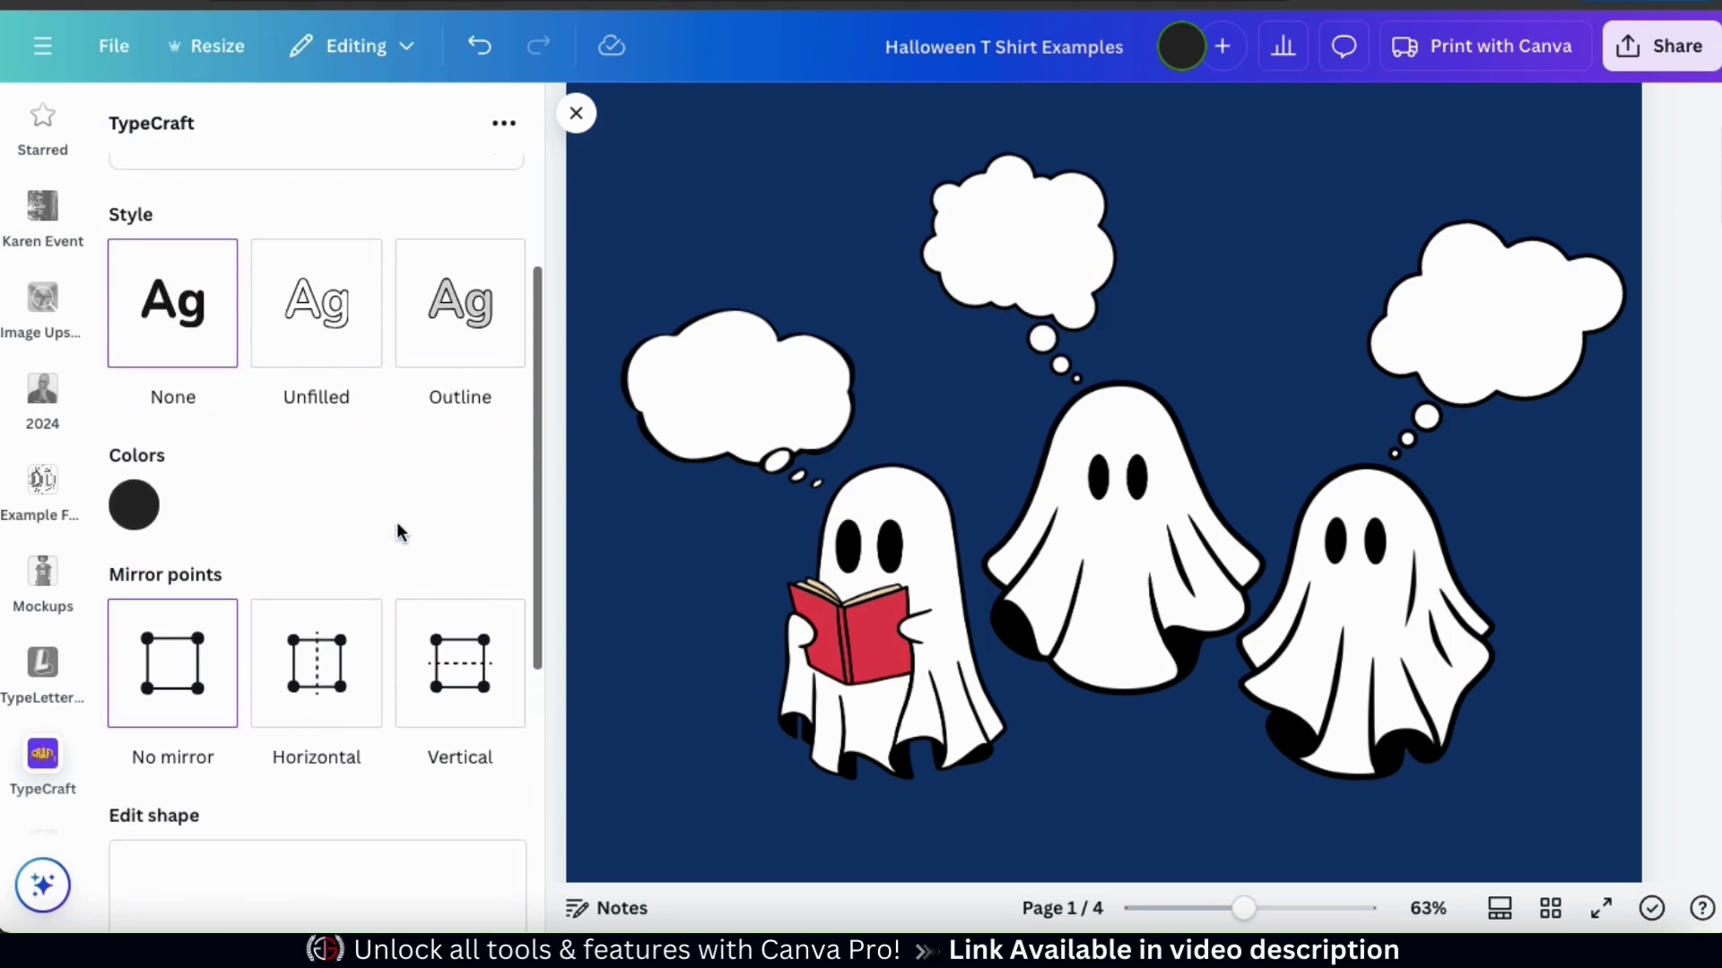
{"action": "scroll", "coordinate": [397, 533], "scroll_direction": "up", "scroll_amount": 2}
{"action": "scroll", "coordinate": [397, 532], "scroll_direction": "down", "scroll_amount": 2}
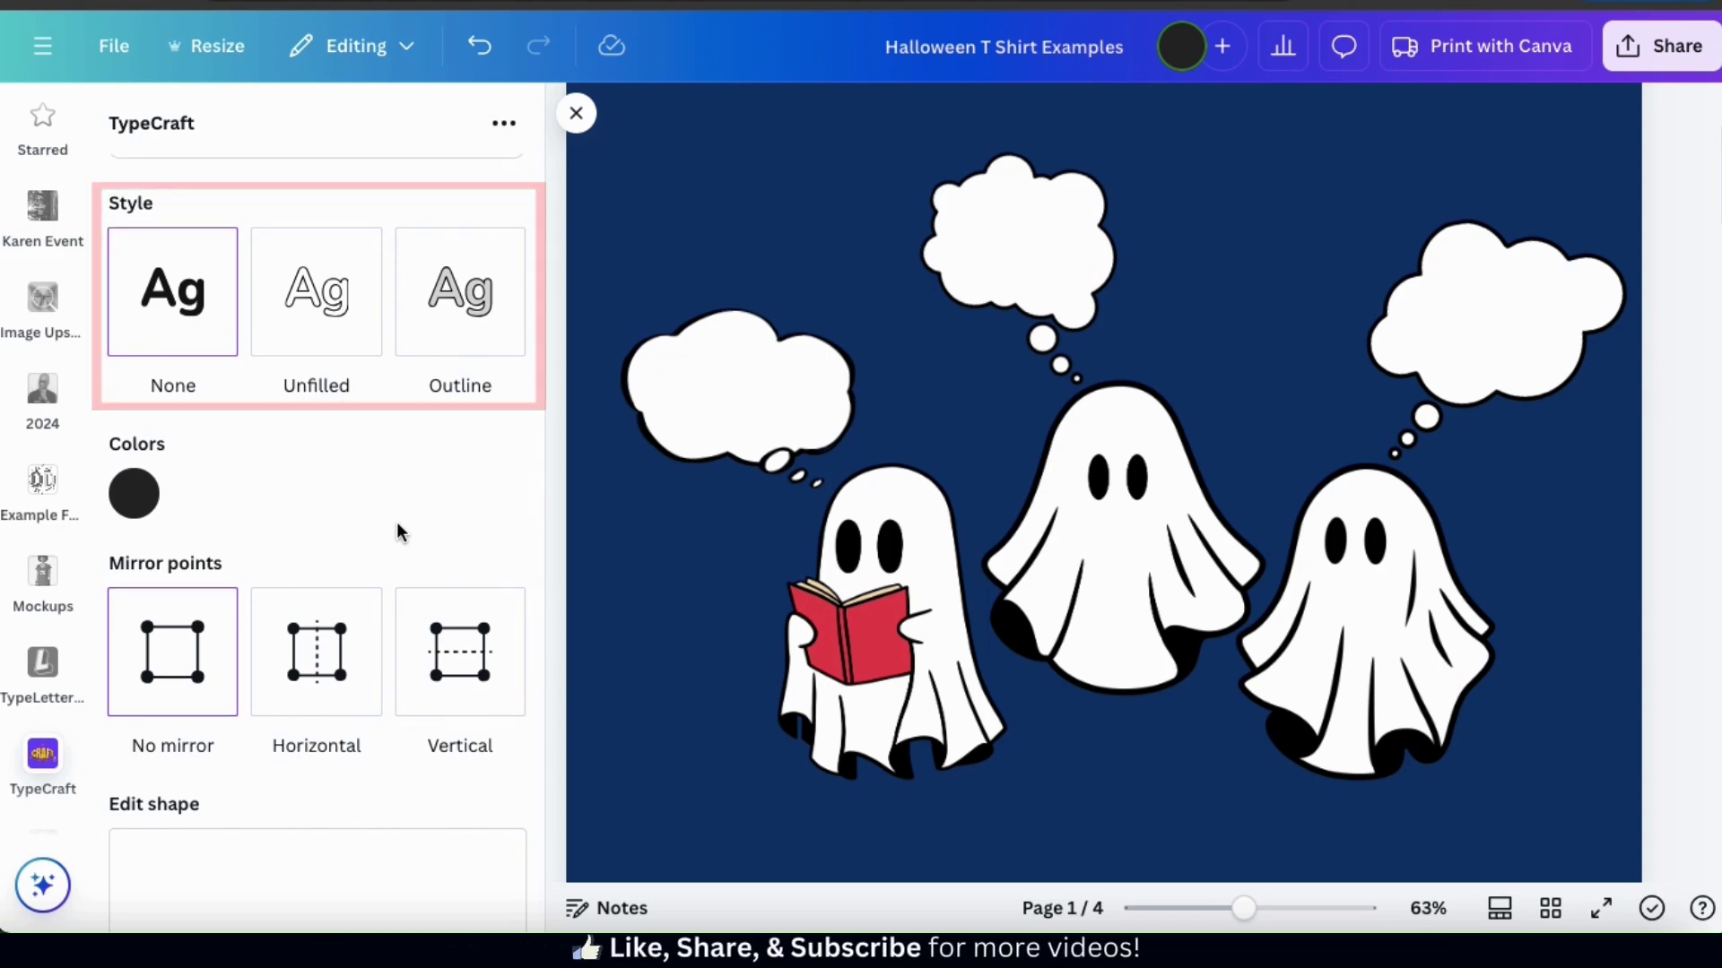
{"action": "left_click", "coordinate": [332, 330]}
{"action": "left_click", "coordinate": [415, 341]}
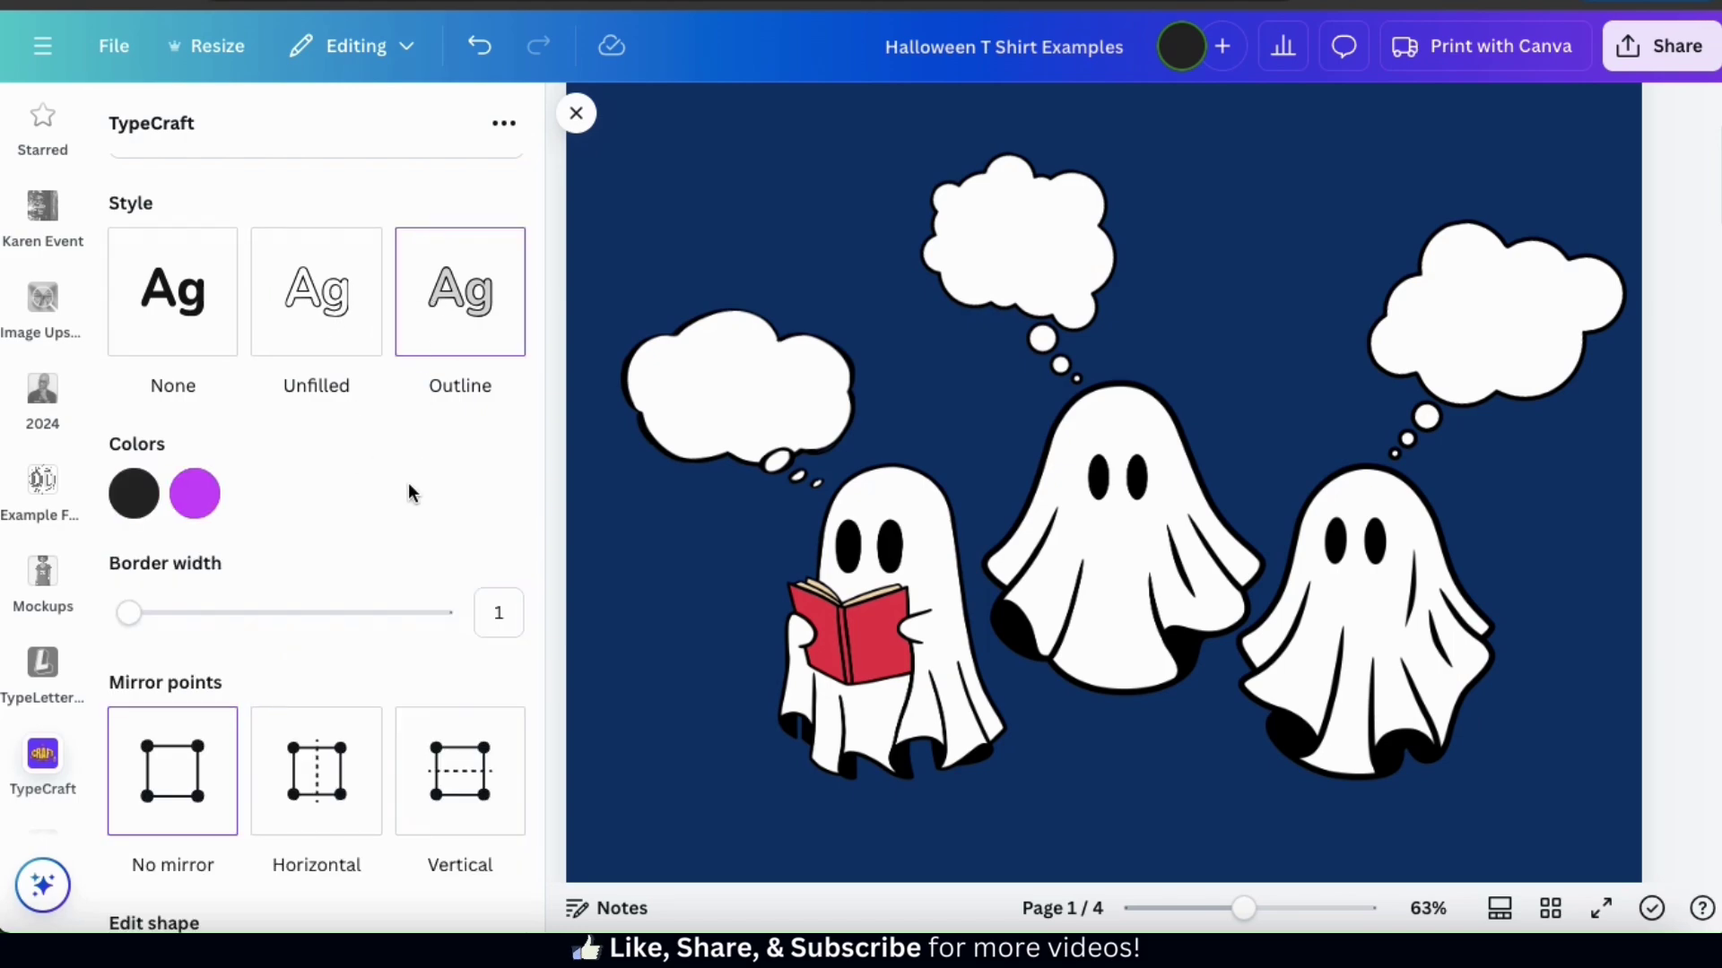
{"action": "scroll", "coordinate": [408, 489], "scroll_direction": "down", "scroll_amount": 5}
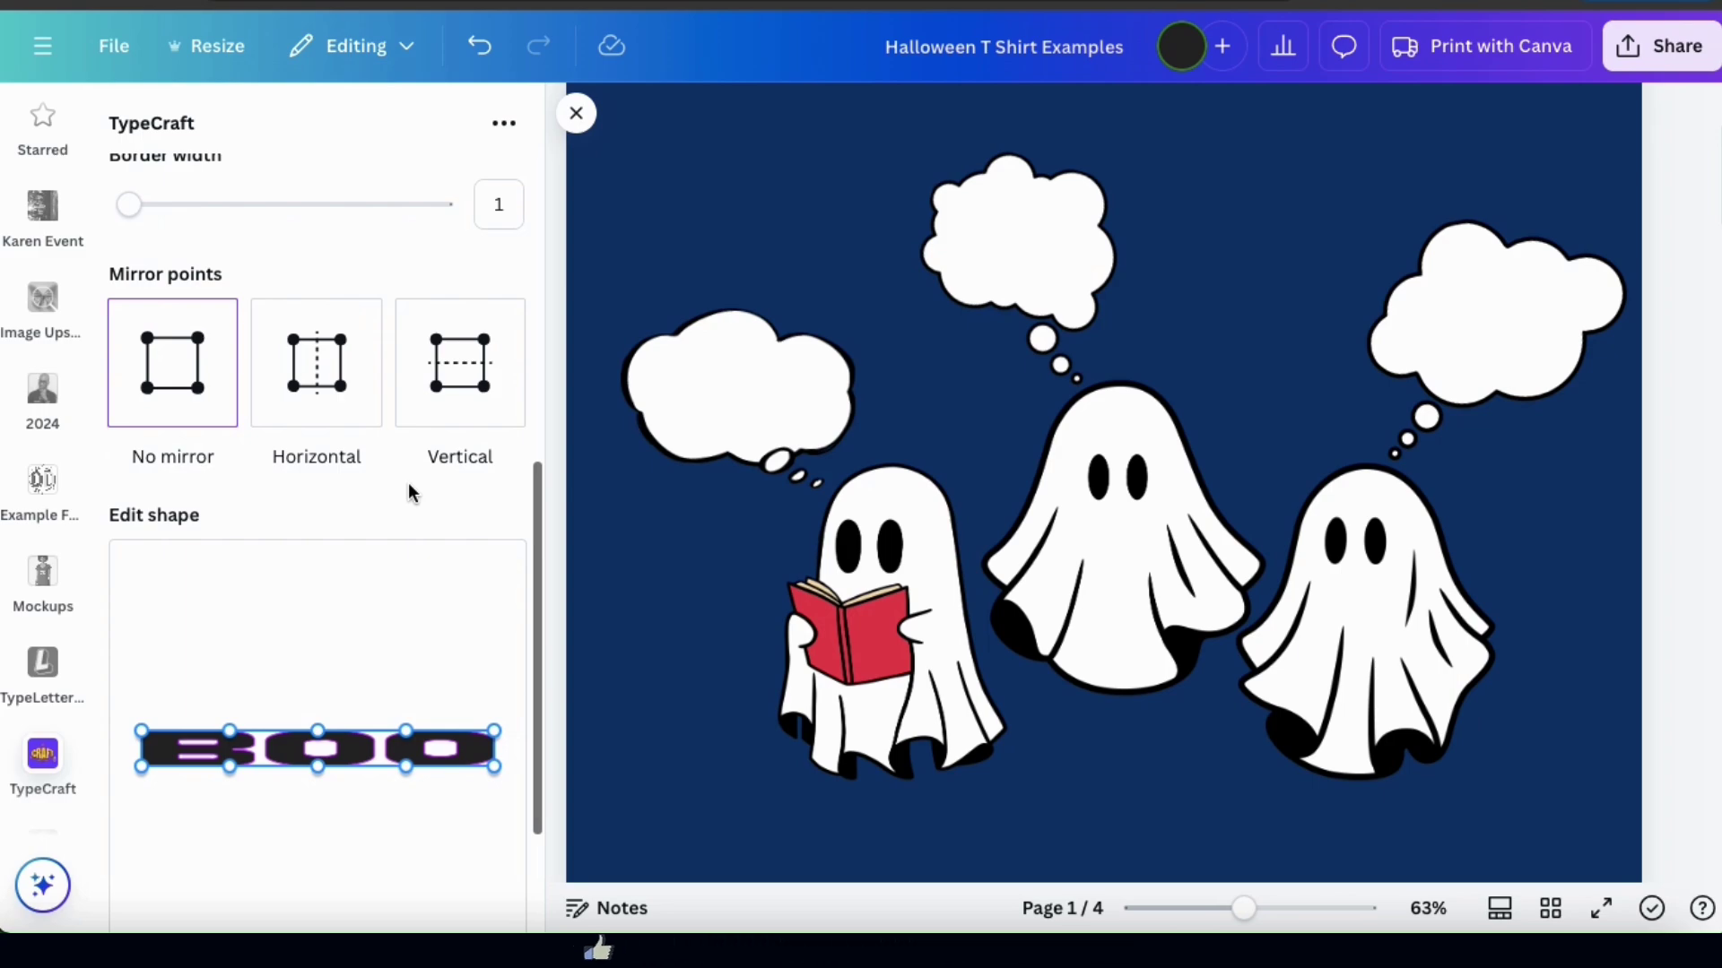
{"action": "scroll", "coordinate": [408, 489], "scroll_direction": "up", "scroll_amount": 3}
Step: Return BOO to a plain solid fill, keeping the dark #252627 colour
{"action": "left_click", "coordinate": [346, 208]}
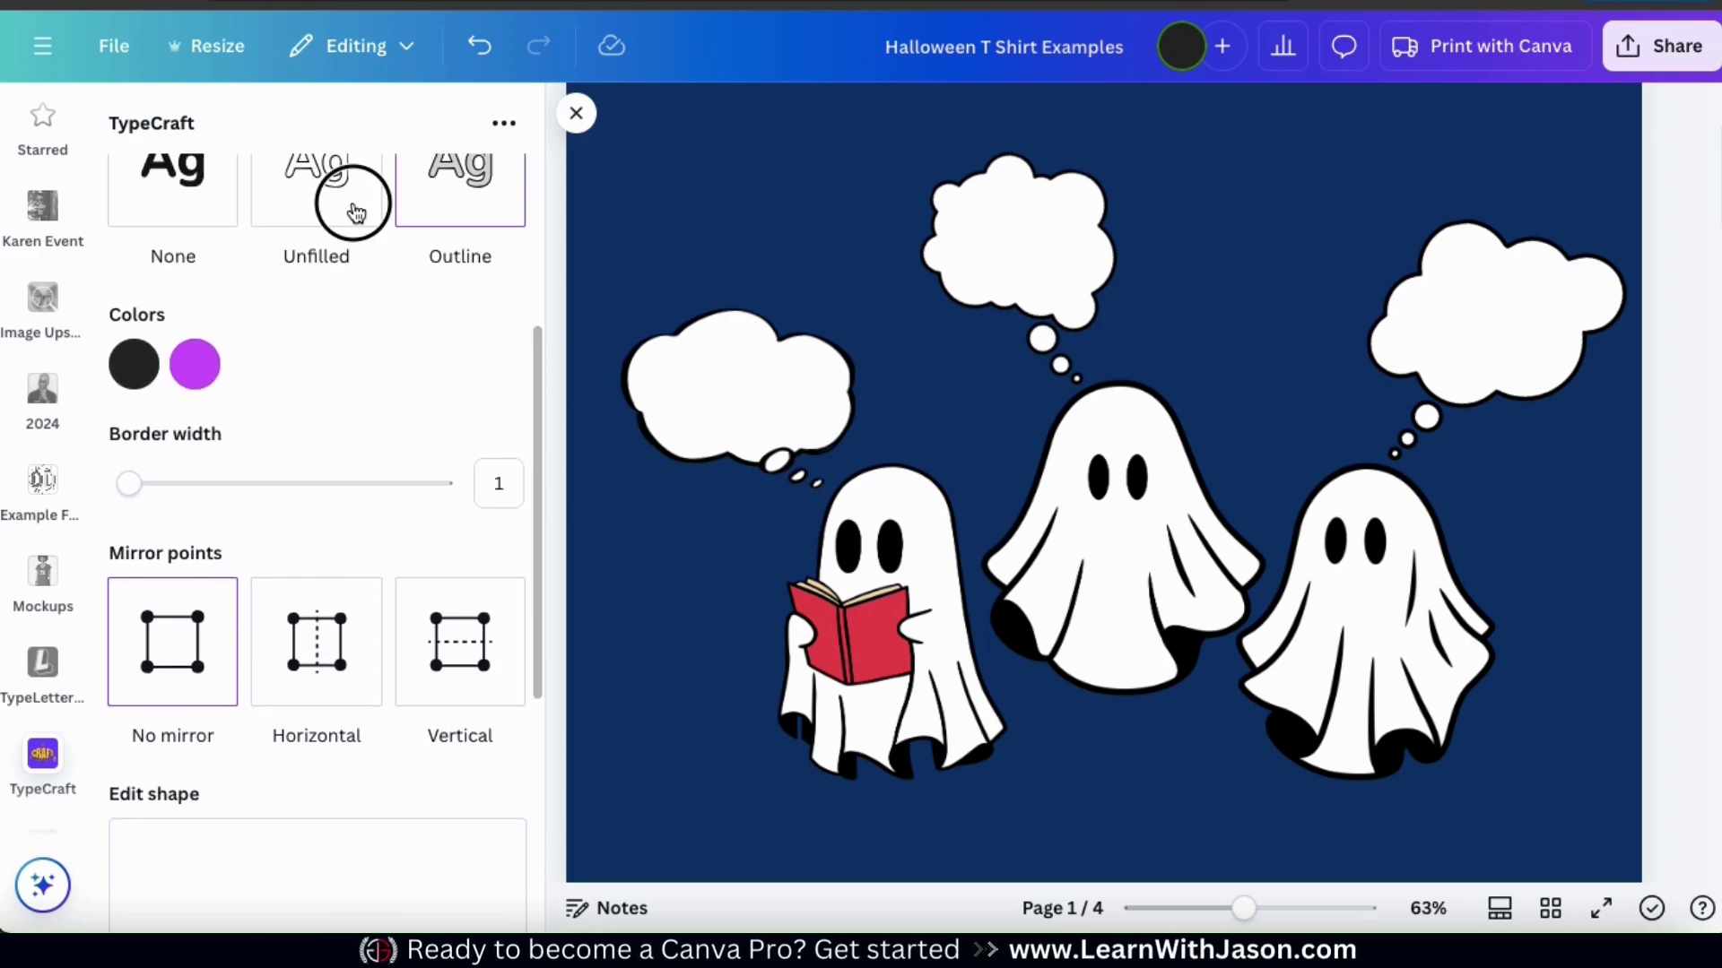
{"action": "scroll", "coordinate": [365, 434], "scroll_direction": "down", "scroll_amount": 3}
{"action": "scroll", "coordinate": [365, 439], "scroll_direction": "down", "scroll_amount": 1}
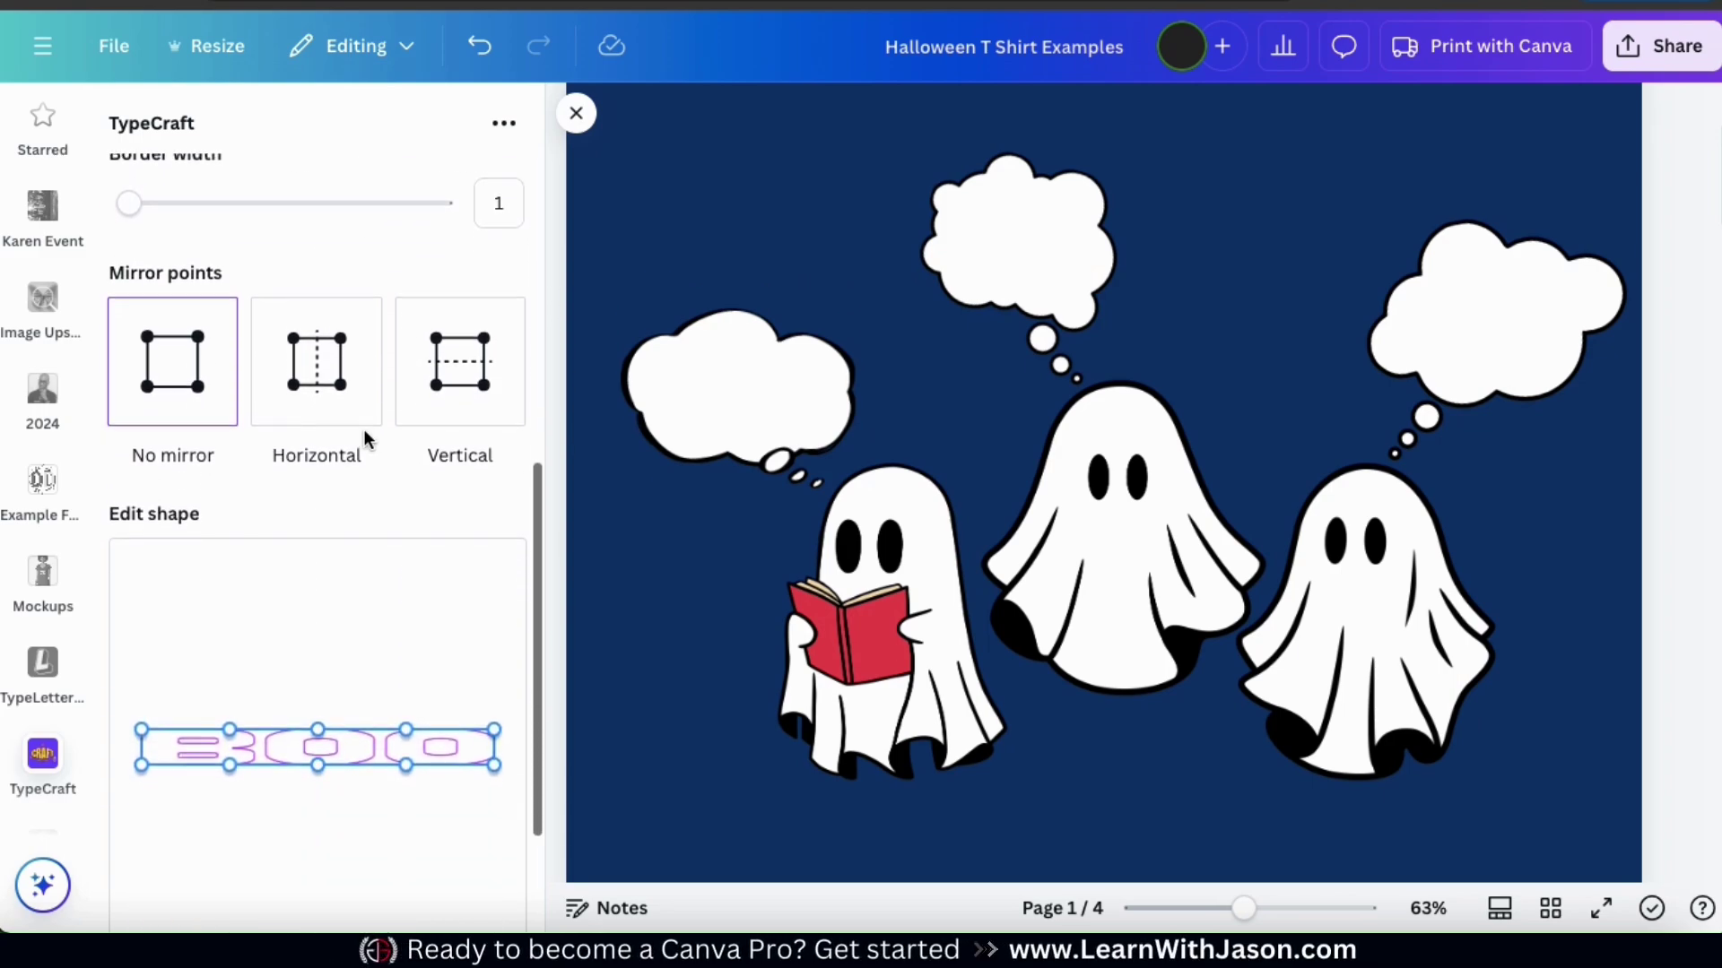
{"action": "scroll", "coordinate": [365, 437], "scroll_direction": "up", "scroll_amount": 4}
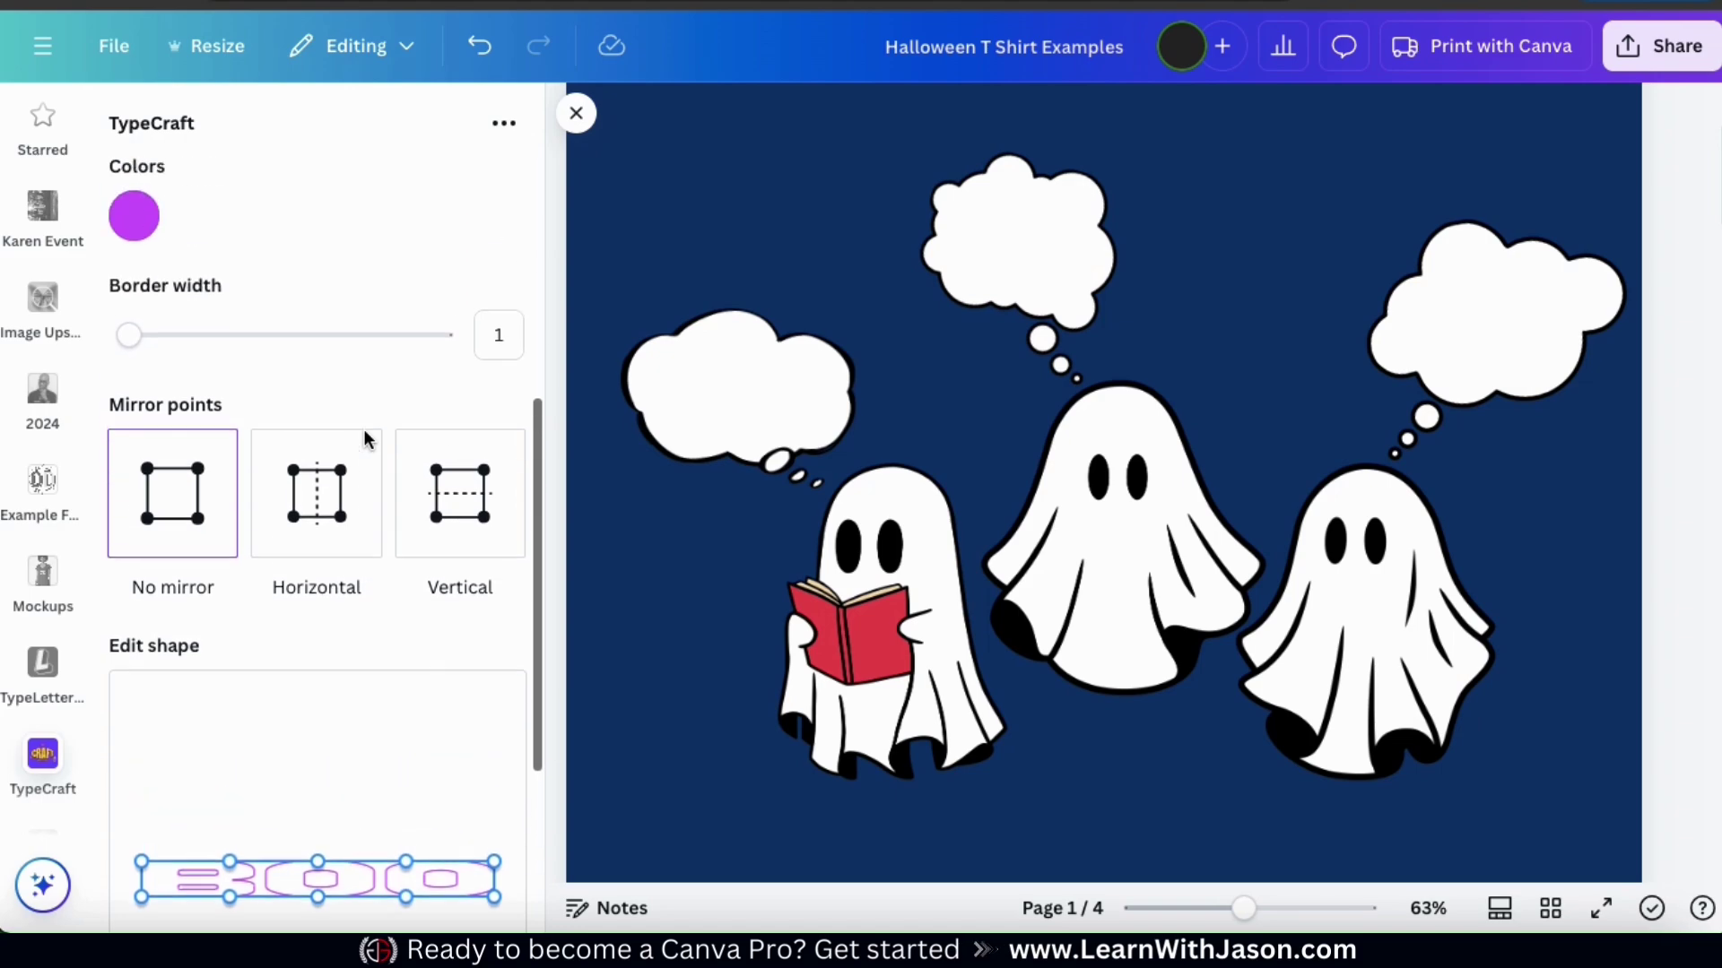
{"action": "scroll", "coordinate": [365, 438], "scroll_direction": "up", "scroll_amount": 1}
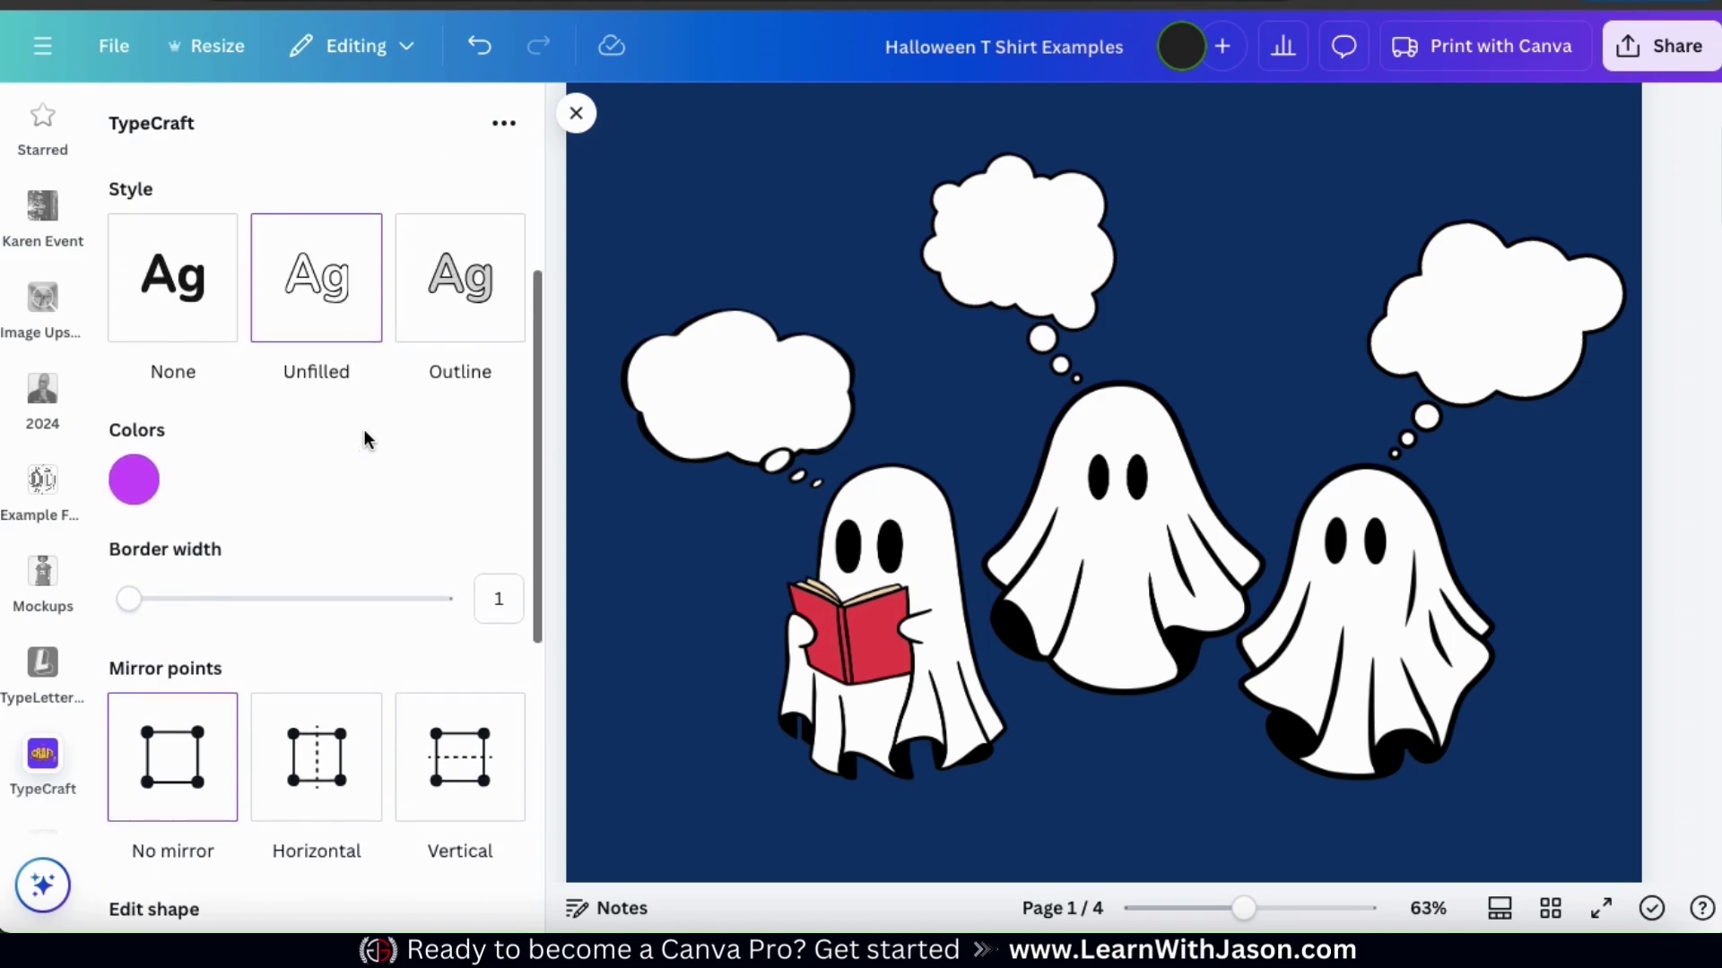
{"action": "left_click", "coordinate": [173, 310]}
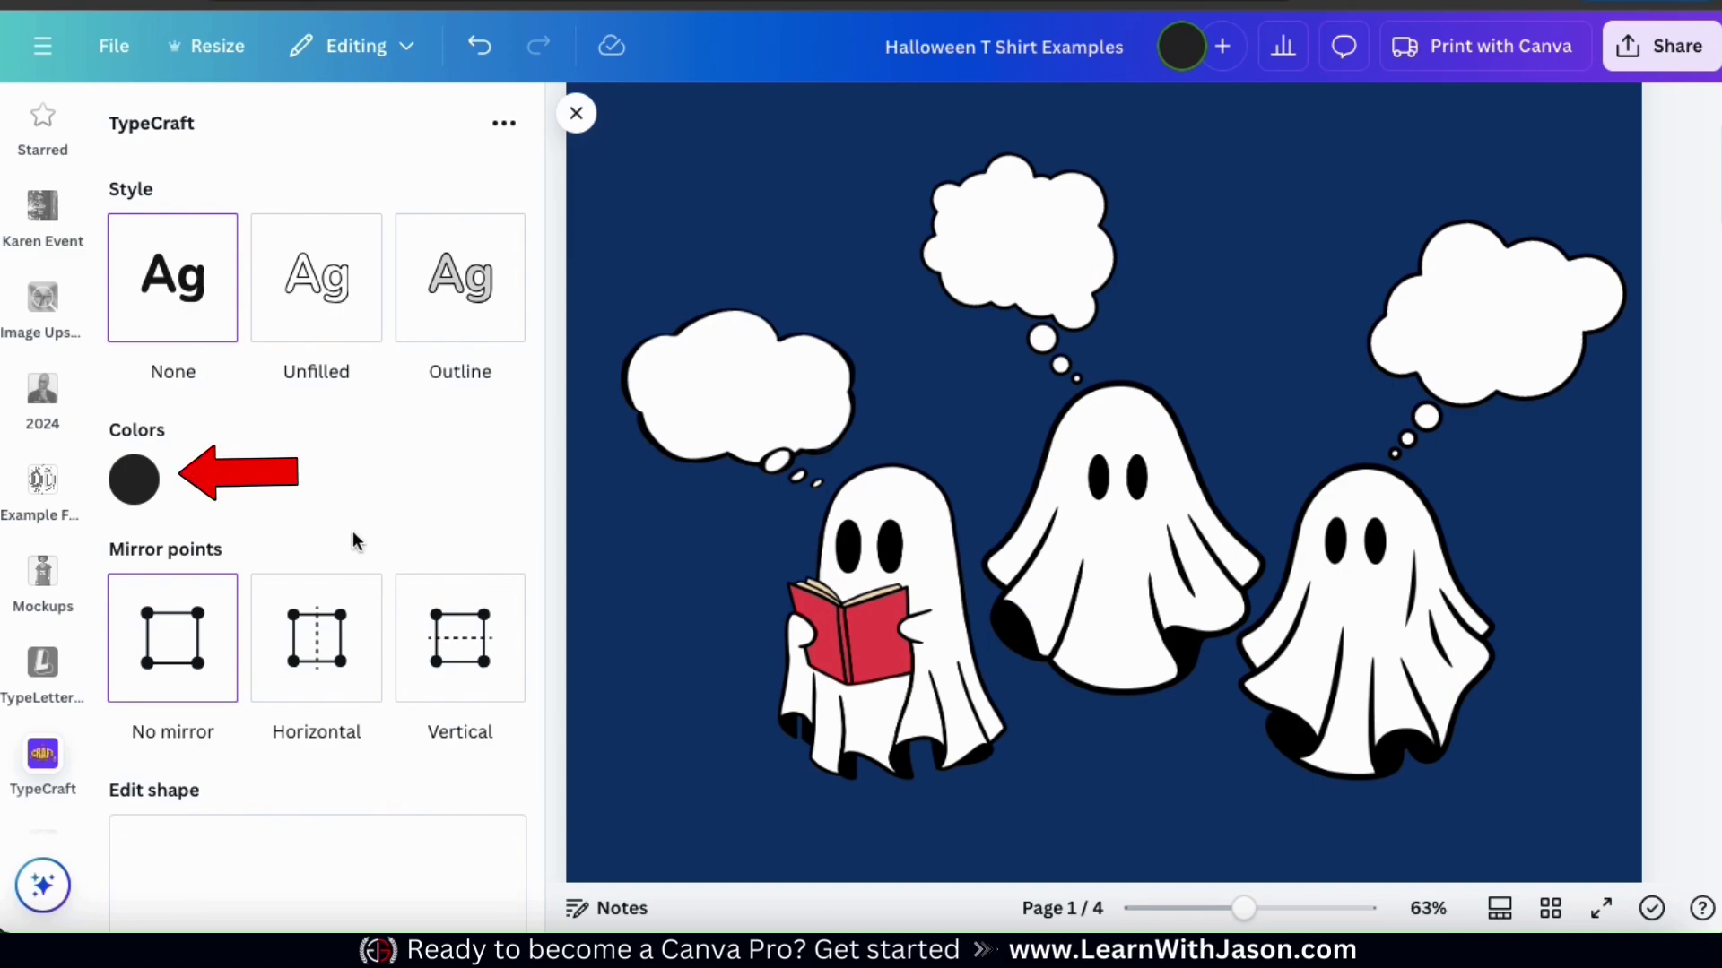
{"action": "left_click", "coordinate": [152, 504]}
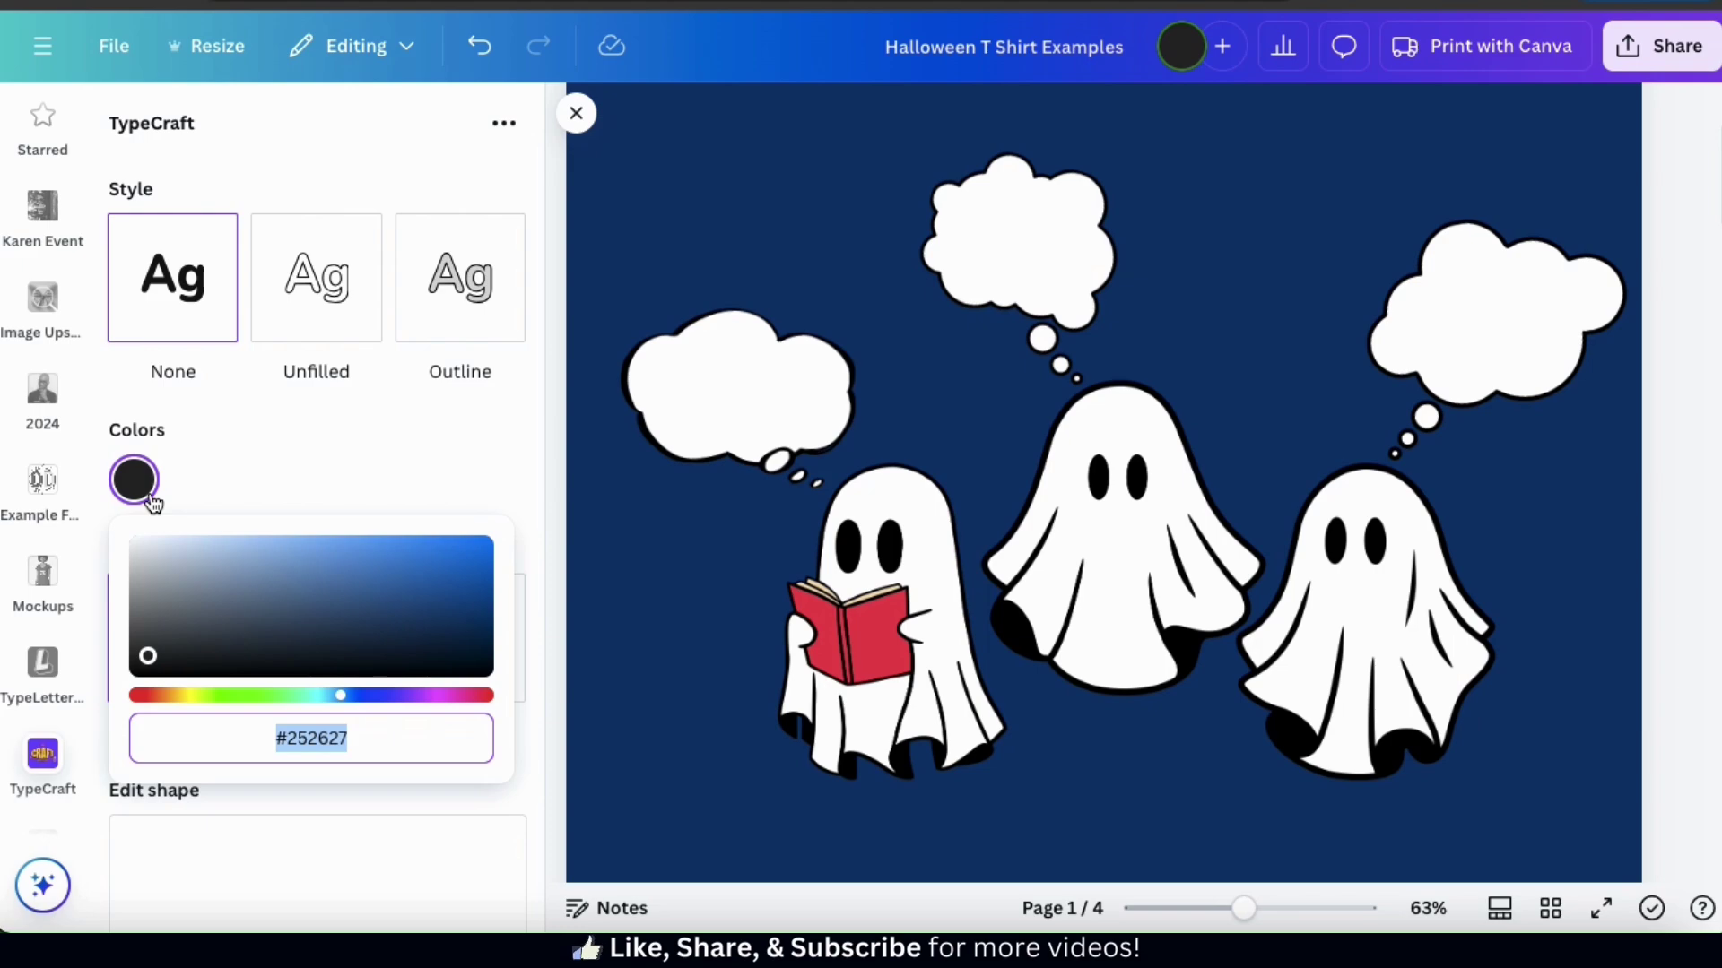
{"action": "left_click", "coordinate": [161, 492]}
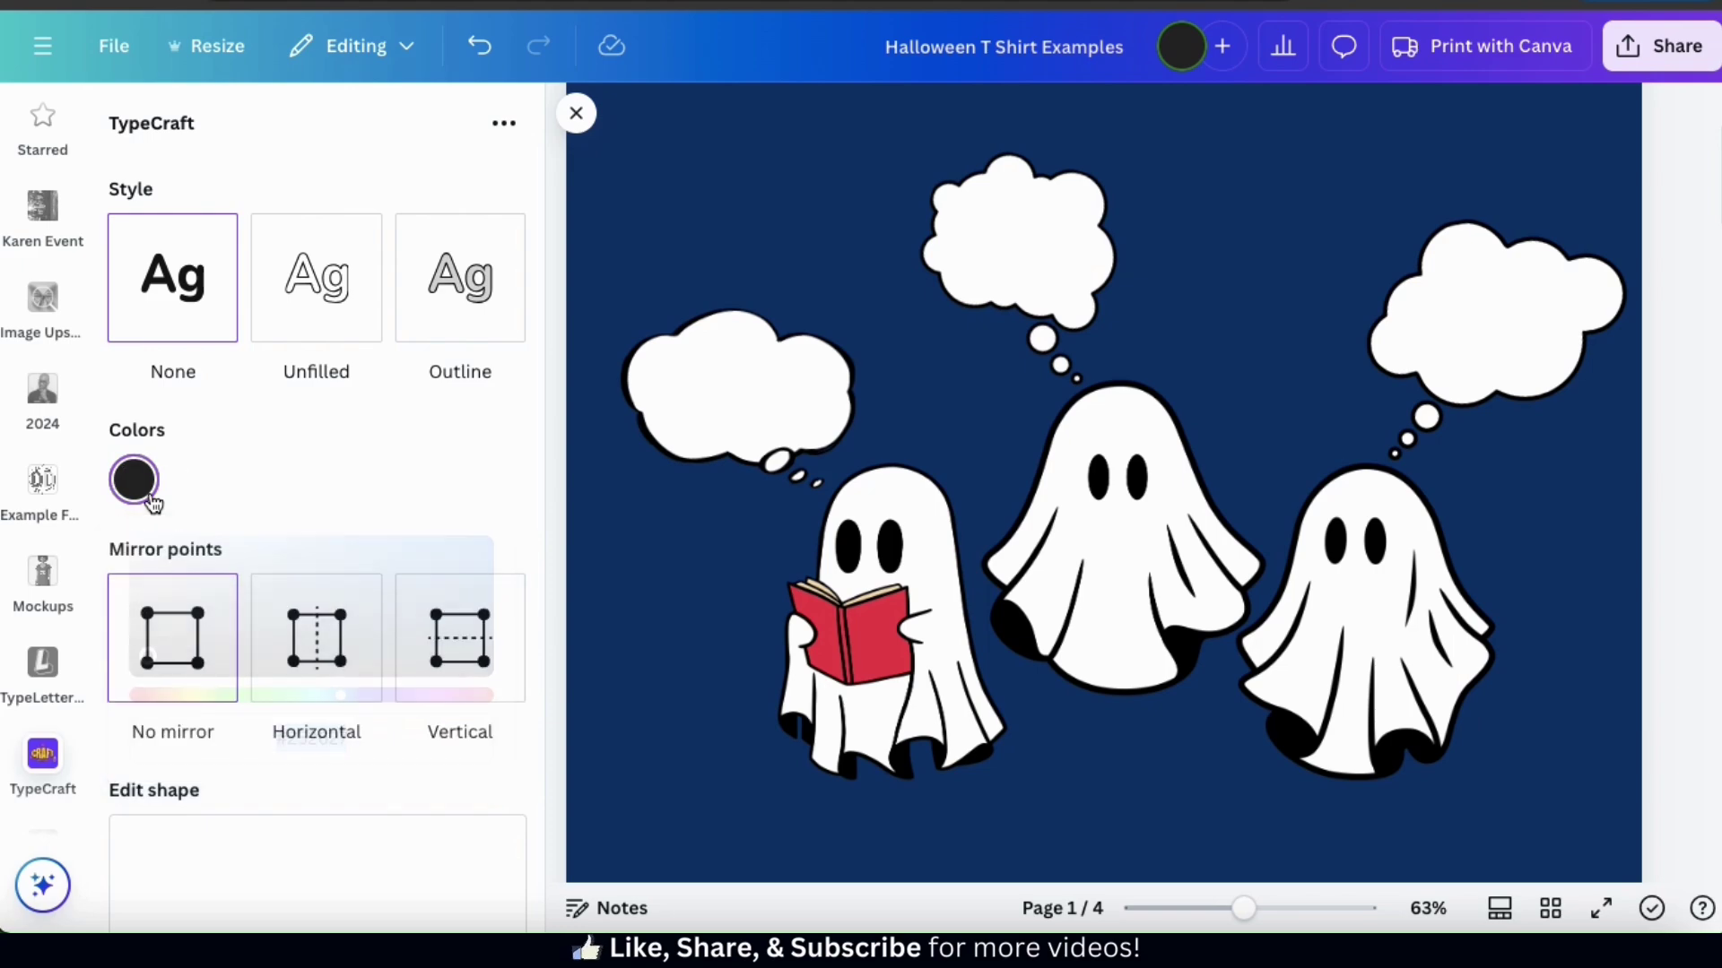
{"action": "scroll", "coordinate": [308, 496], "scroll_direction": "down", "scroll_amount": 4}
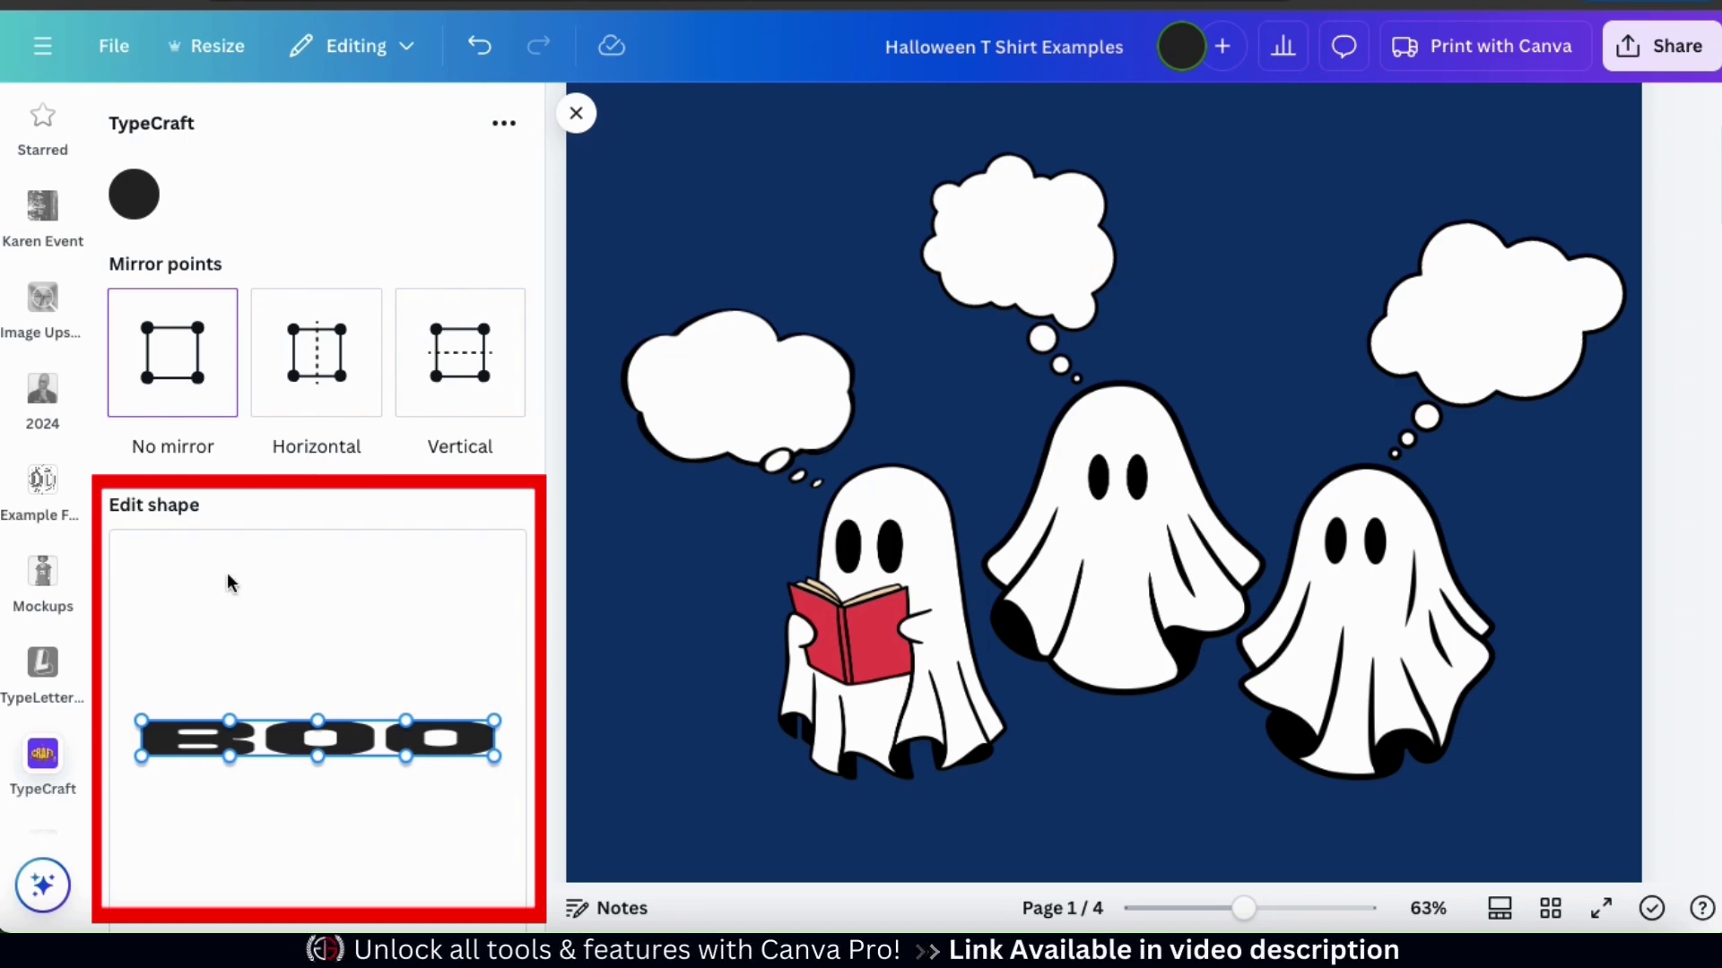
Step: Drag BOO's shape points to slant the left, arch the top and bulge the bottom
{"action": "left_click_drag", "start_coordinate": [142, 721], "coordinate": [142, 674]}
{"action": "left_click_drag", "start_coordinate": [324, 723], "coordinate": [309, 646]}
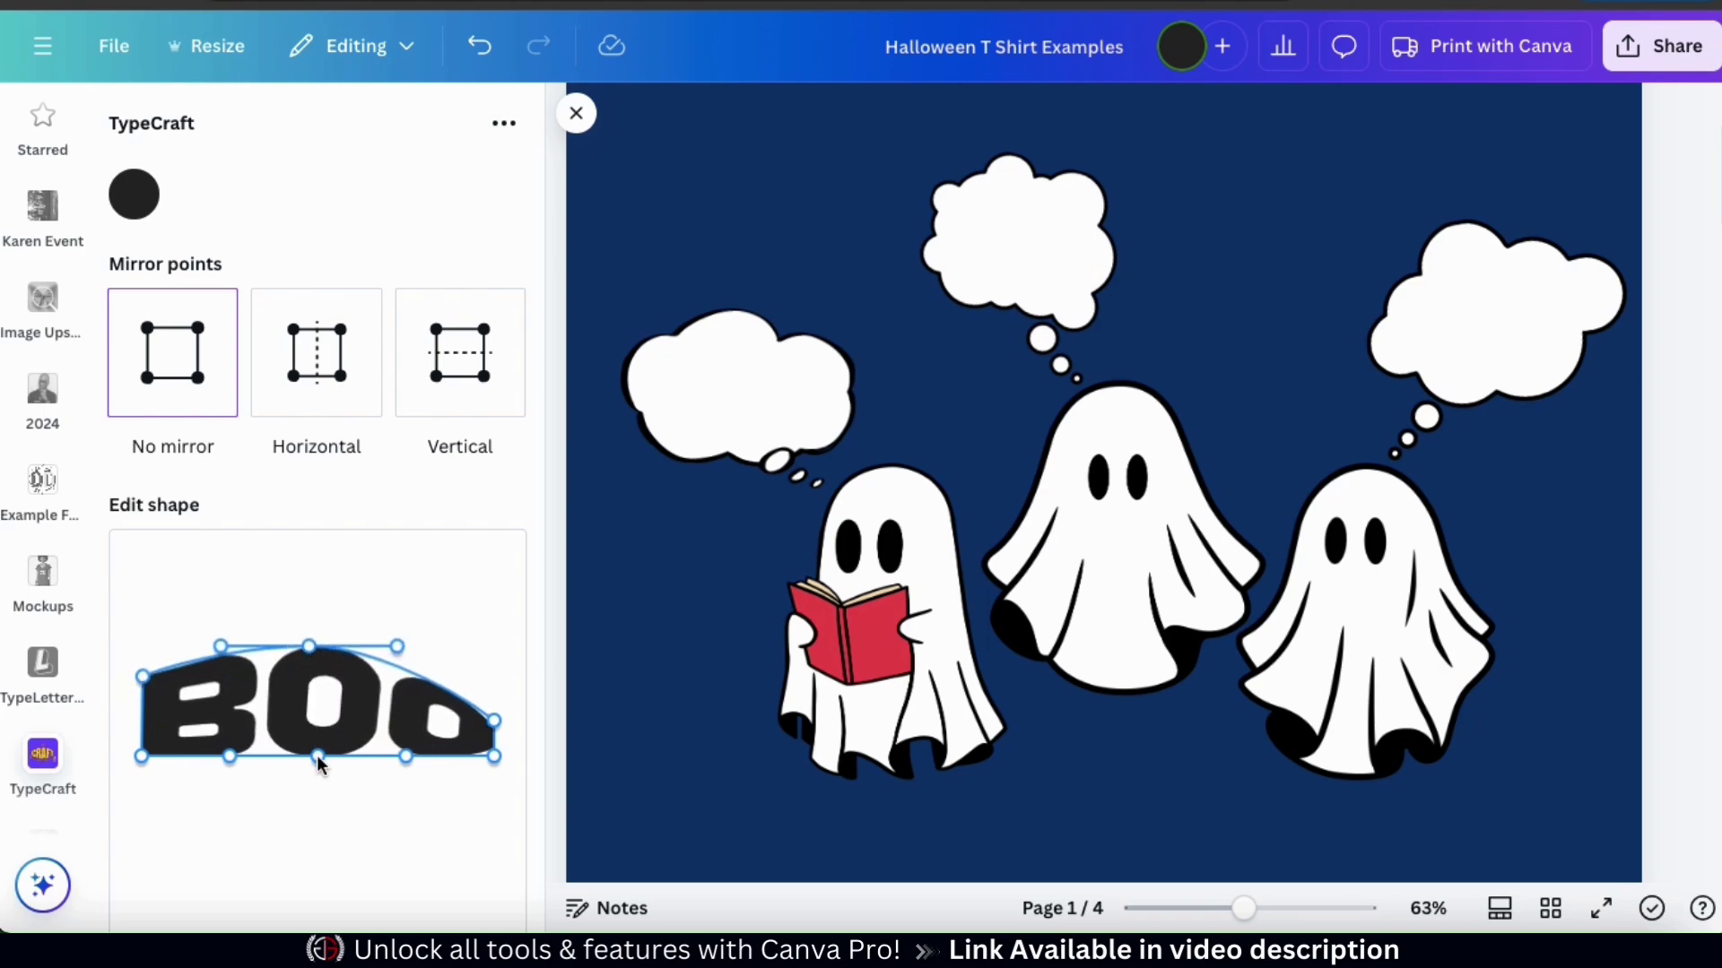
{"action": "left_click_drag", "start_coordinate": [318, 758], "coordinate": [321, 811]}
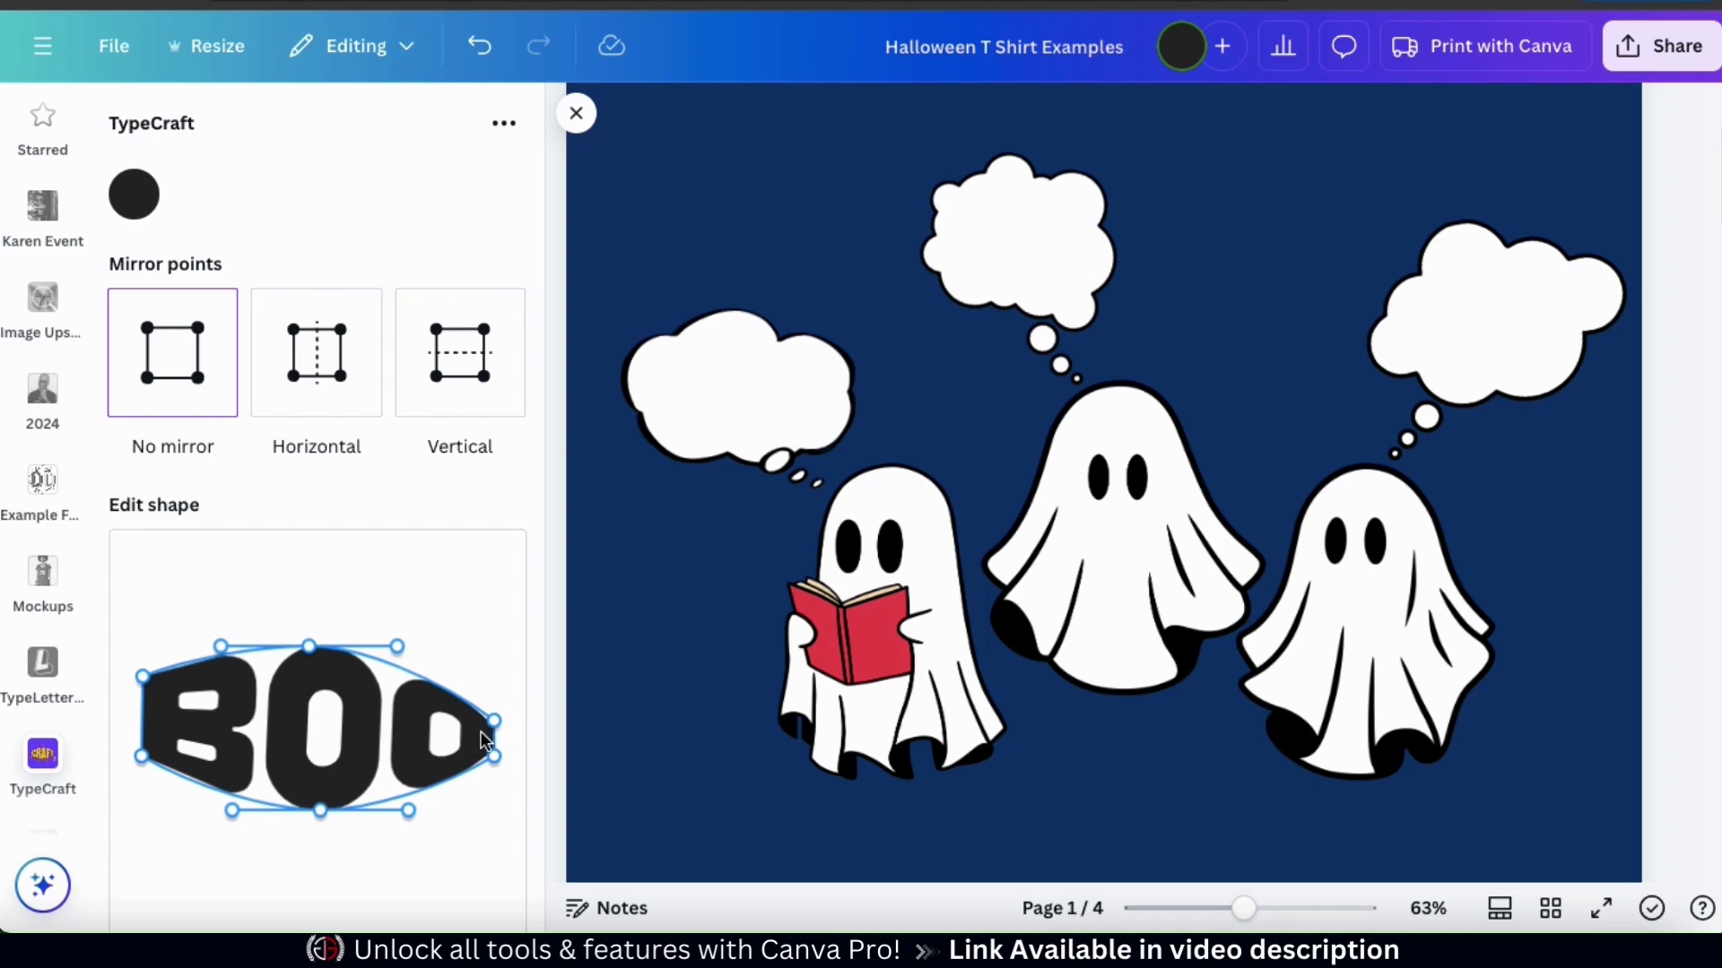
{"action": "left_click_drag", "start_coordinate": [494, 721], "coordinate": [494, 685]}
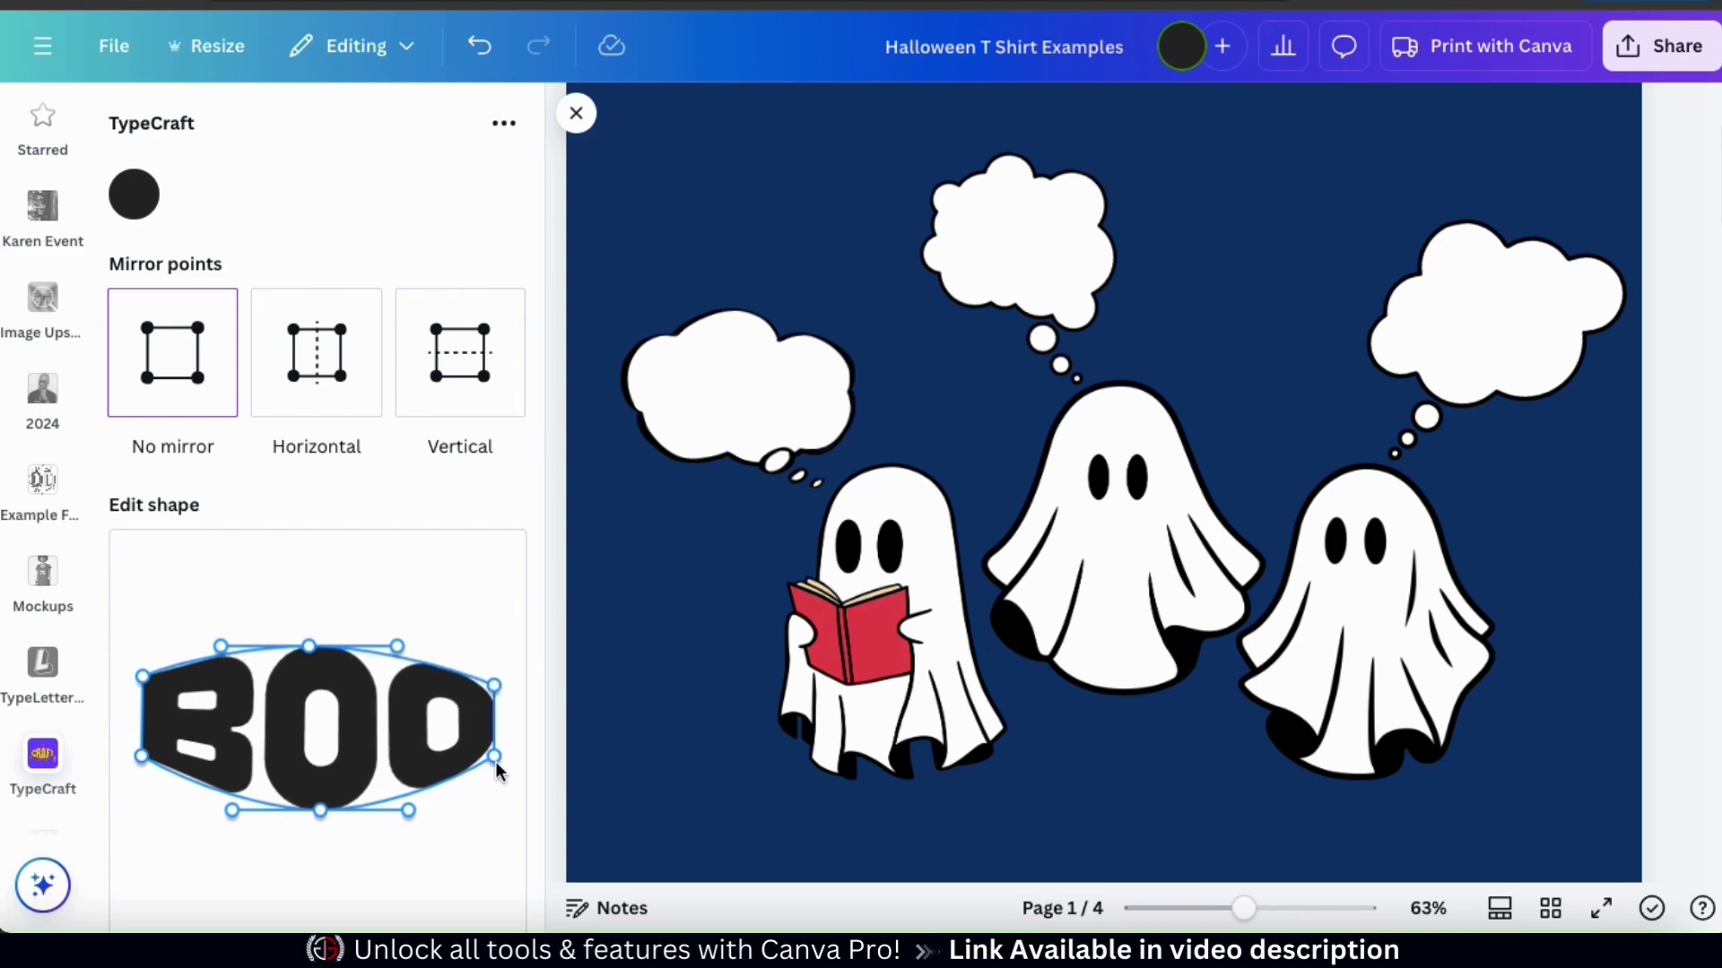
{"action": "mouse_move", "coordinate": [494, 758]}
{"action": "left_mouse_down"}
{"action": "mouse_move", "coordinate": [481, 765]}
{"action": "mouse_move", "coordinate": [509, 777]}
{"action": "left_mouse_up"}
Step: Change the text to 'BOO.', slant its top-right corner down, and add it to the design
{"action": "scroll", "coordinate": [404, 577], "scroll_direction": "up", "scroll_amount": 5}
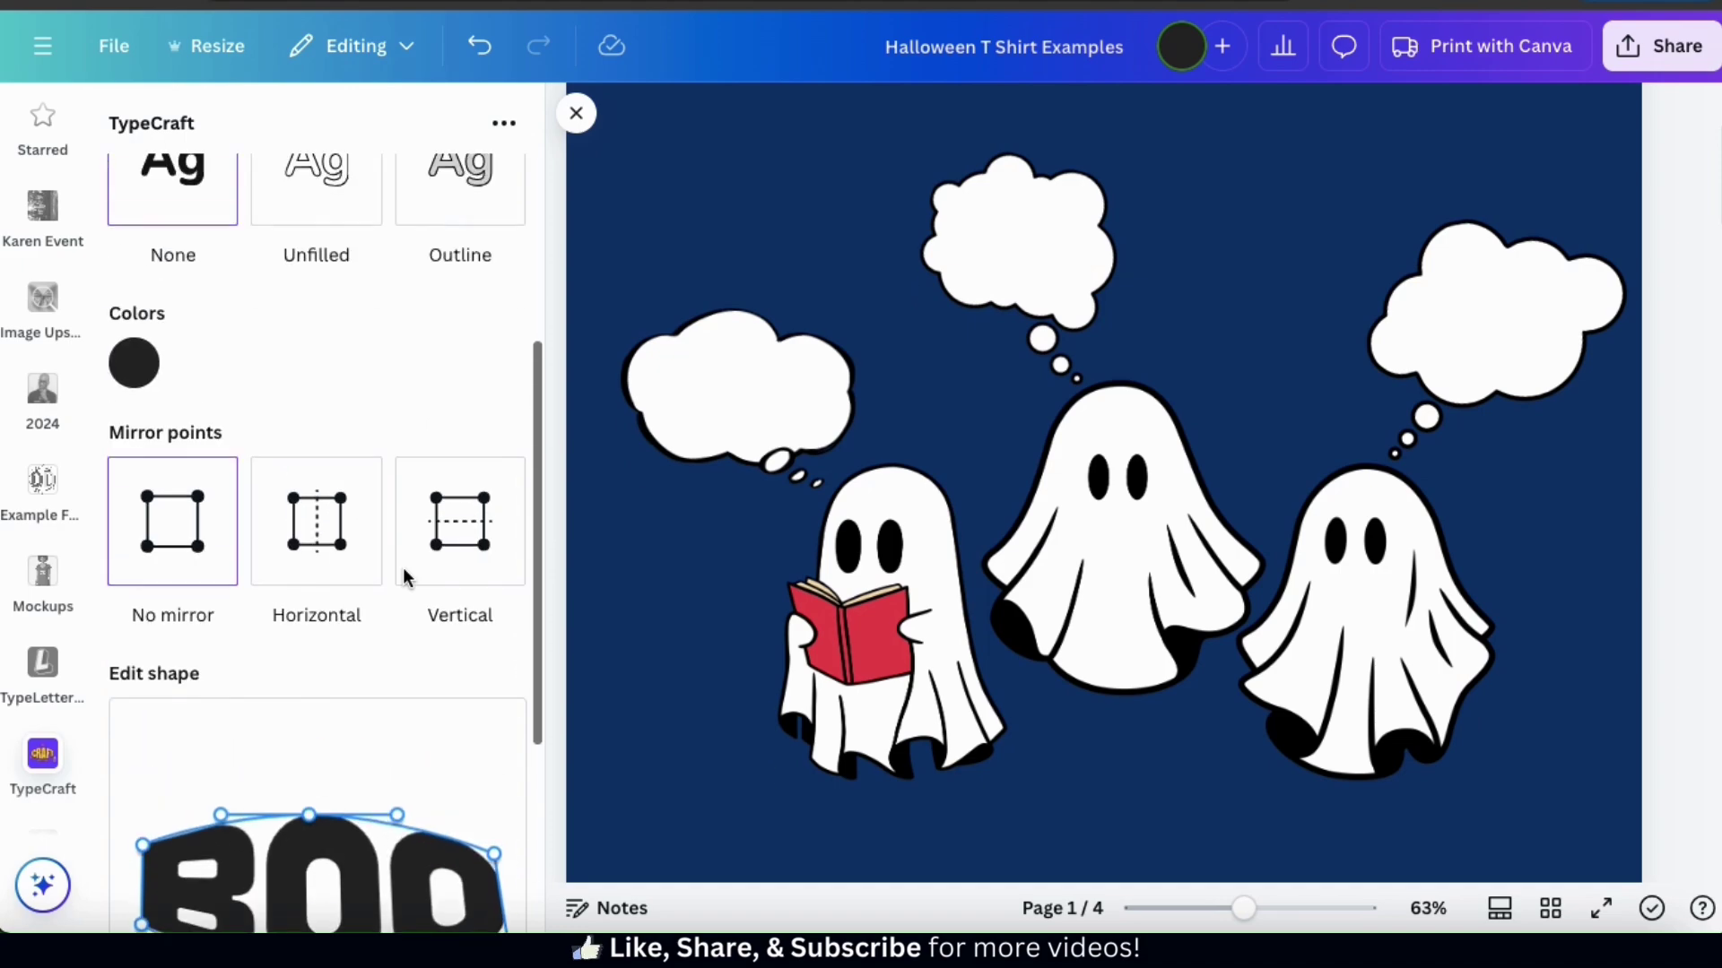
{"action": "left_click", "coordinate": [205, 235]}
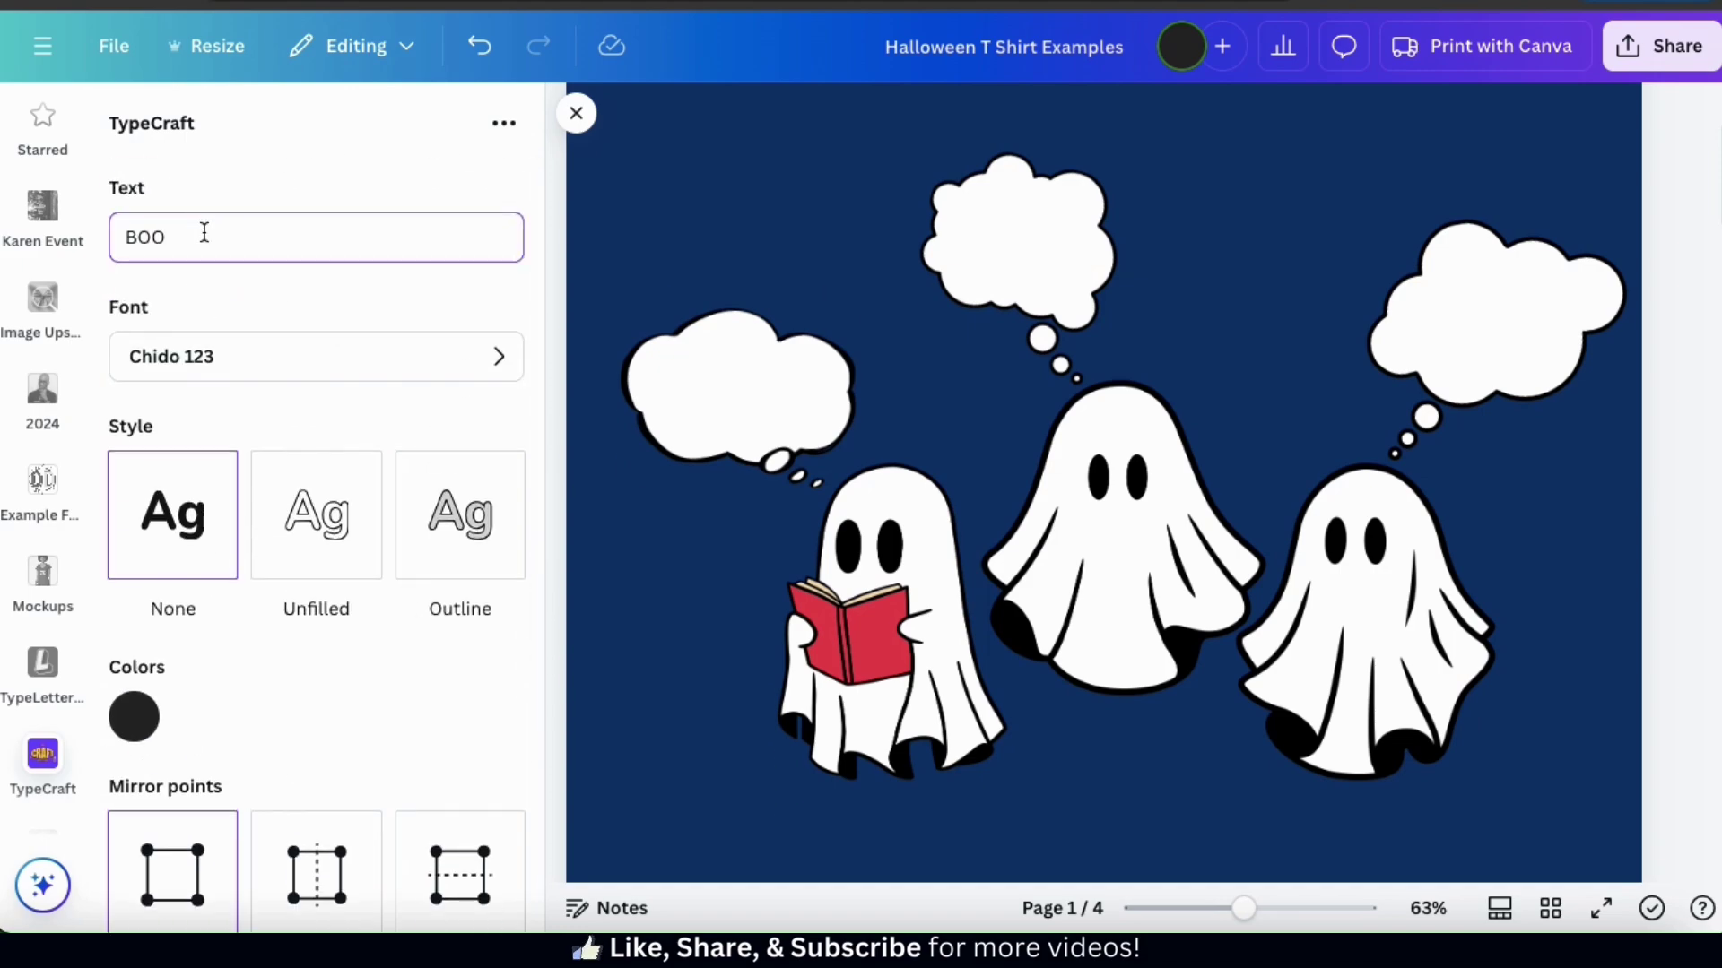
{"action": "type", "text": "."}
{"action": "scroll", "coordinate": [255, 383], "scroll_direction": "down", "scroll_amount": 6}
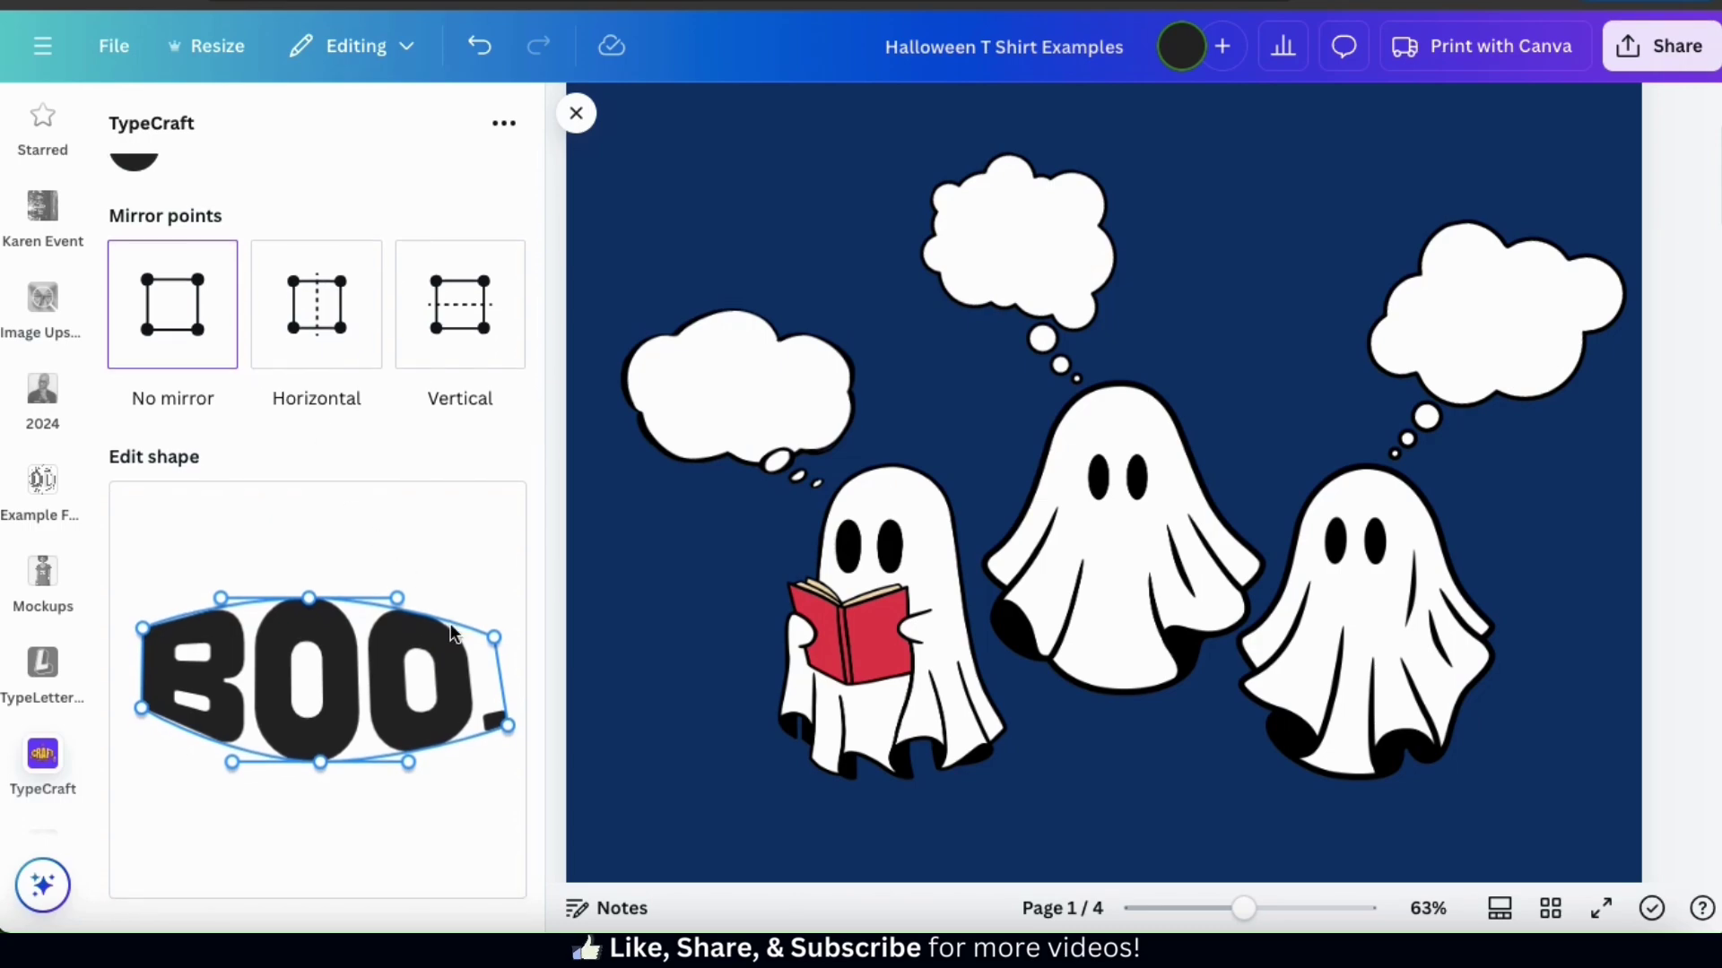
{"action": "left_click_drag", "start_coordinate": [397, 598], "coordinate": [443, 624]}
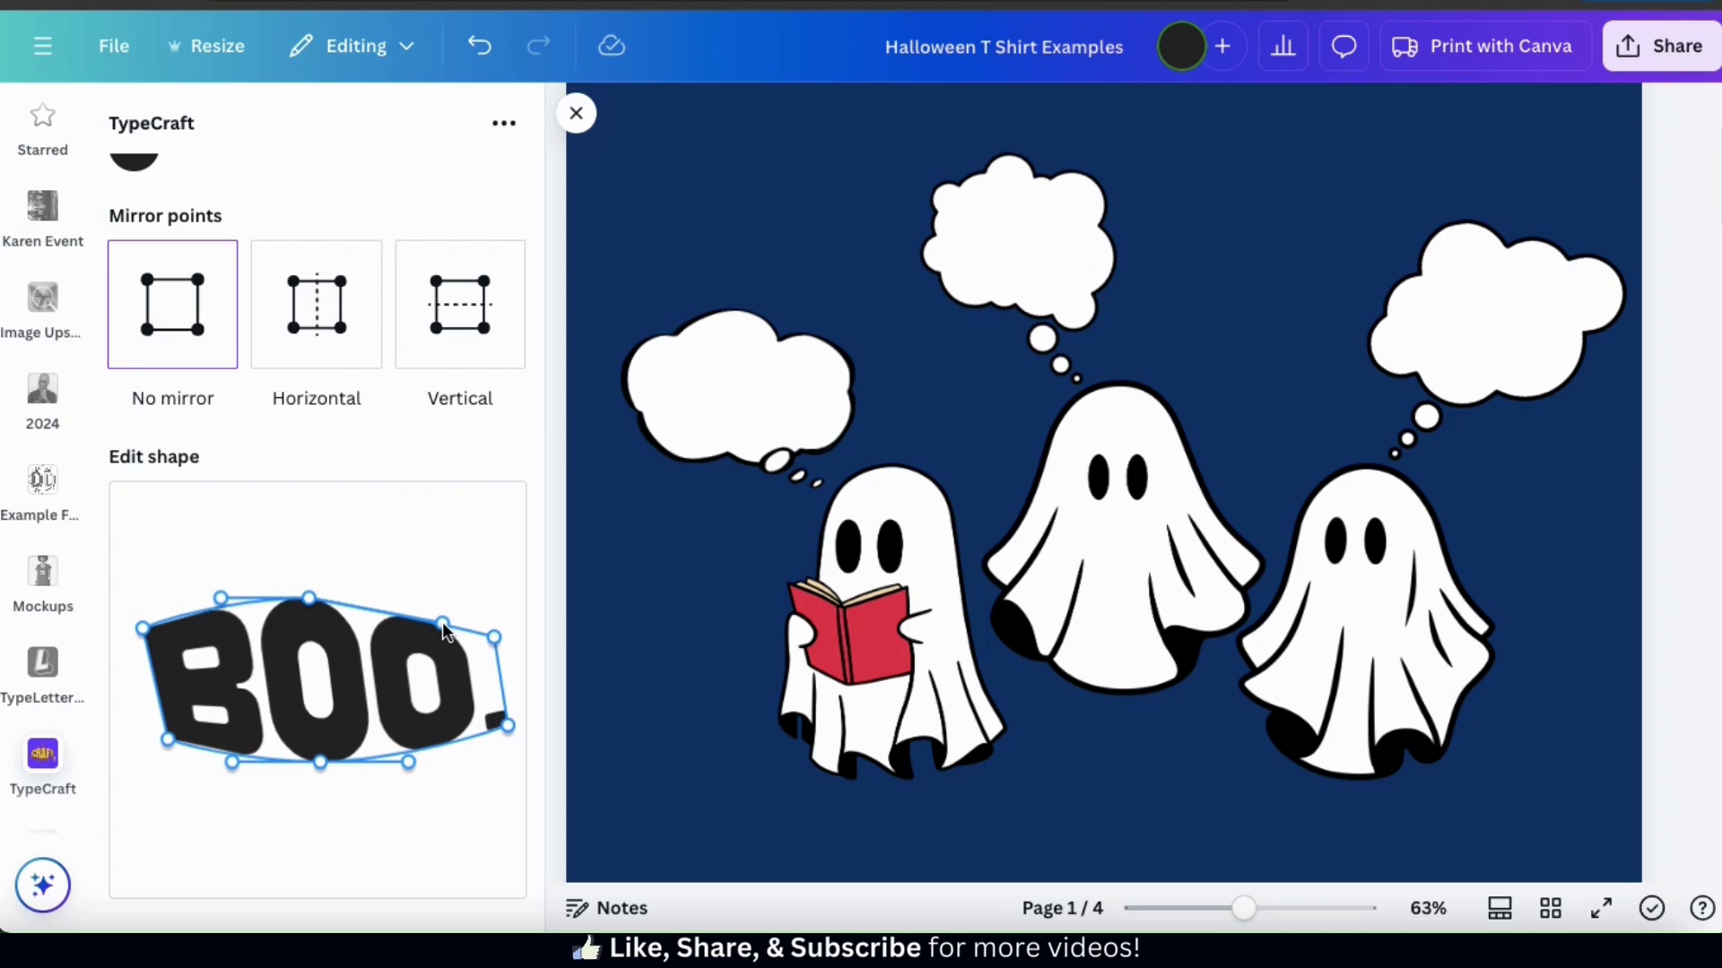
{"action": "scroll", "coordinate": [443, 624], "scroll_direction": "down", "scroll_amount": 3}
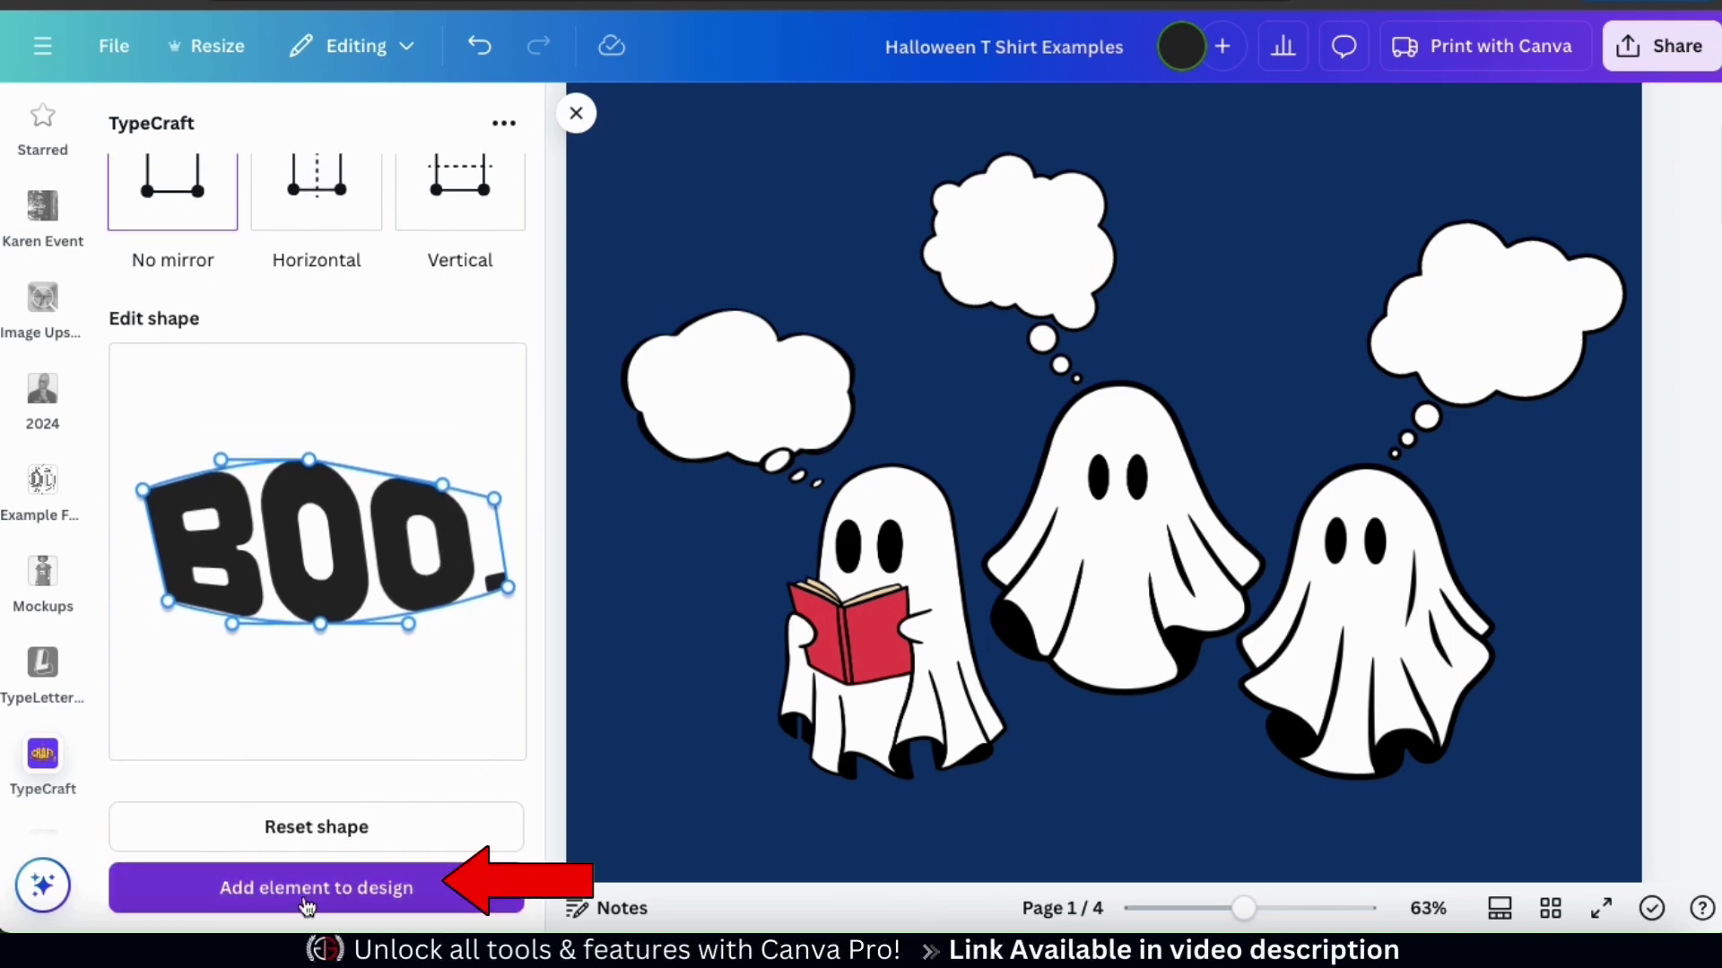
{"action": "left_click", "coordinate": [337, 902]}
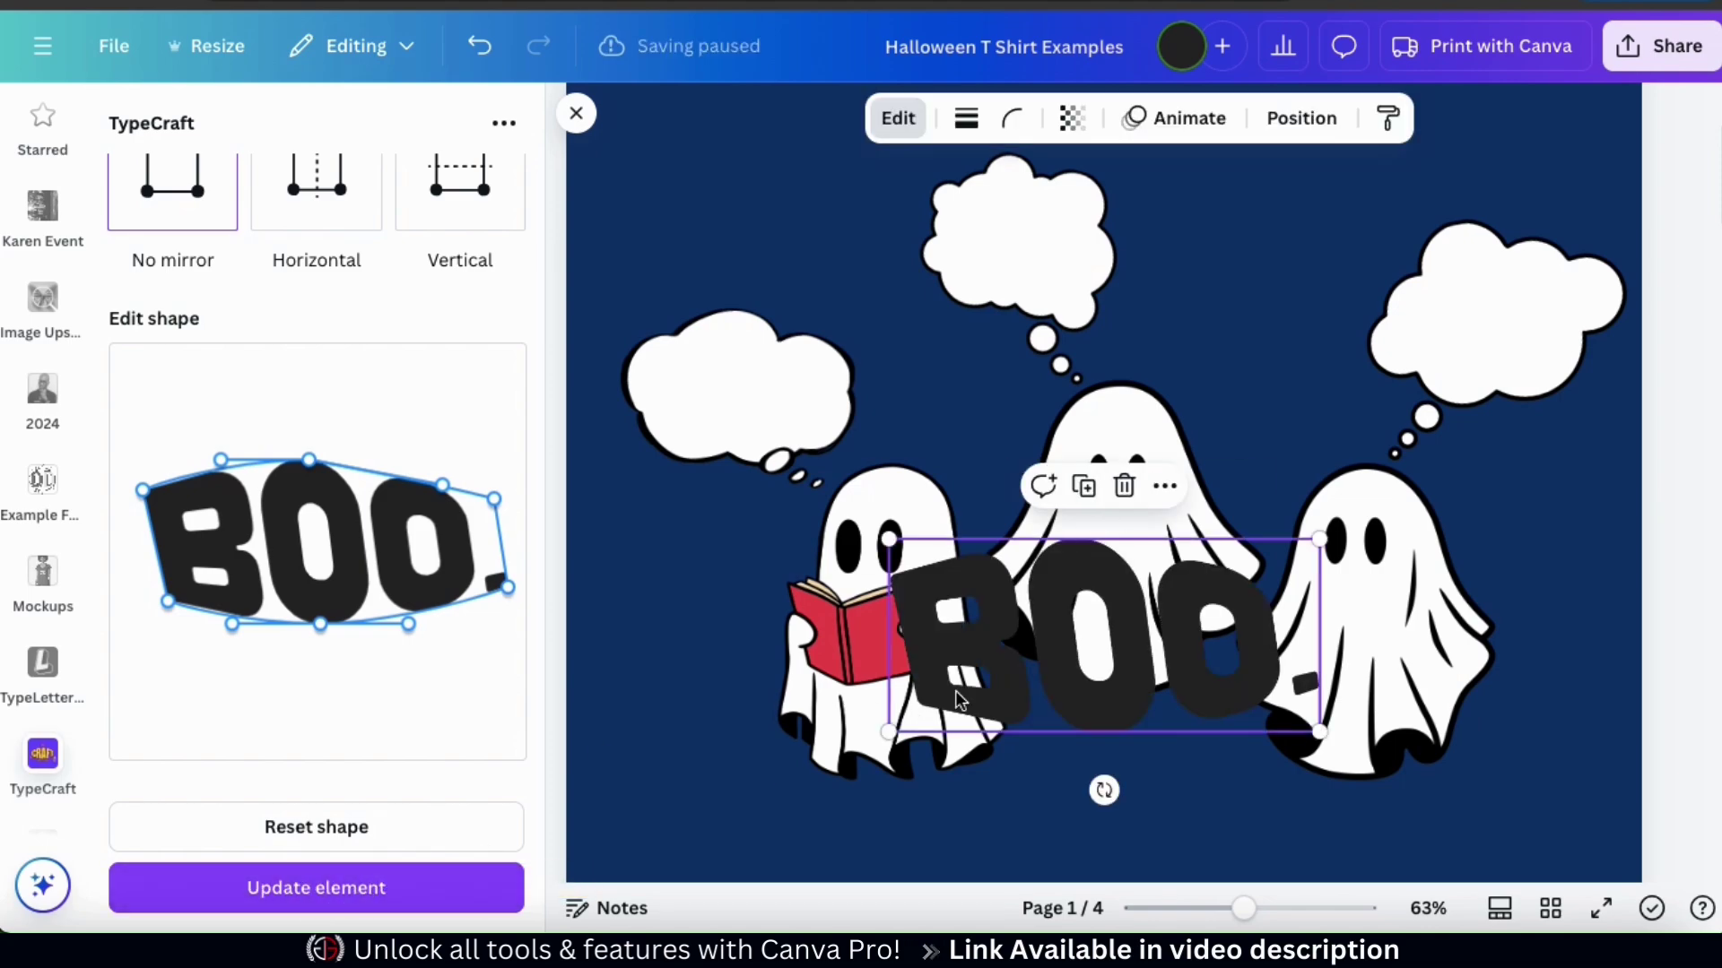
Step: Move BOO. into the reading ghost's top-left thought cloud and shrink it to fit
{"action": "left_click", "coordinate": [1103, 646]}
{"action": "left_click_drag", "start_coordinate": [1103, 646], "coordinate": [846, 435]}
{"action": "left_click_drag", "start_coordinate": [1059, 520], "coordinate": [825, 466]}
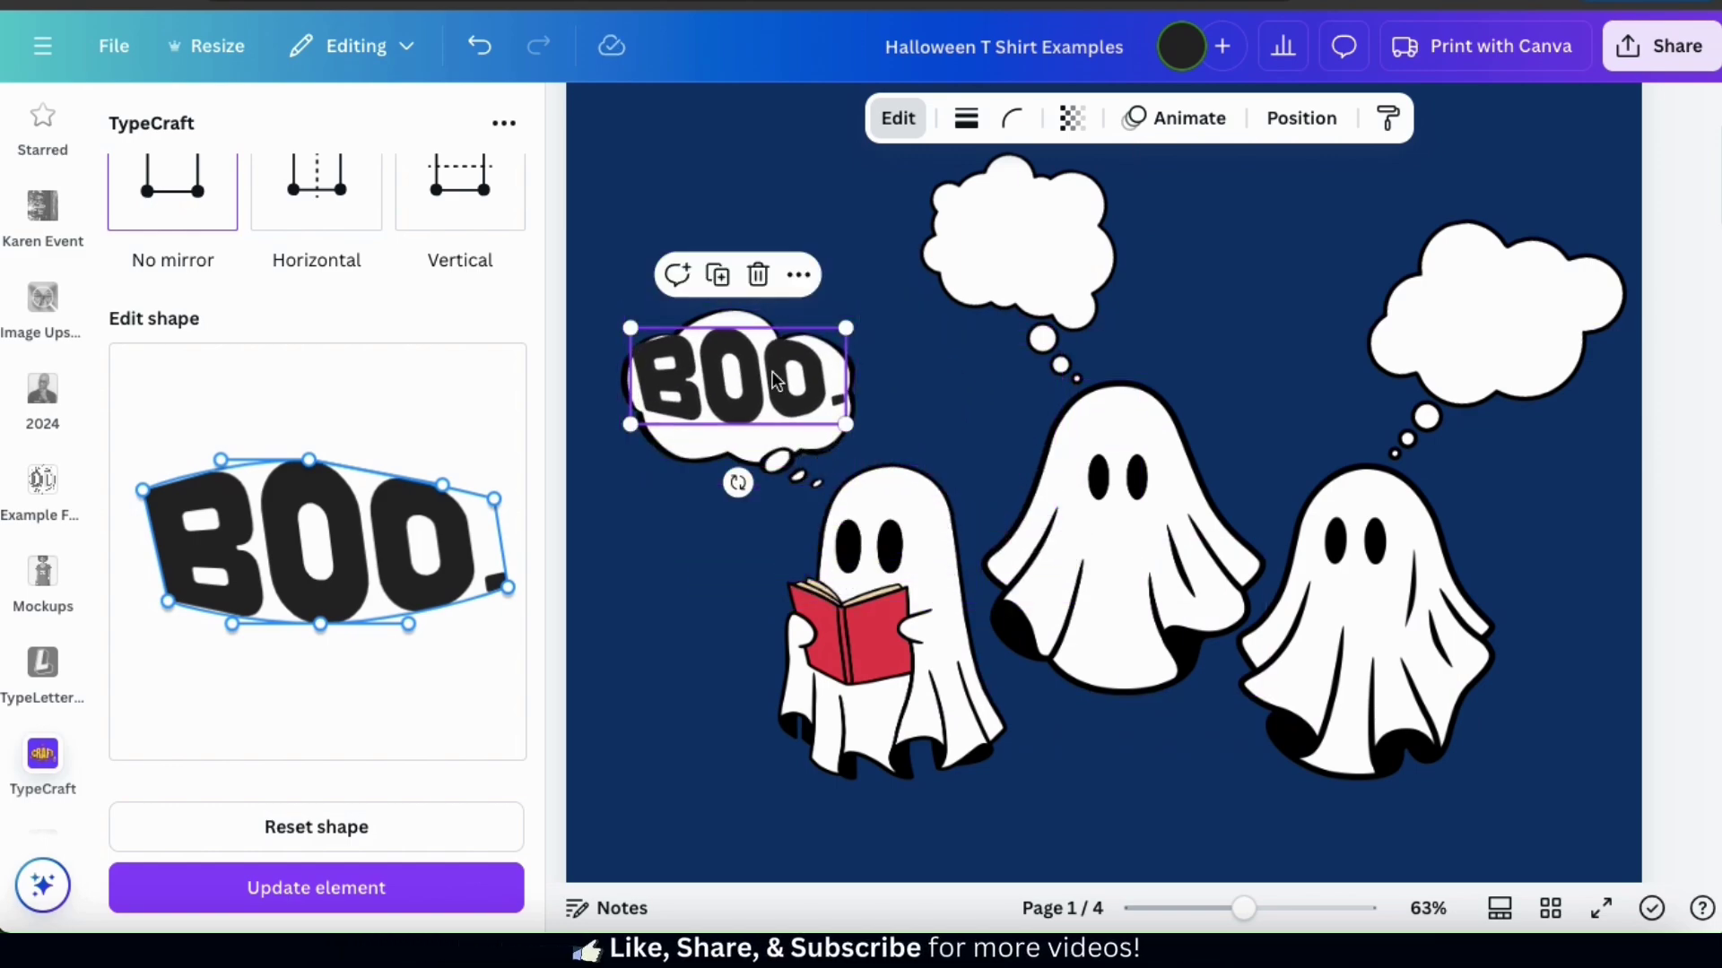
{"action": "left_click_drag", "start_coordinate": [768, 369], "coordinate": [778, 385]}
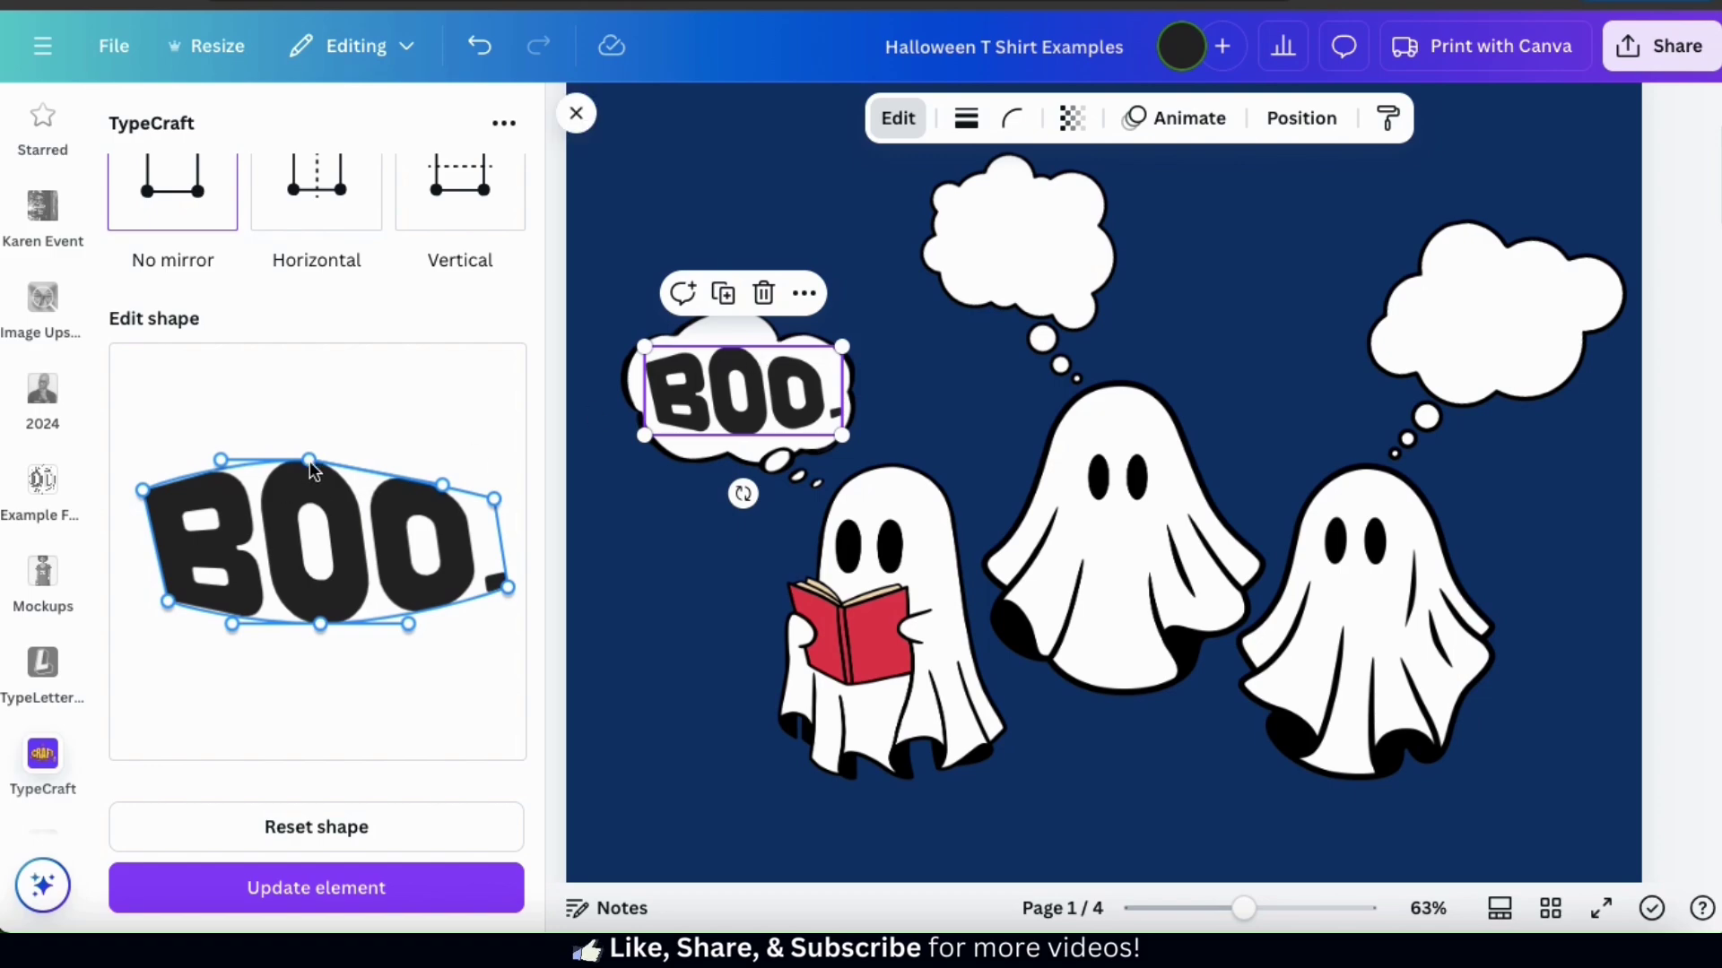
Step: Stretch BOO.'s middle O taller, bulge its bottom, update it in Canva, then fine-tune the lower curve
{"action": "left_click_drag", "start_coordinate": [309, 461], "coordinate": [310, 427]}
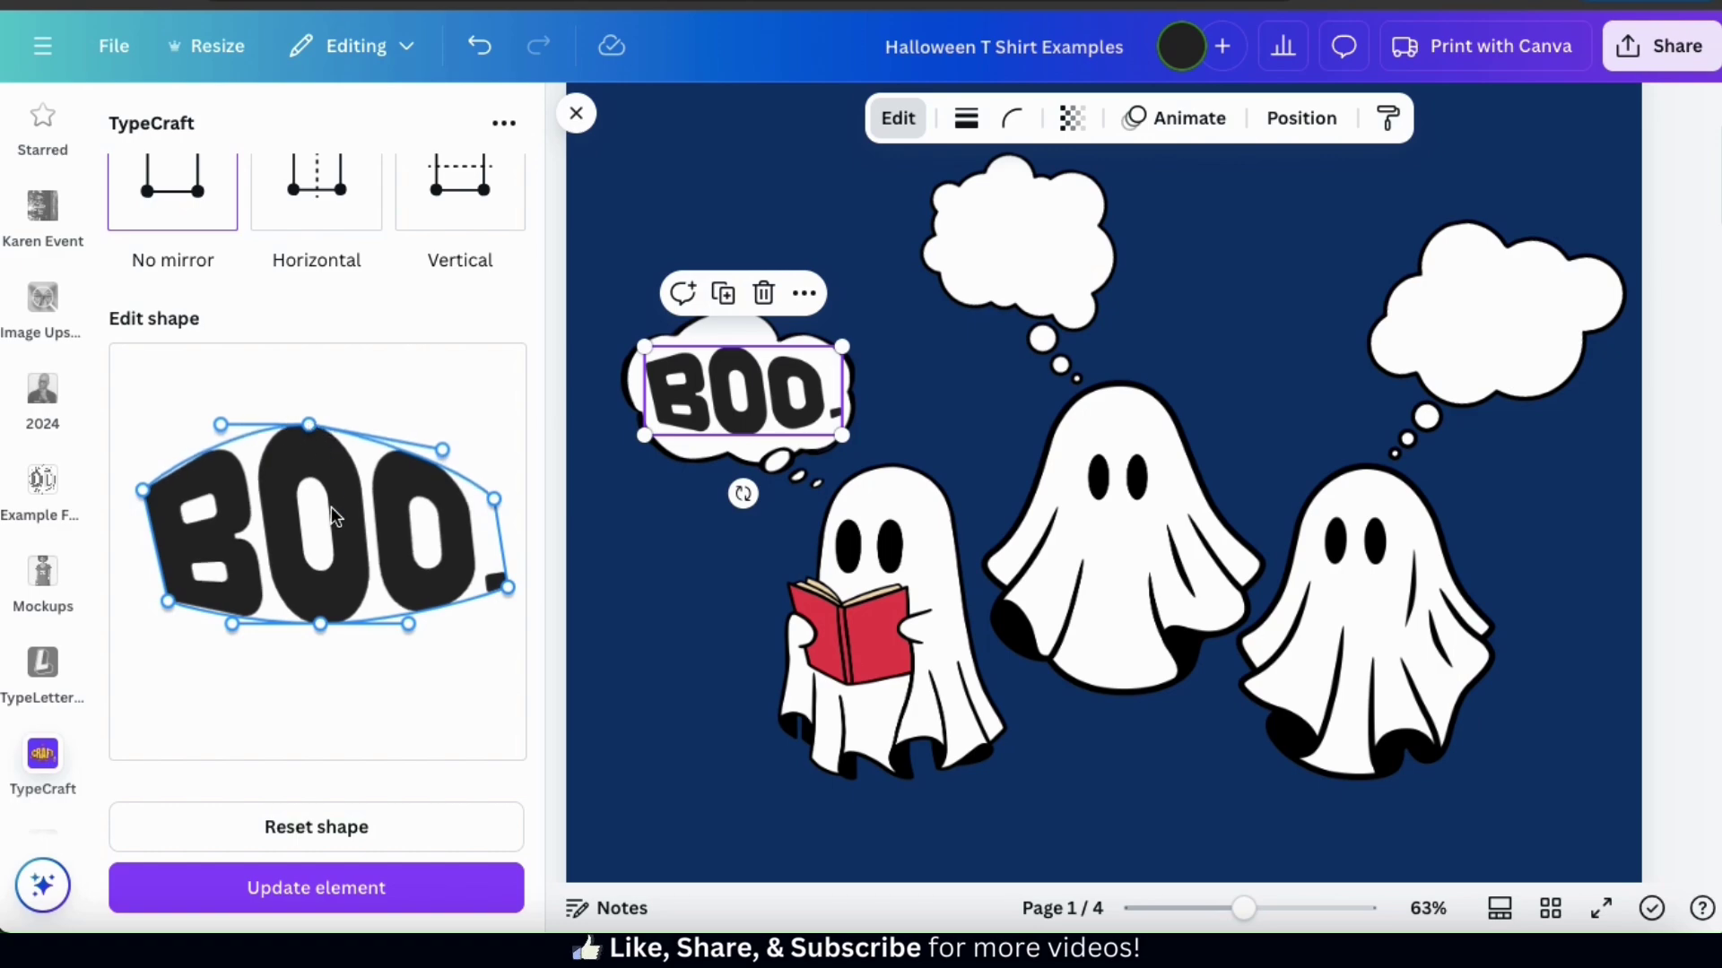
{"action": "left_click_drag", "start_coordinate": [320, 625], "coordinate": [325, 658]}
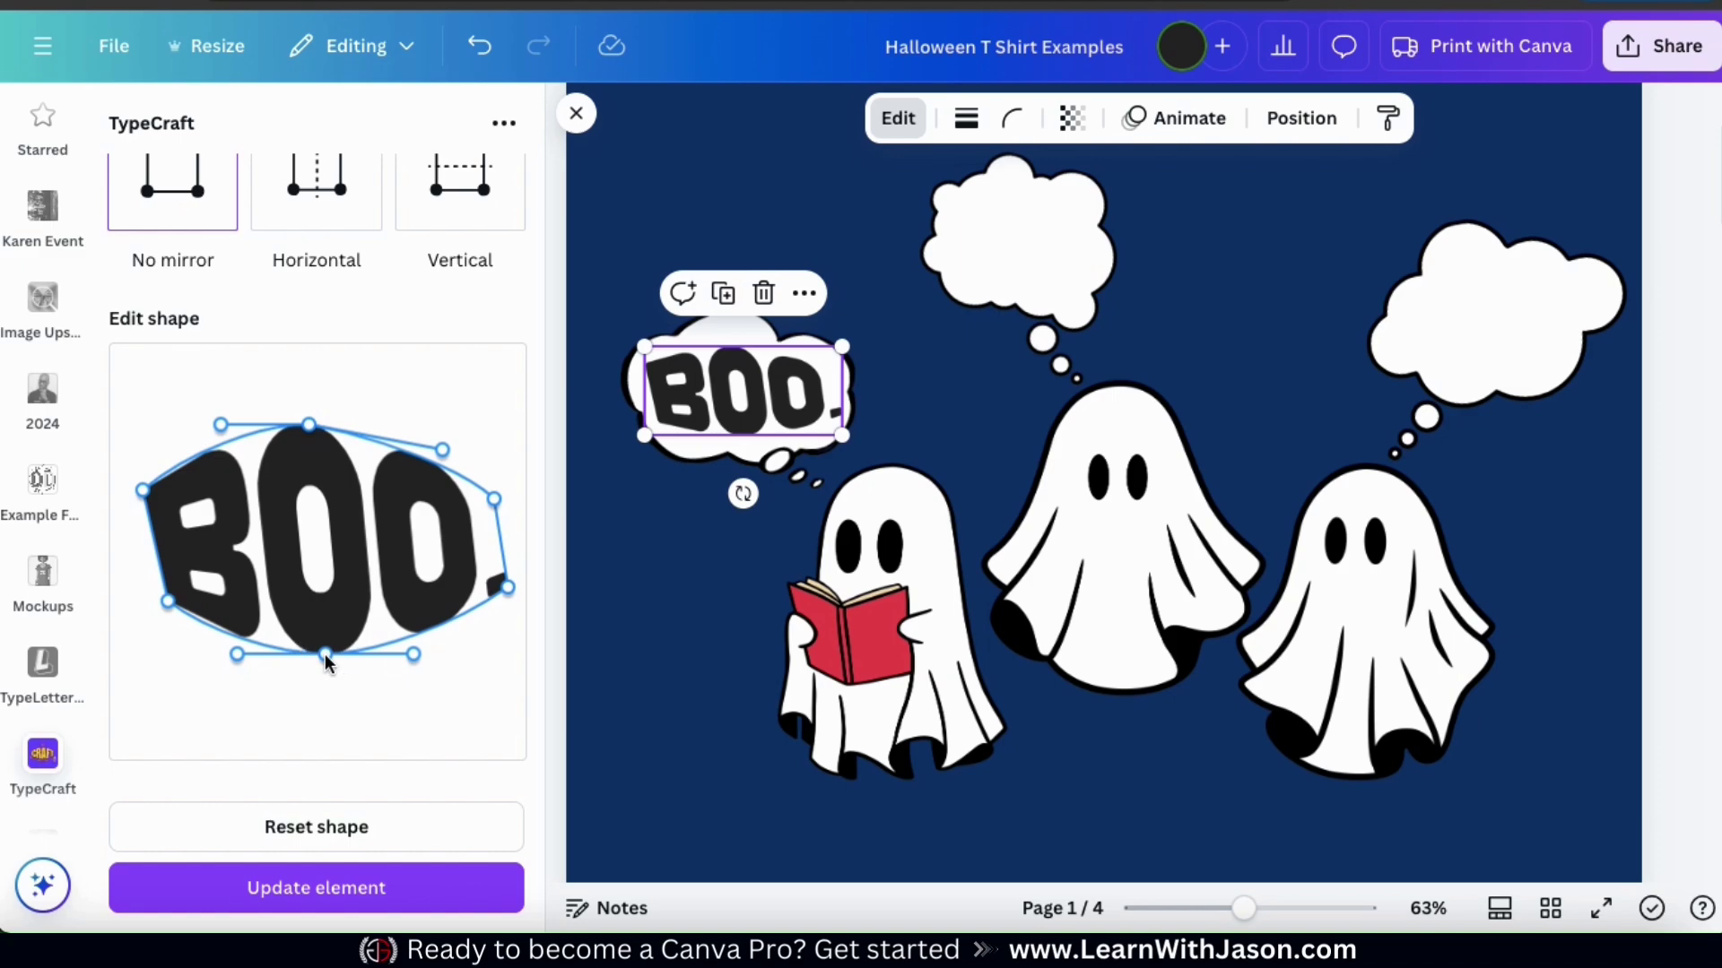
{"action": "left_click", "coordinate": [333, 908]}
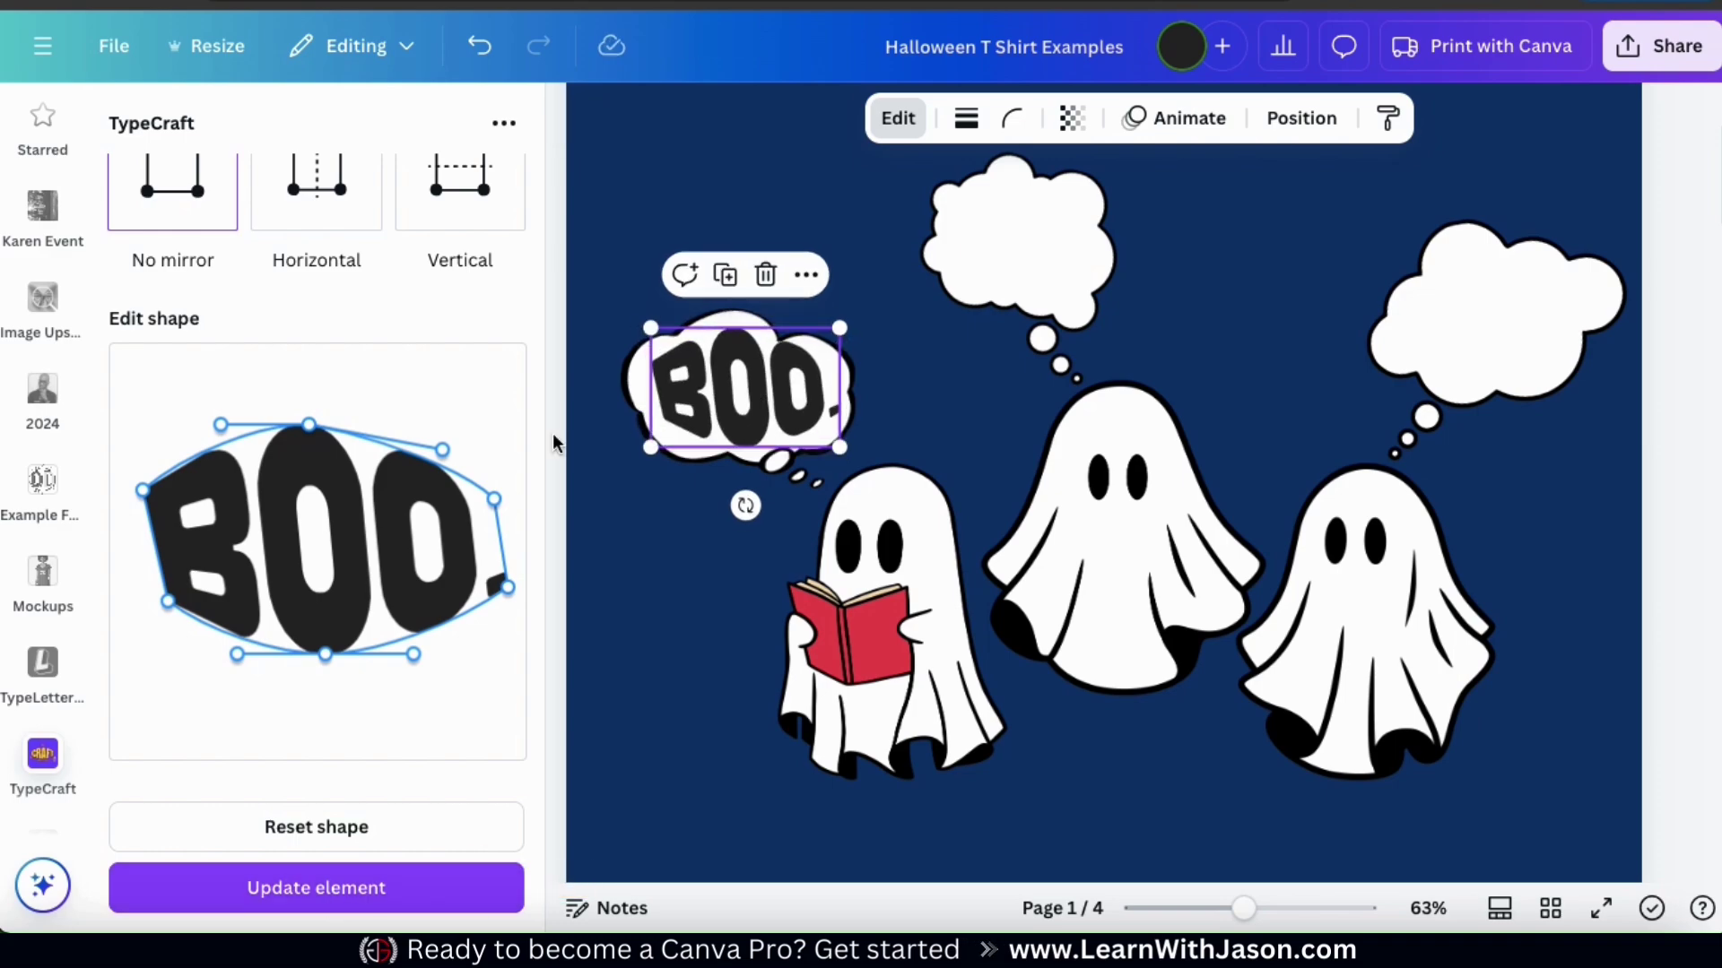
{"action": "left_click_drag", "start_coordinate": [443, 449], "coordinate": [439, 469]}
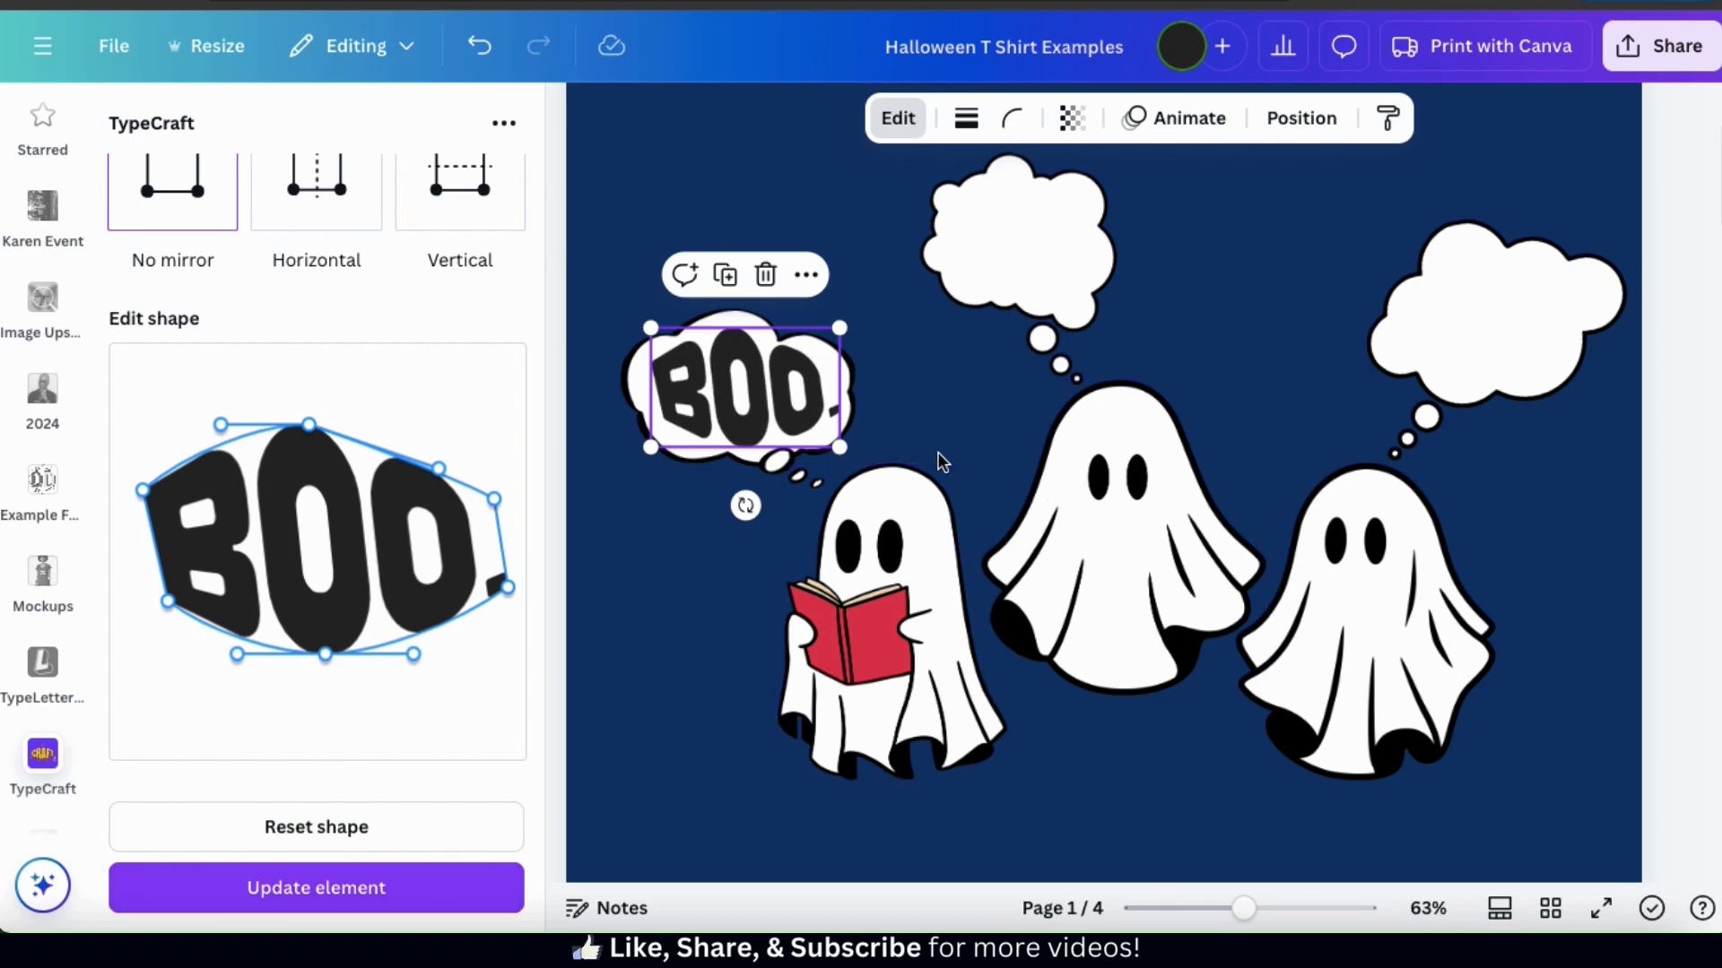
Step: Start new lettering in TypeCraft, replacing the existing text and checking the font list
{"action": "left_click", "coordinate": [929, 421]}
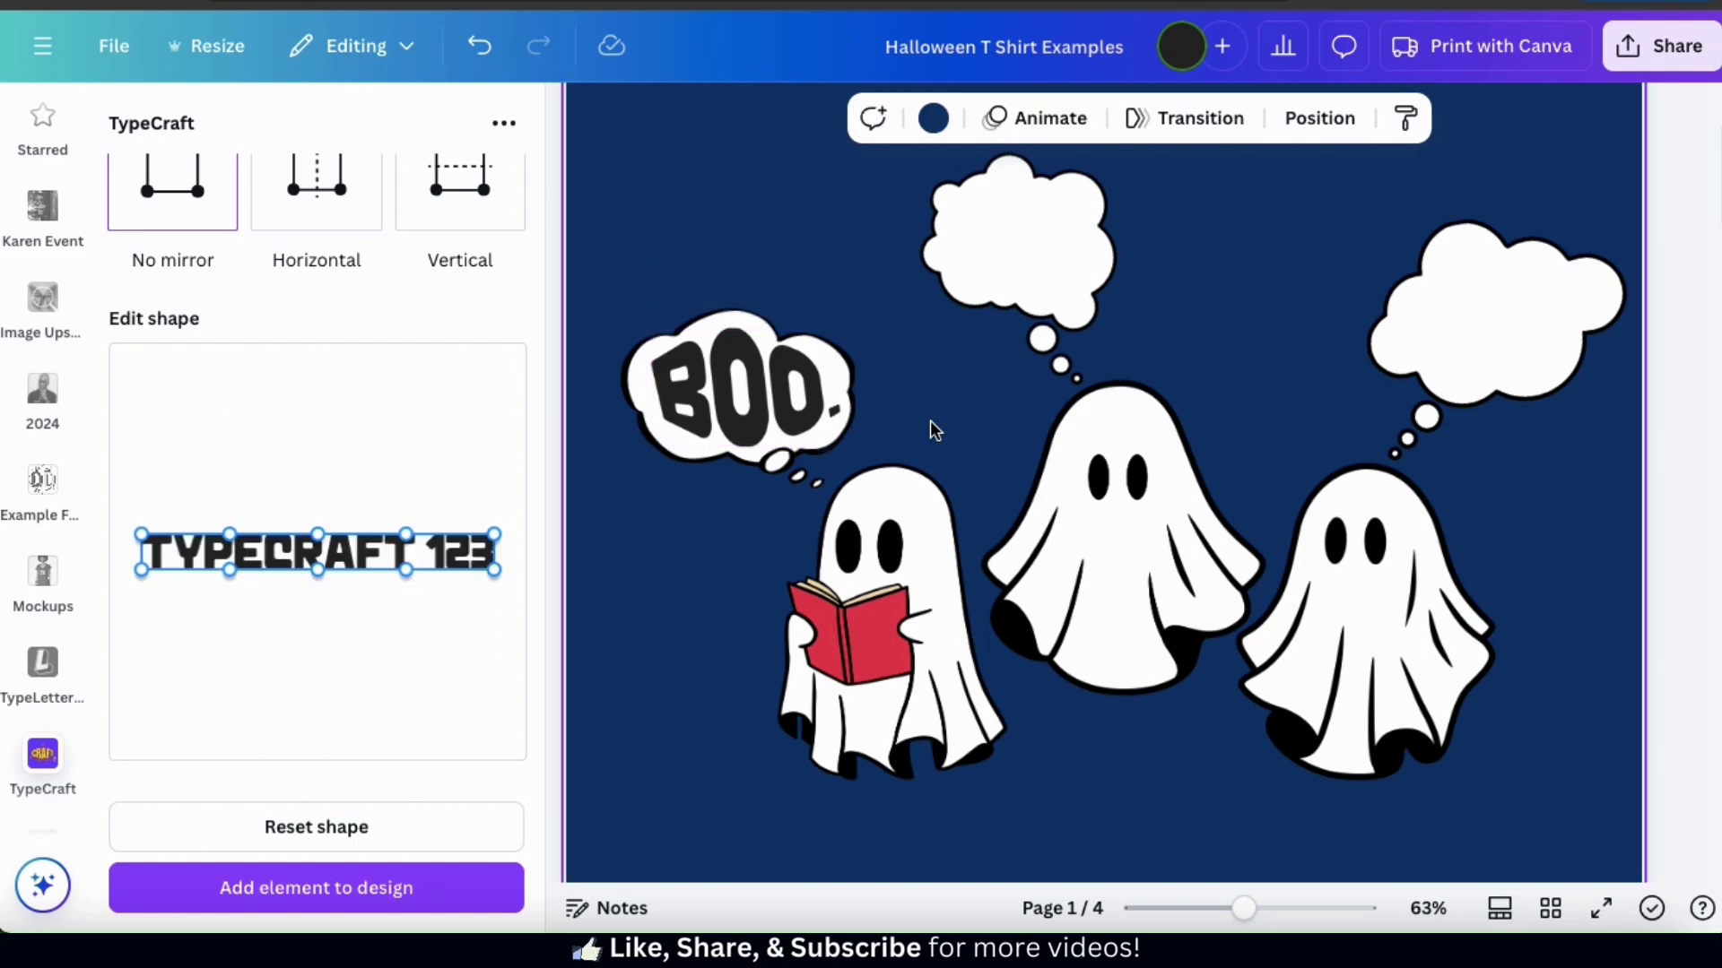
{"action": "scroll", "coordinate": [417, 499], "scroll_direction": "up", "scroll_amount": 7}
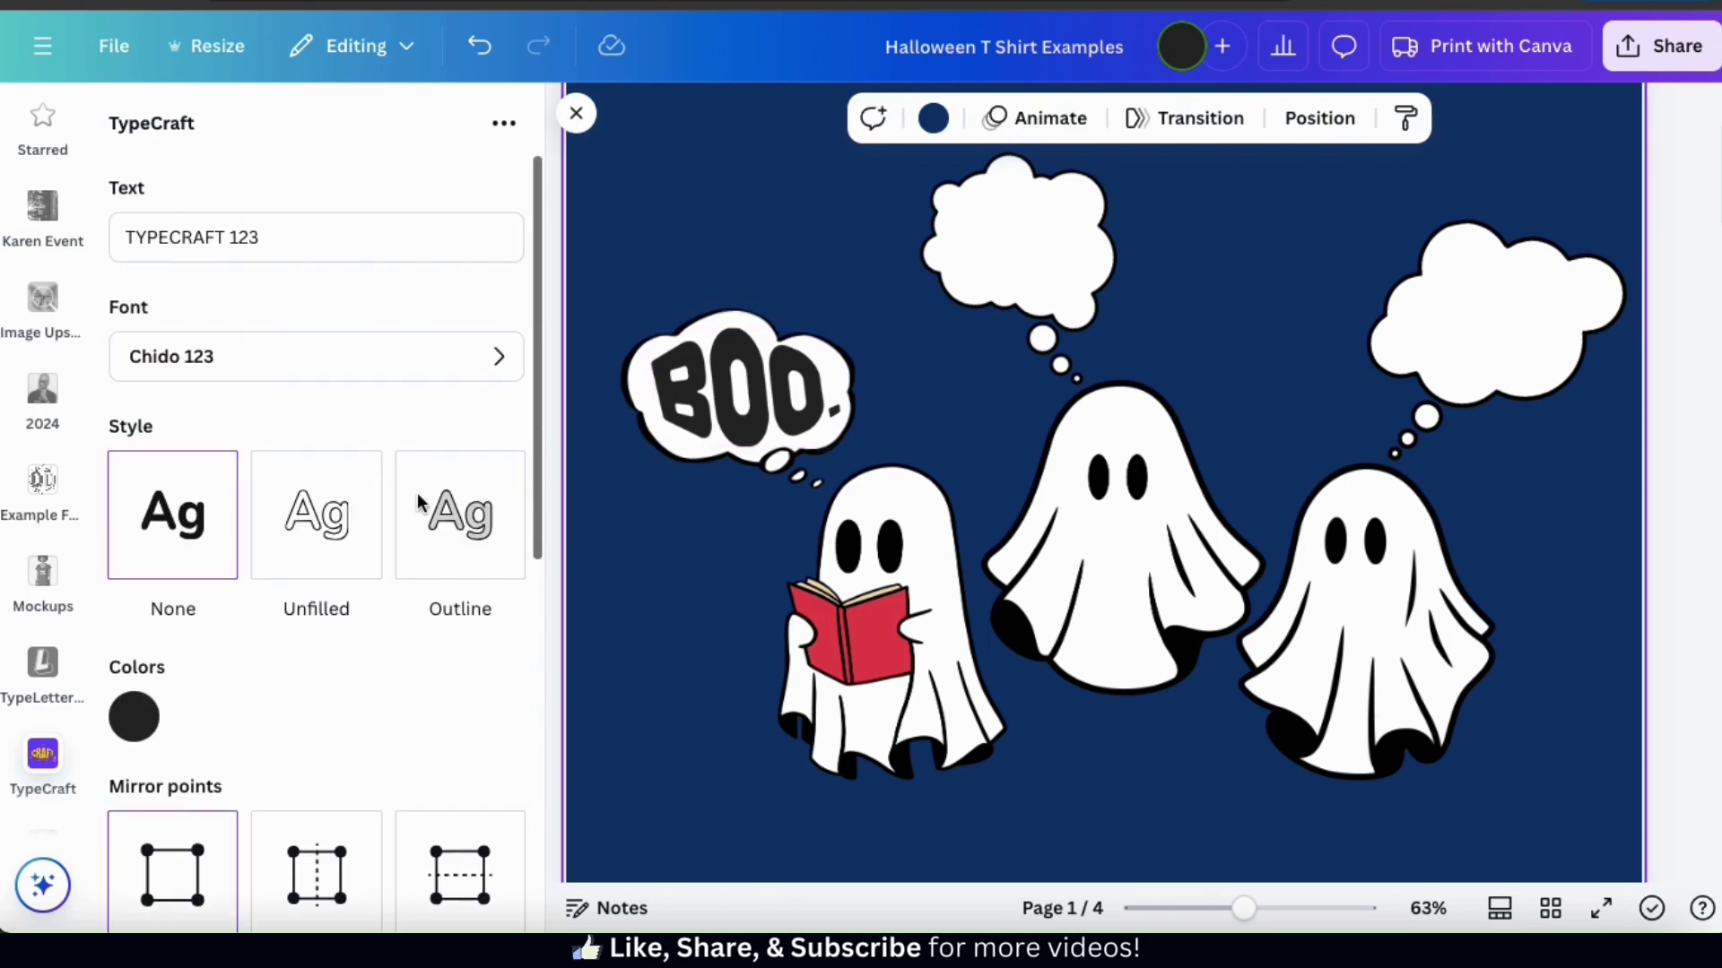
{"action": "left_click", "coordinate": [257, 240]}
{"action": "key", "text": "ctrl+a"}
{"action": "type", "text": "B"}
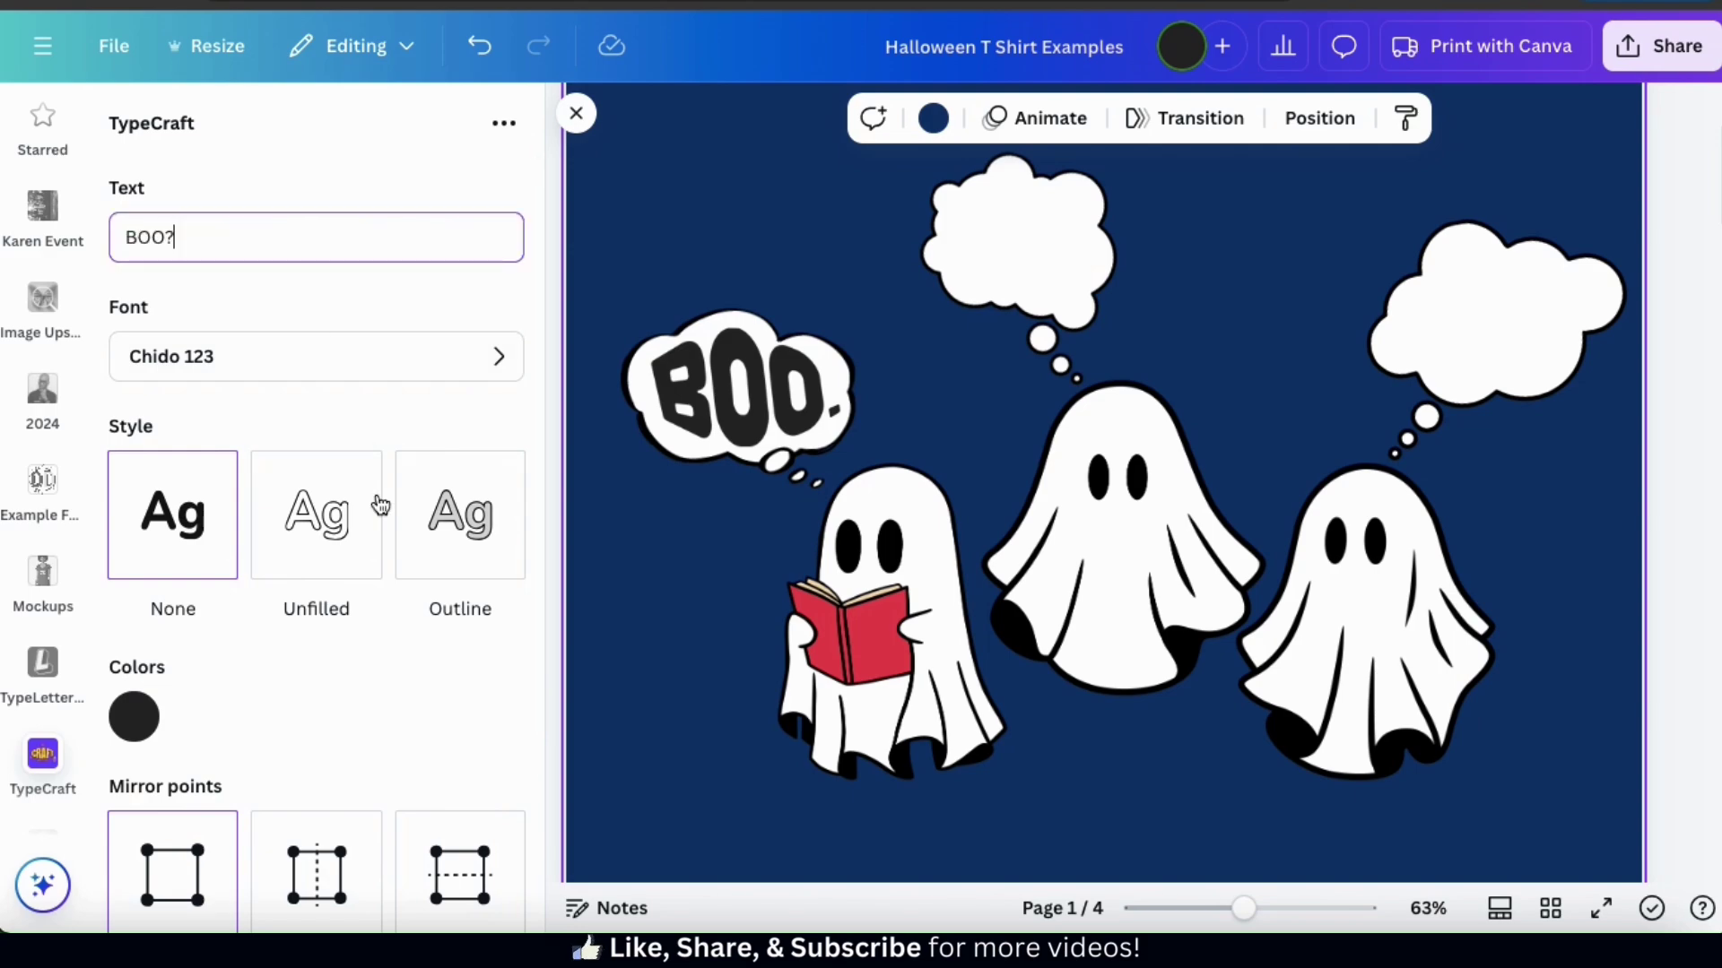
{"action": "left_click", "coordinate": [492, 359]}
{"action": "left_click", "coordinate": [130, 192]}
{"action": "scroll", "coordinate": [415, 569], "scroll_direction": "down", "scroll_amount": 6}
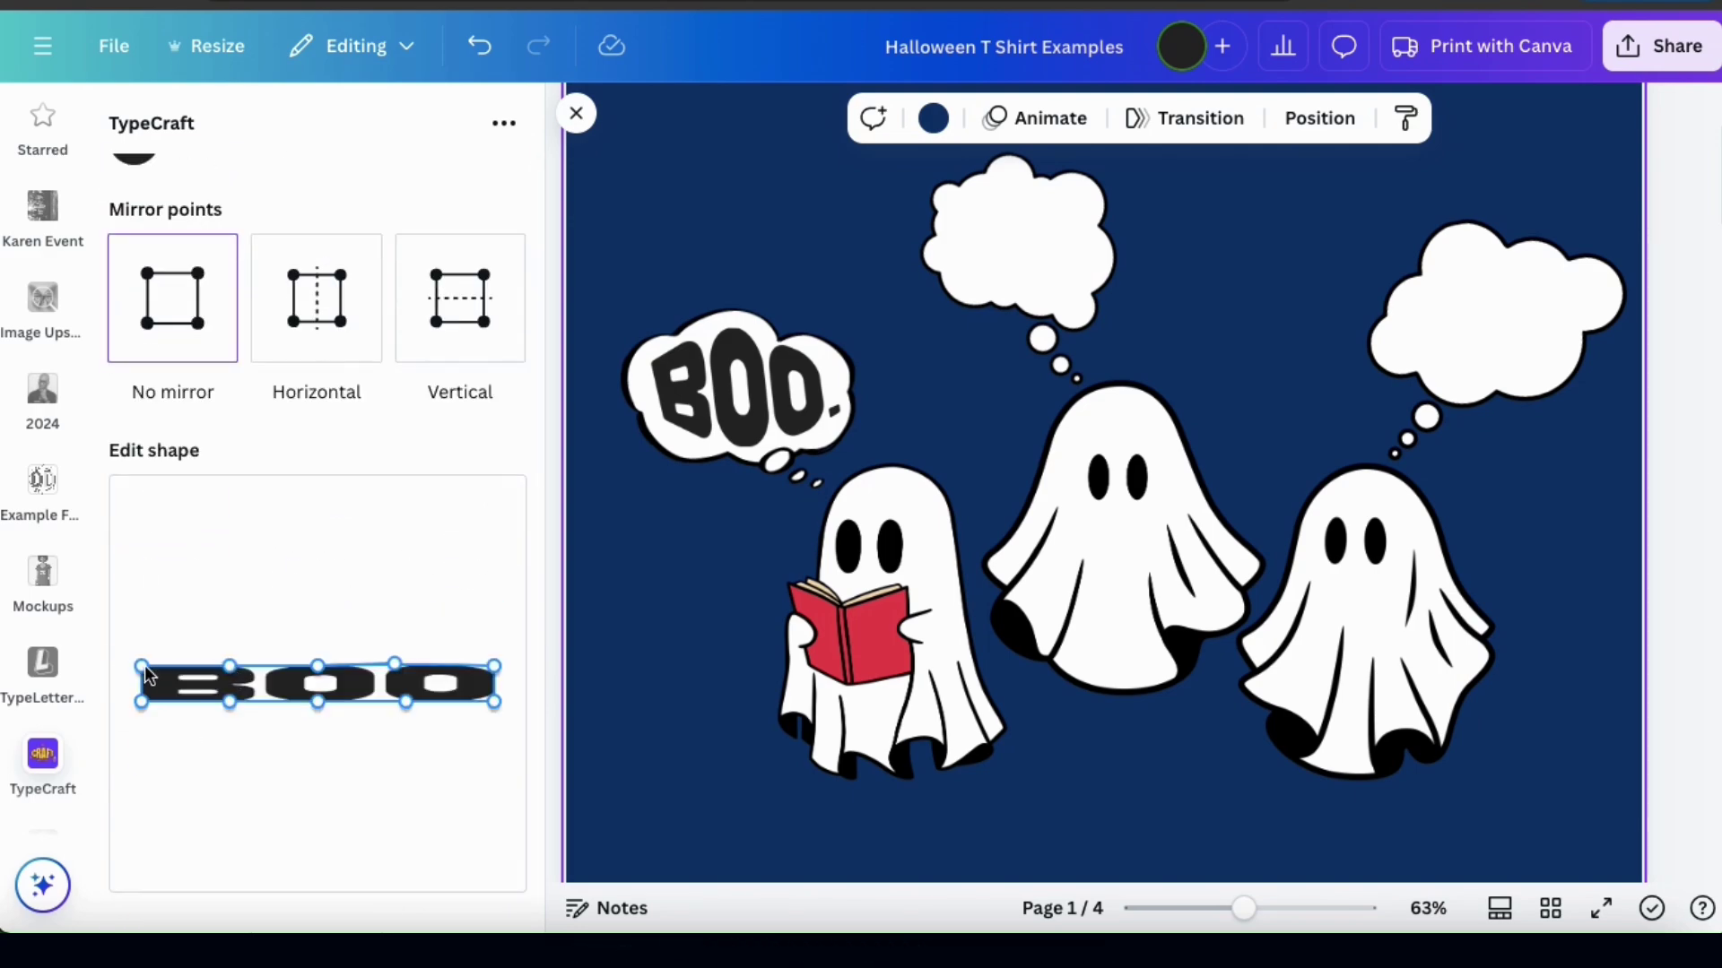
Step: Warp the new BOO lettering and fit it into the top middle thought cloud
{"action": "left_click_drag", "start_coordinate": [146, 674], "coordinate": [146, 569]}
{"action": "left_click_drag", "start_coordinate": [319, 666], "coordinate": [292, 512]}
{"action": "left_click_drag", "start_coordinate": [494, 666], "coordinate": [446, 573]}
{"action": "left_click_drag", "start_coordinate": [494, 702], "coordinate": [436, 775]}
{"action": "scroll", "coordinate": [453, 621], "scroll_direction": "down", "scroll_amount": 3}
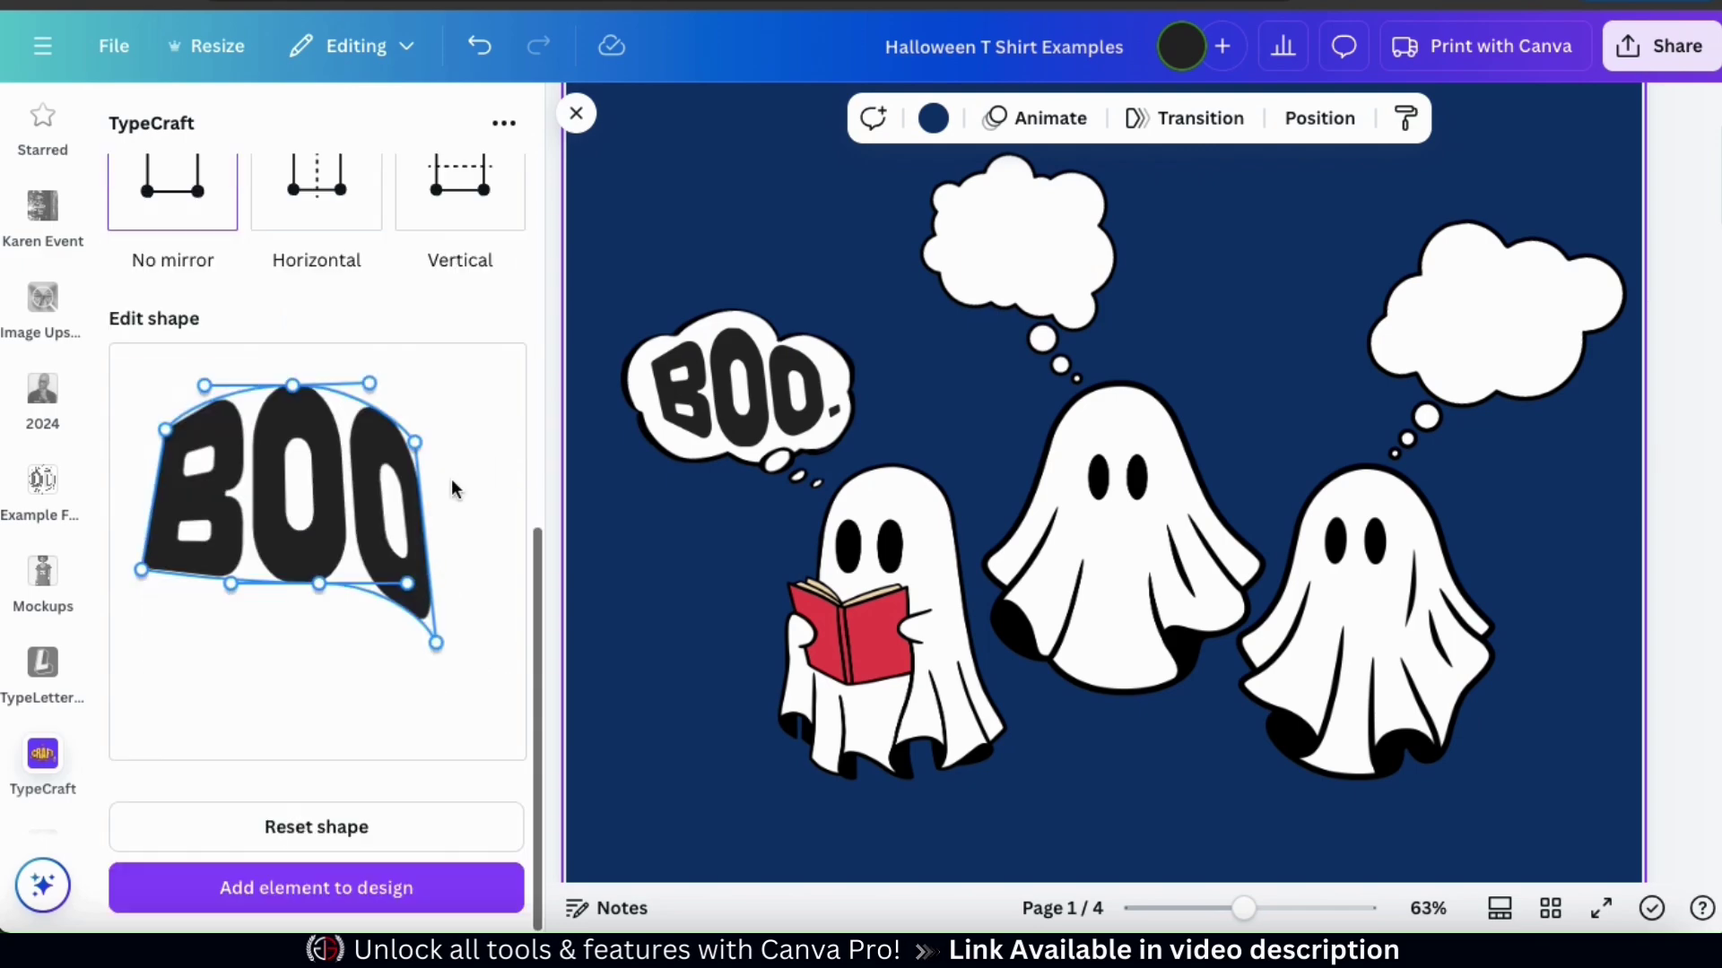
{"action": "left_click", "coordinate": [317, 887]}
{"action": "left_click_drag", "start_coordinate": [1058, 632], "coordinate": [1161, 327]}
{"action": "left_click_drag", "start_coordinate": [1326, 488], "coordinate": [1056, 303]}
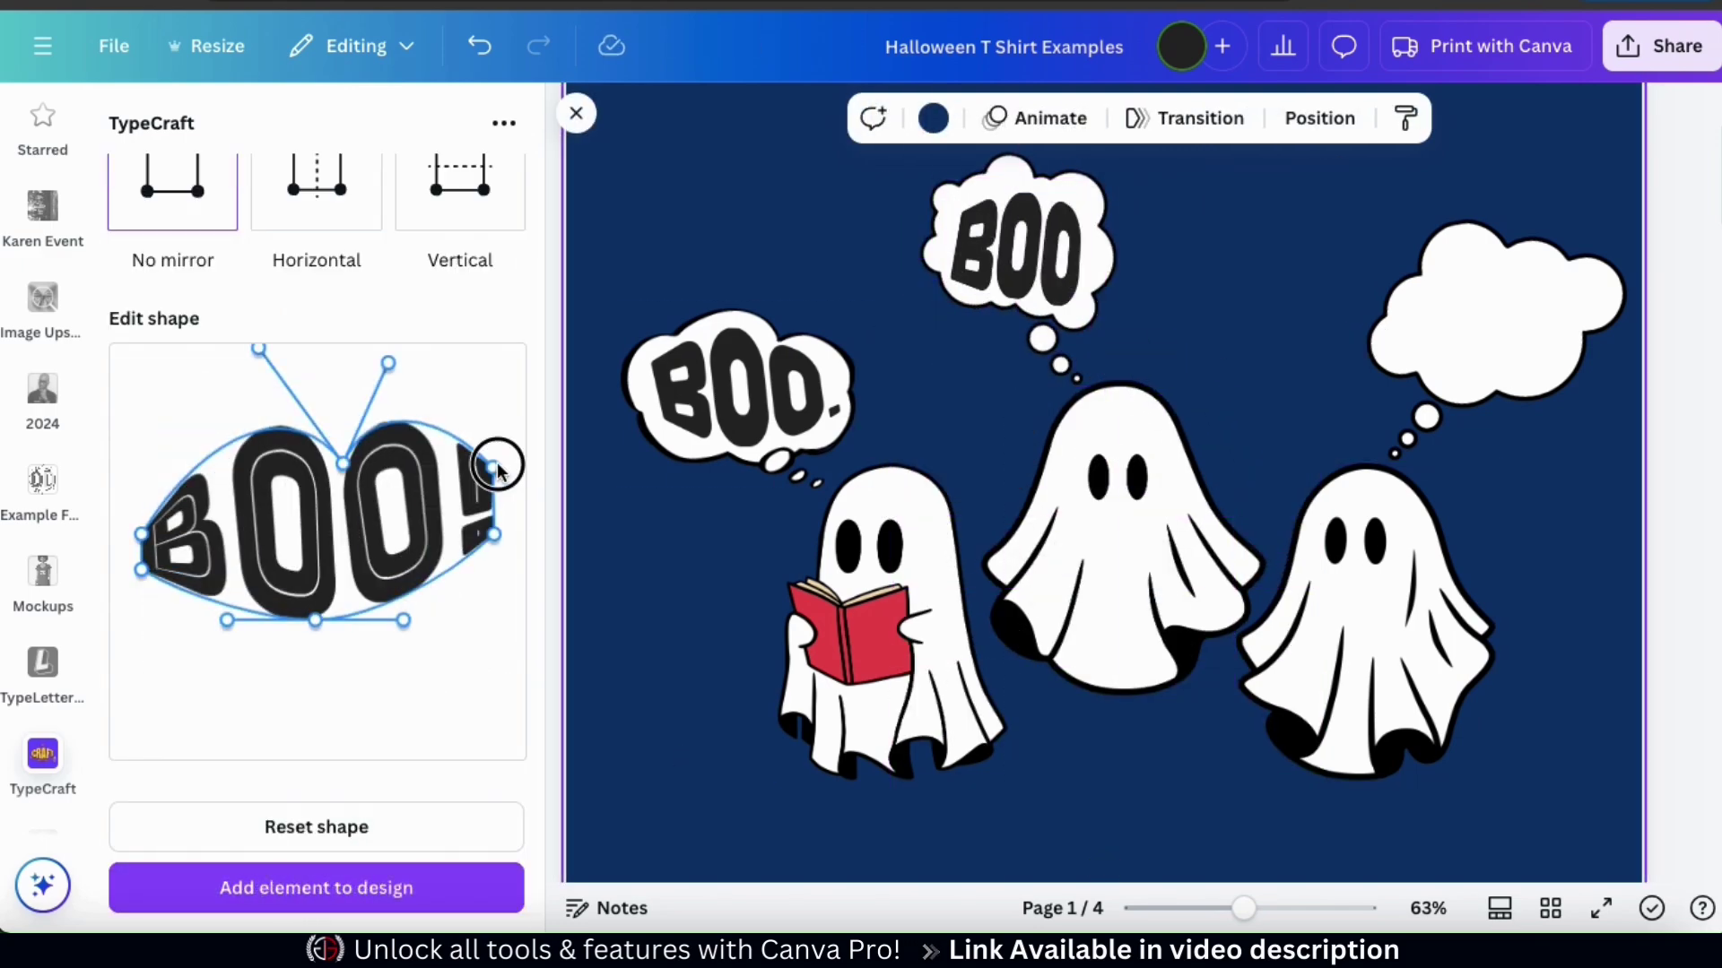
Step: Arch BOO!, size it into the right thought cloud, and lift its left edge before deselecting
{"action": "left_click_drag", "start_coordinate": [492, 466], "coordinate": [474, 470]}
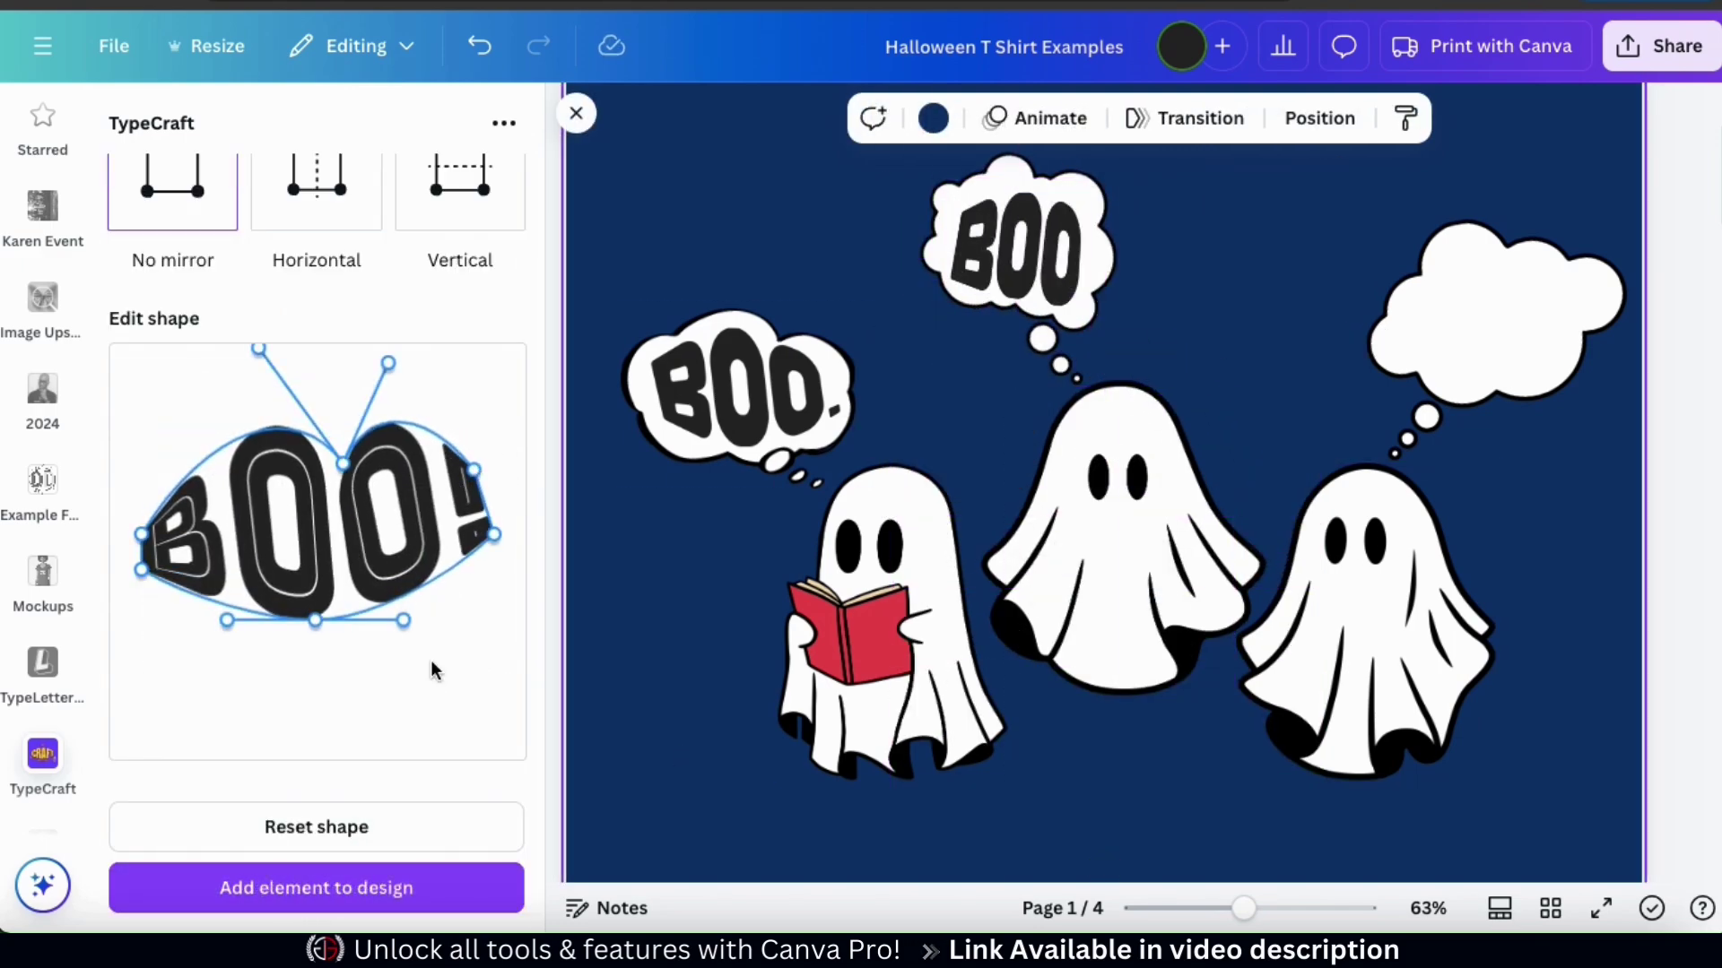
{"action": "left_click_drag", "start_coordinate": [350, 465], "coordinate": [340, 456]}
{"action": "left_click", "coordinate": [317, 886]}
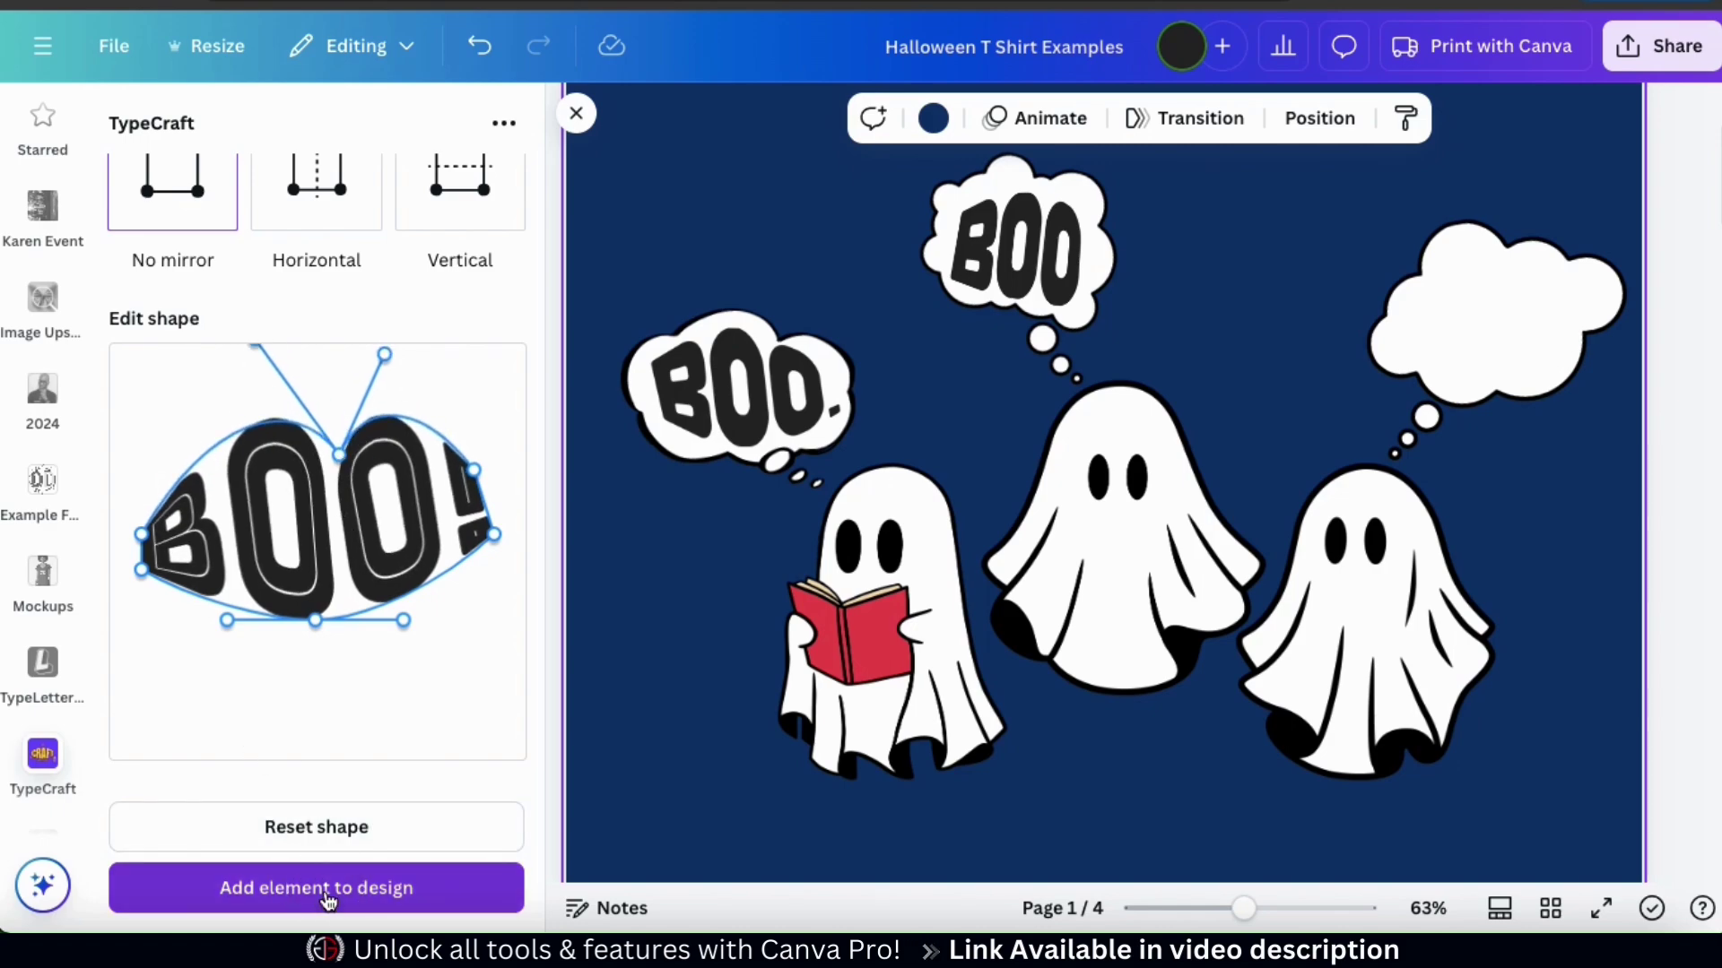
{"action": "left_click_drag", "start_coordinate": [1042, 659], "coordinate": [1299, 367]}
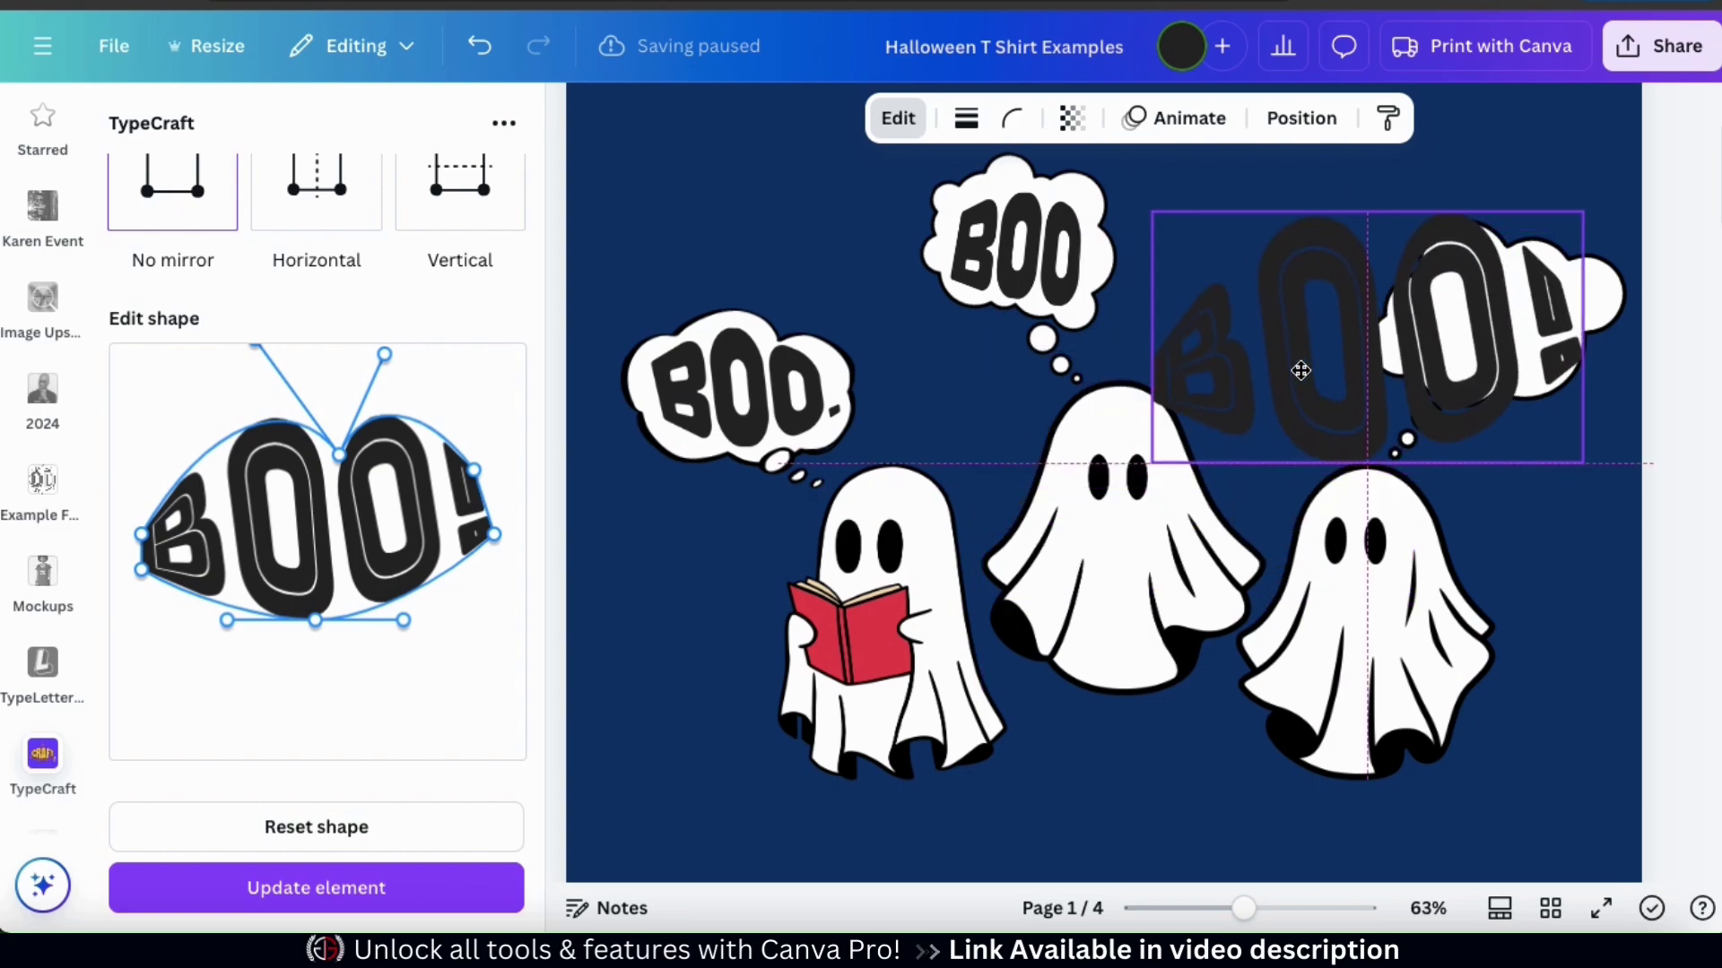
{"action": "left_click_drag", "start_coordinate": [1157, 215], "coordinate": [1485, 281]}
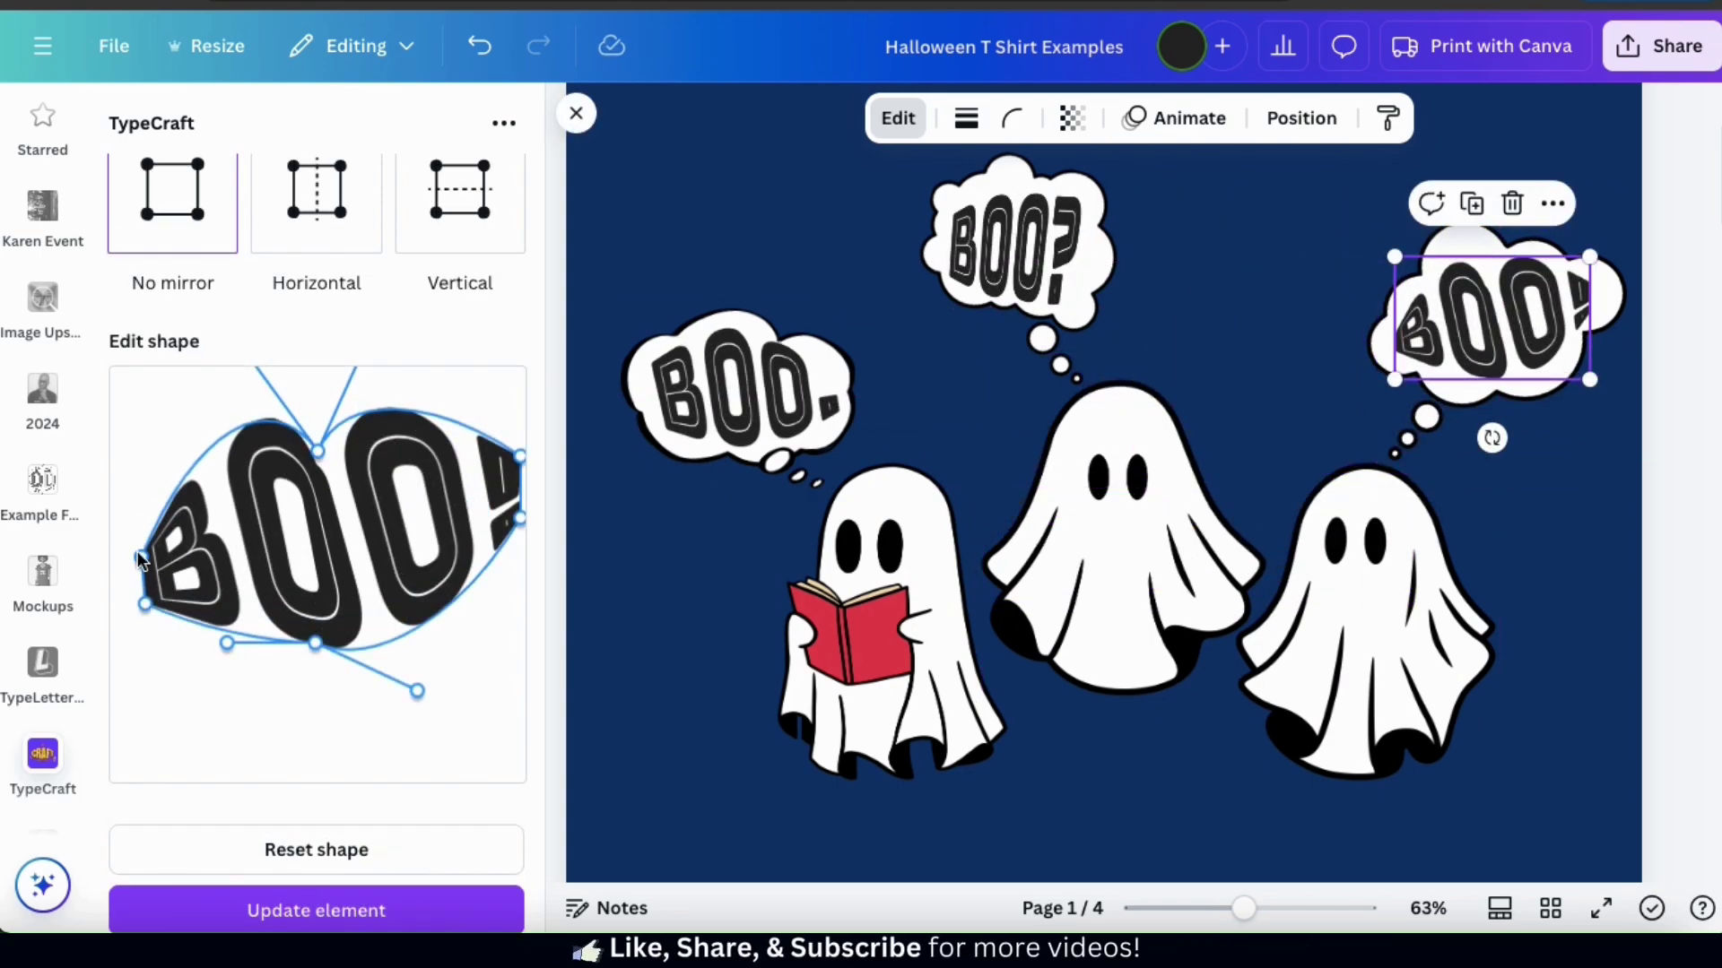
{"action": "left_click_drag", "start_coordinate": [144, 561], "coordinate": [143, 551]}
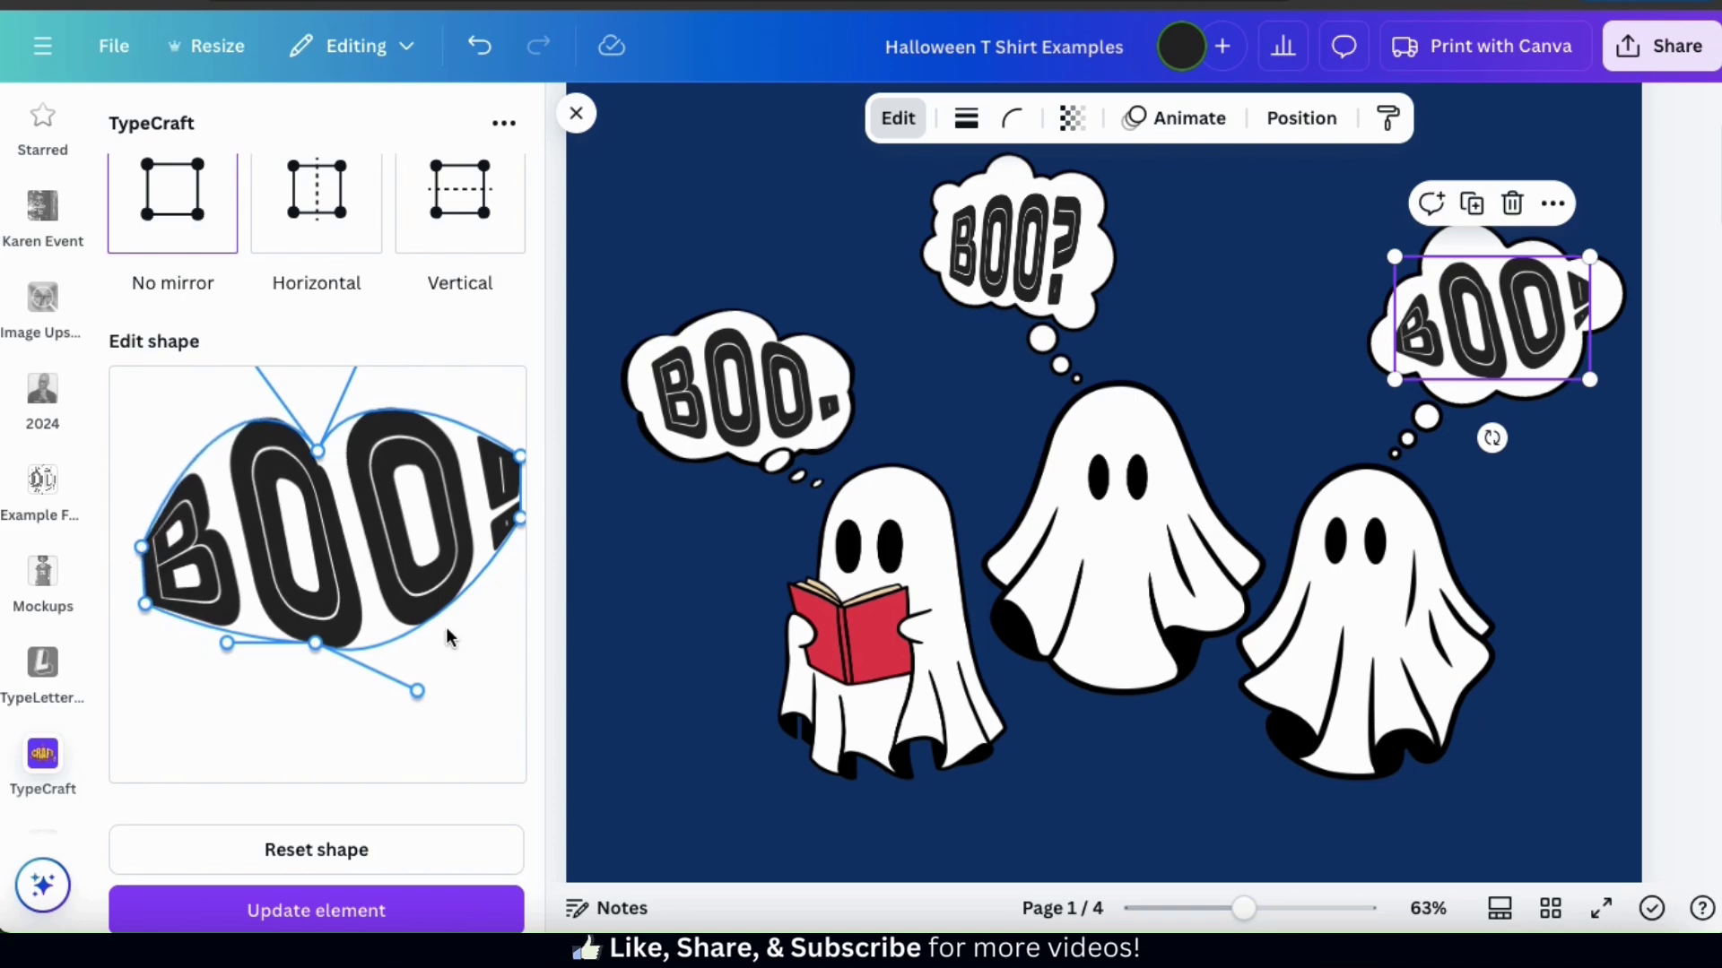
{"action": "left_click", "coordinate": [357, 909]}
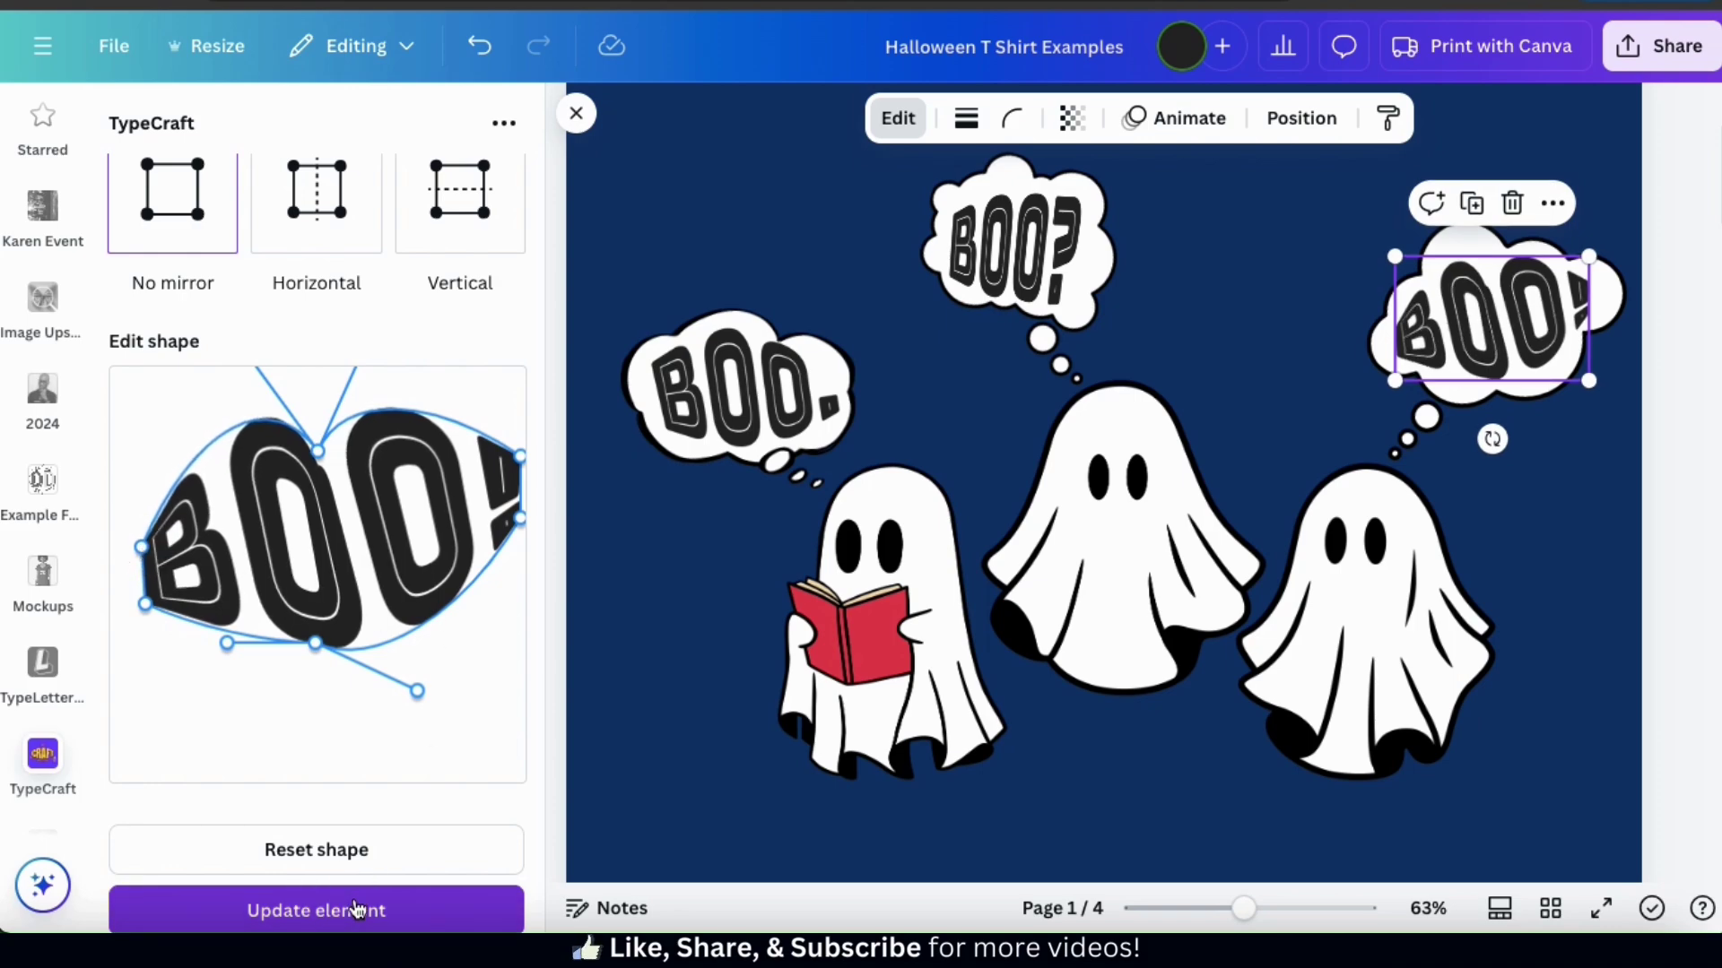
{"action": "left_click", "coordinate": [1632, 574]}
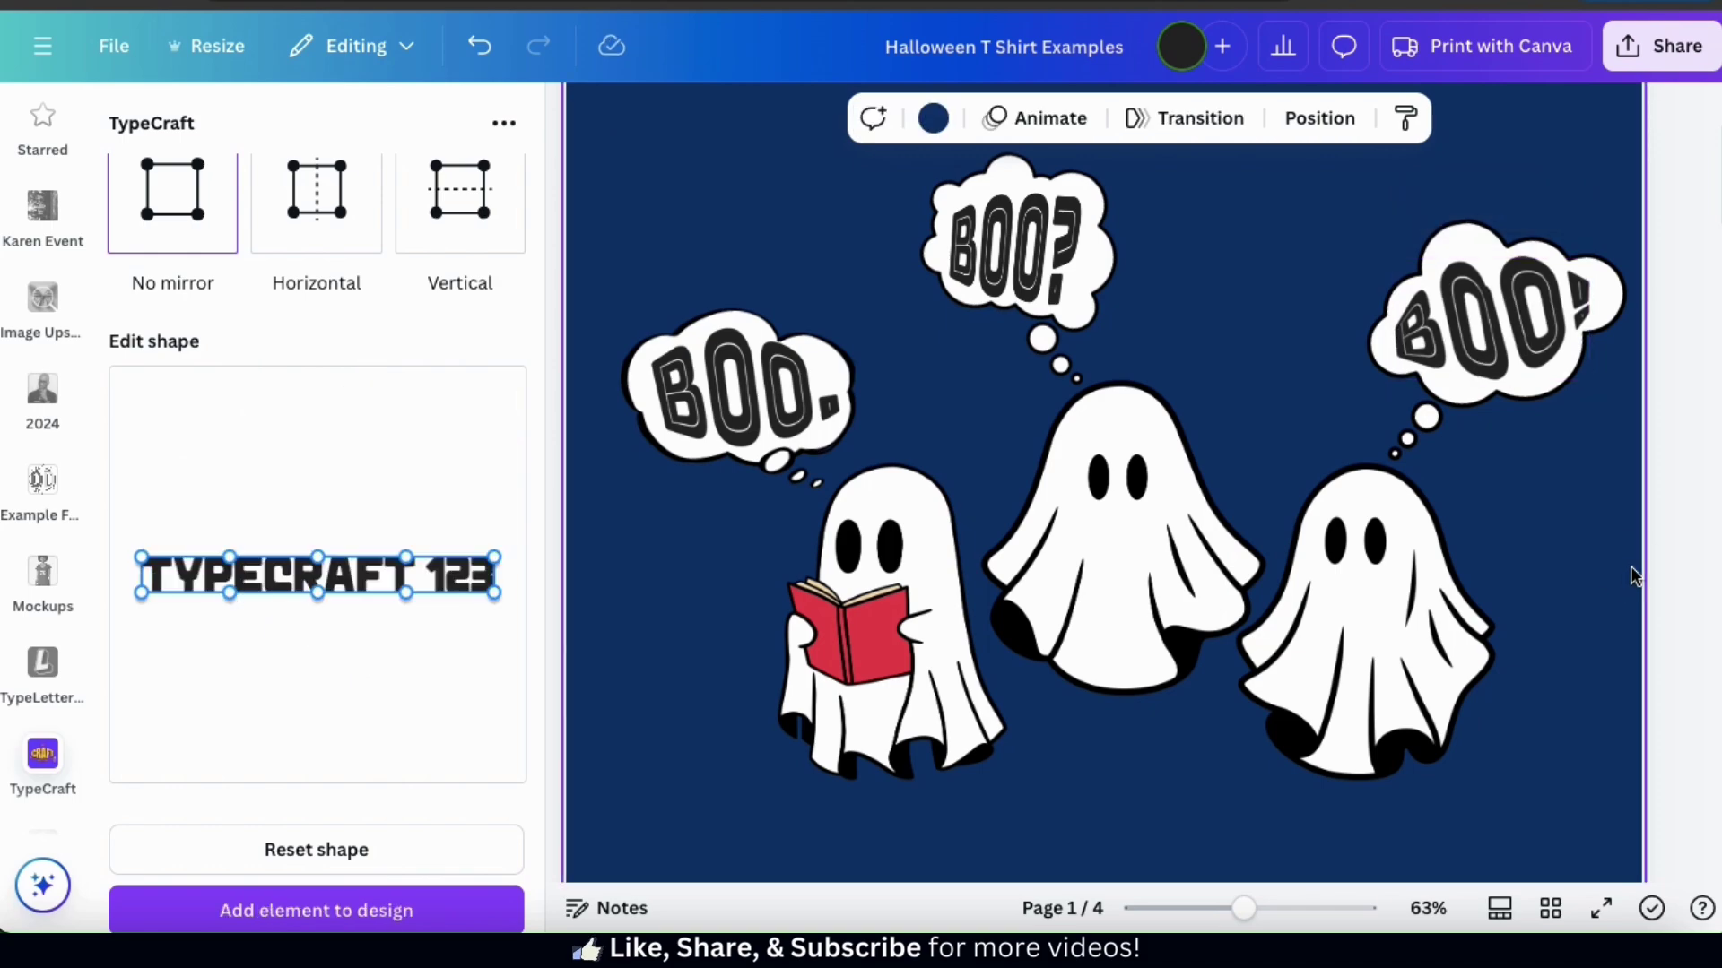
Step: Add a subheading reading 'HAUNTING PRACTICE.' and move it below the ghosts
{"action": "scroll", "coordinate": [515, 558], "scroll_direction": "up", "scroll_amount": 5}
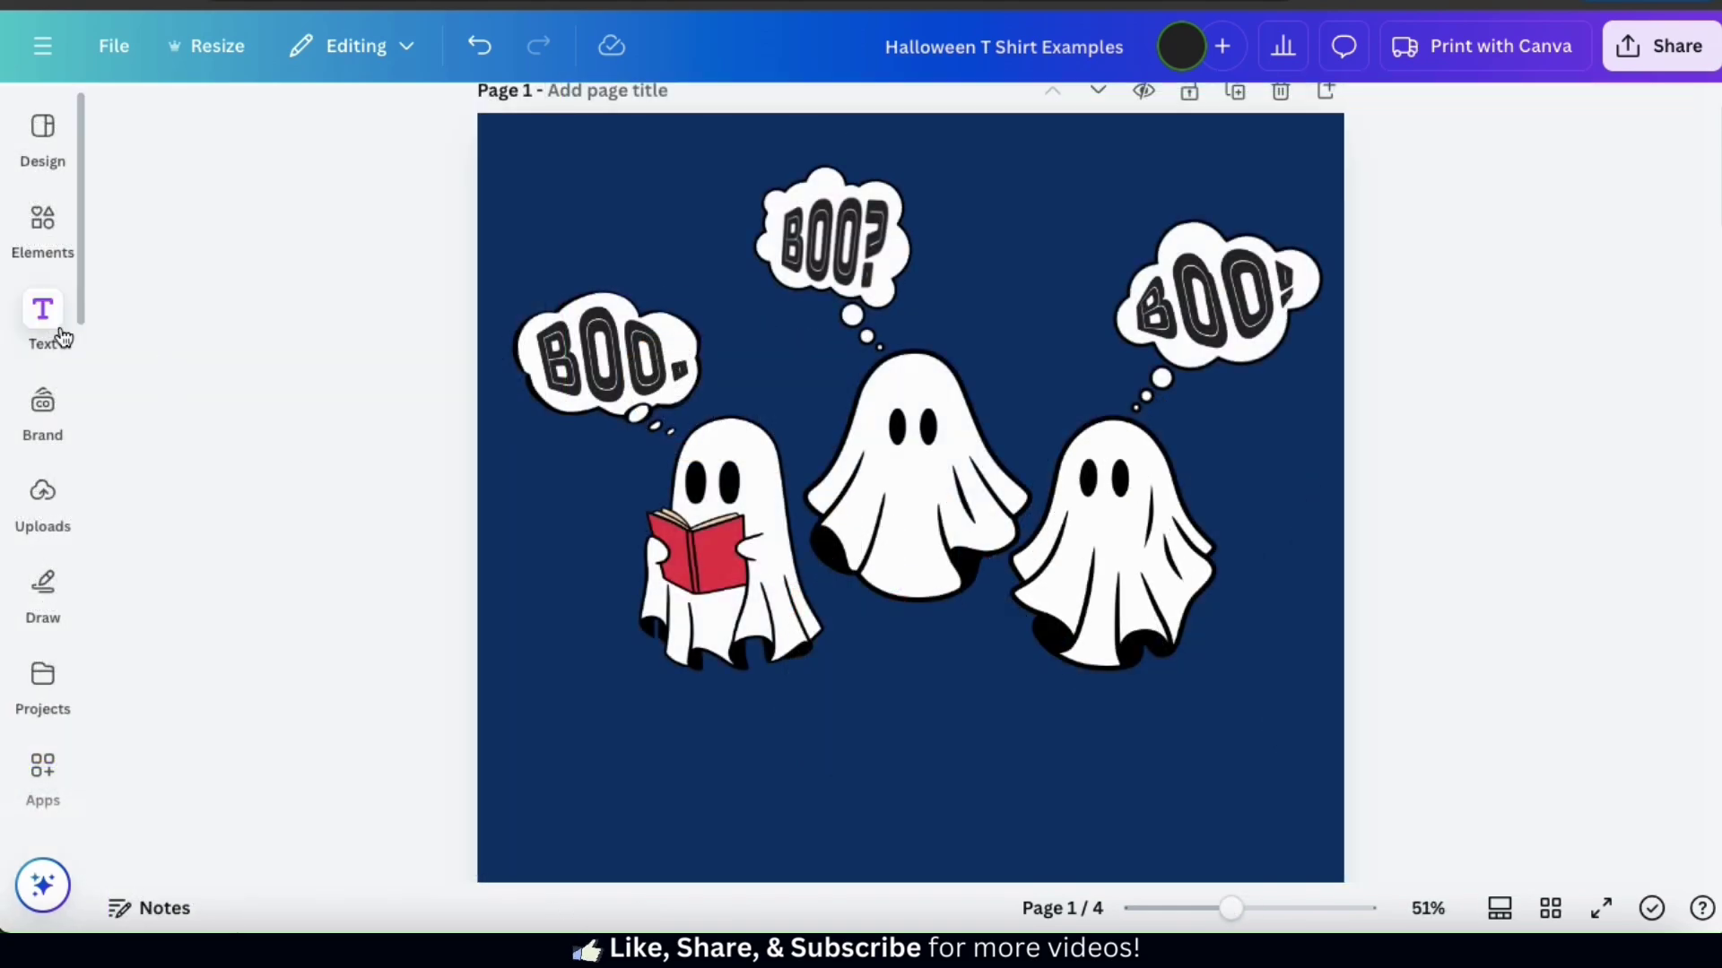
{"action": "left_click", "coordinate": [42, 314]}
{"action": "left_click", "coordinate": [276, 575]}
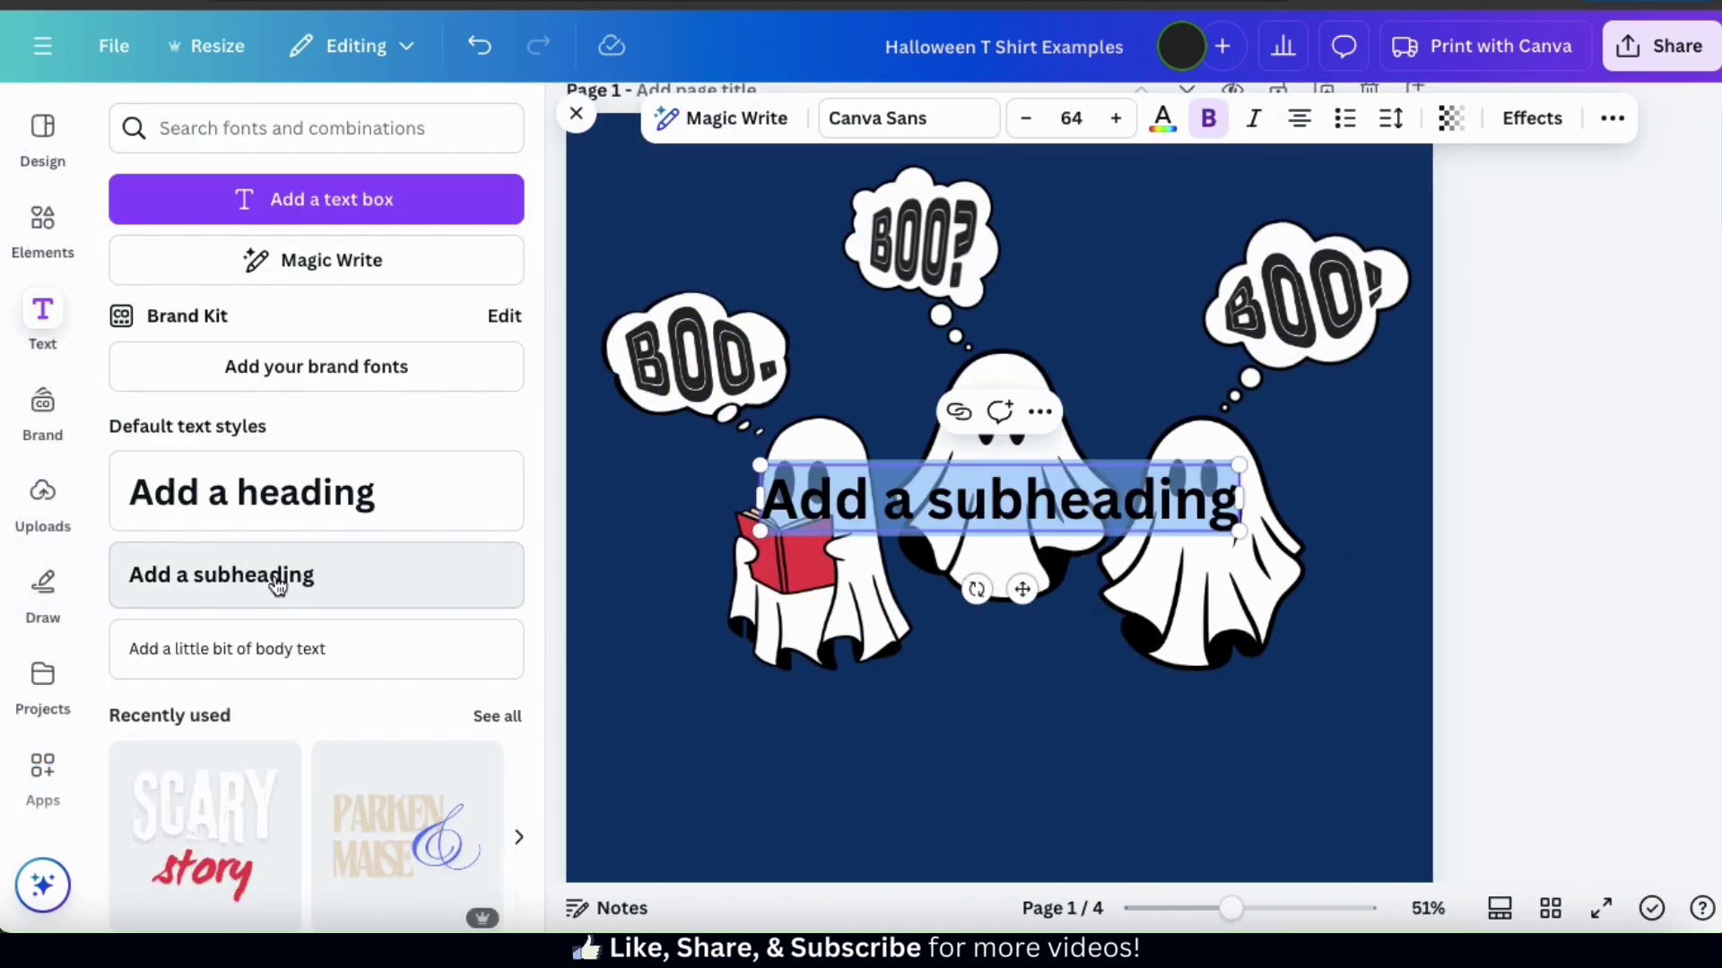
{"action": "type", "text": "HAUNTING PRACTICE."}
{"action": "left_click_drag", "start_coordinate": [1031, 619], "coordinate": [1048, 837]}
Step: Make the caption white with a black shadow at transparency 100
{"action": "left_click", "coordinate": [1162, 117]}
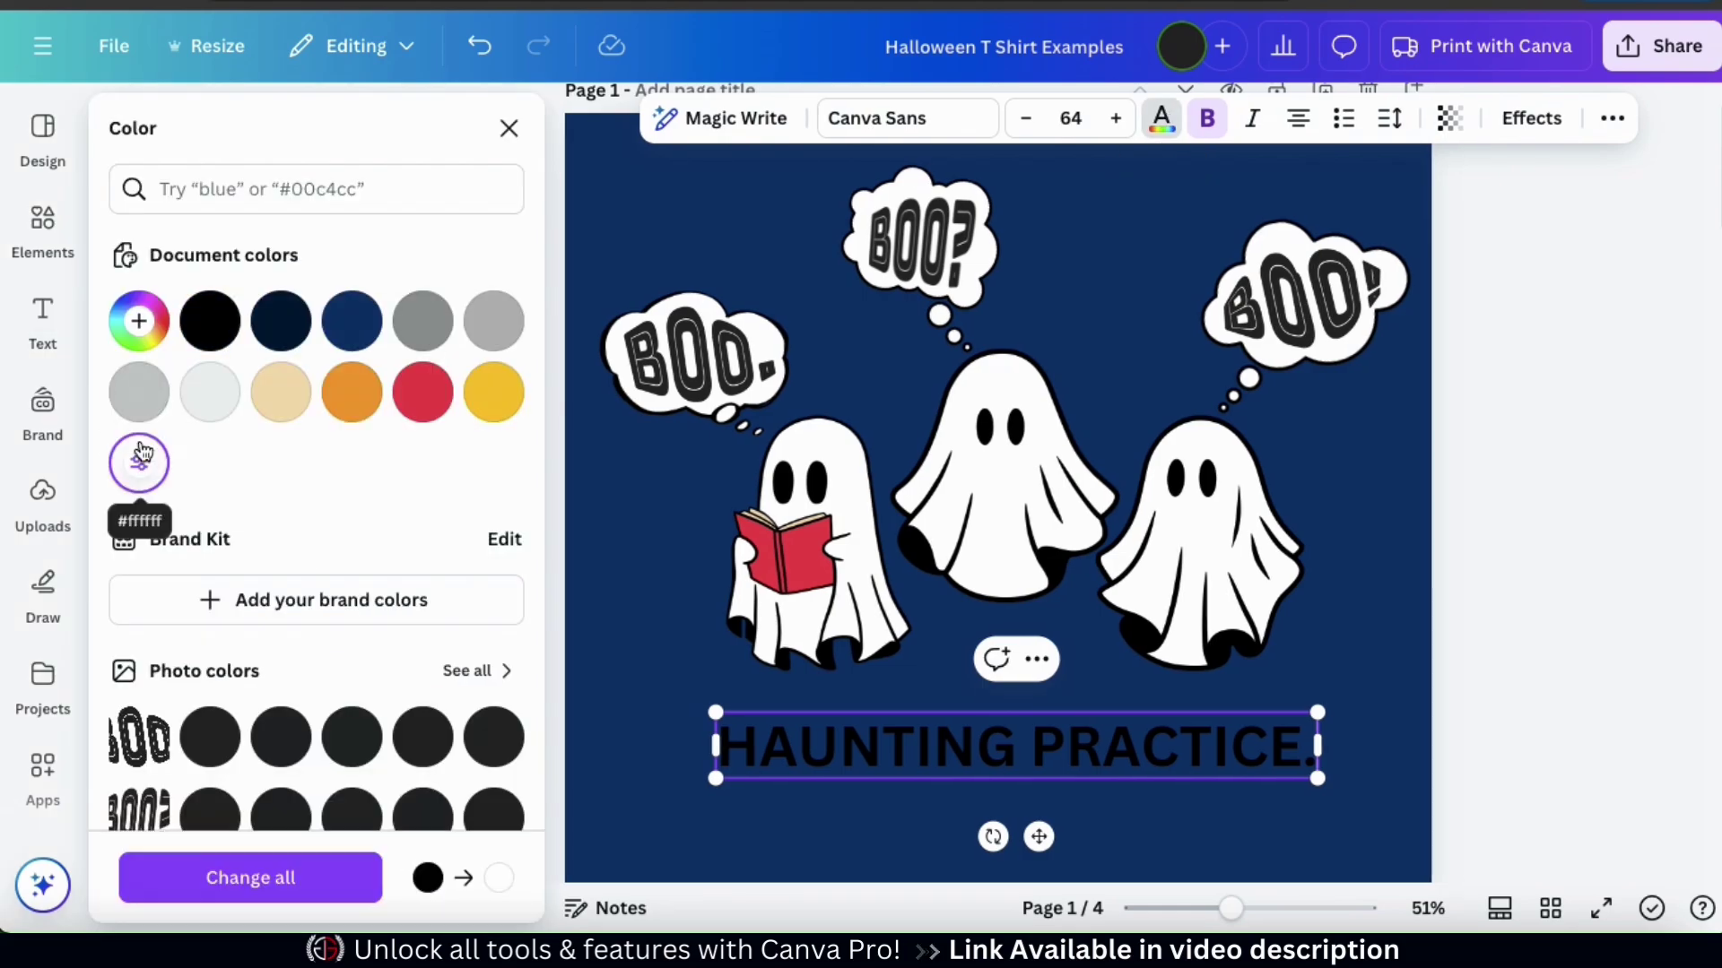
{"action": "left_click", "coordinate": [159, 468]}
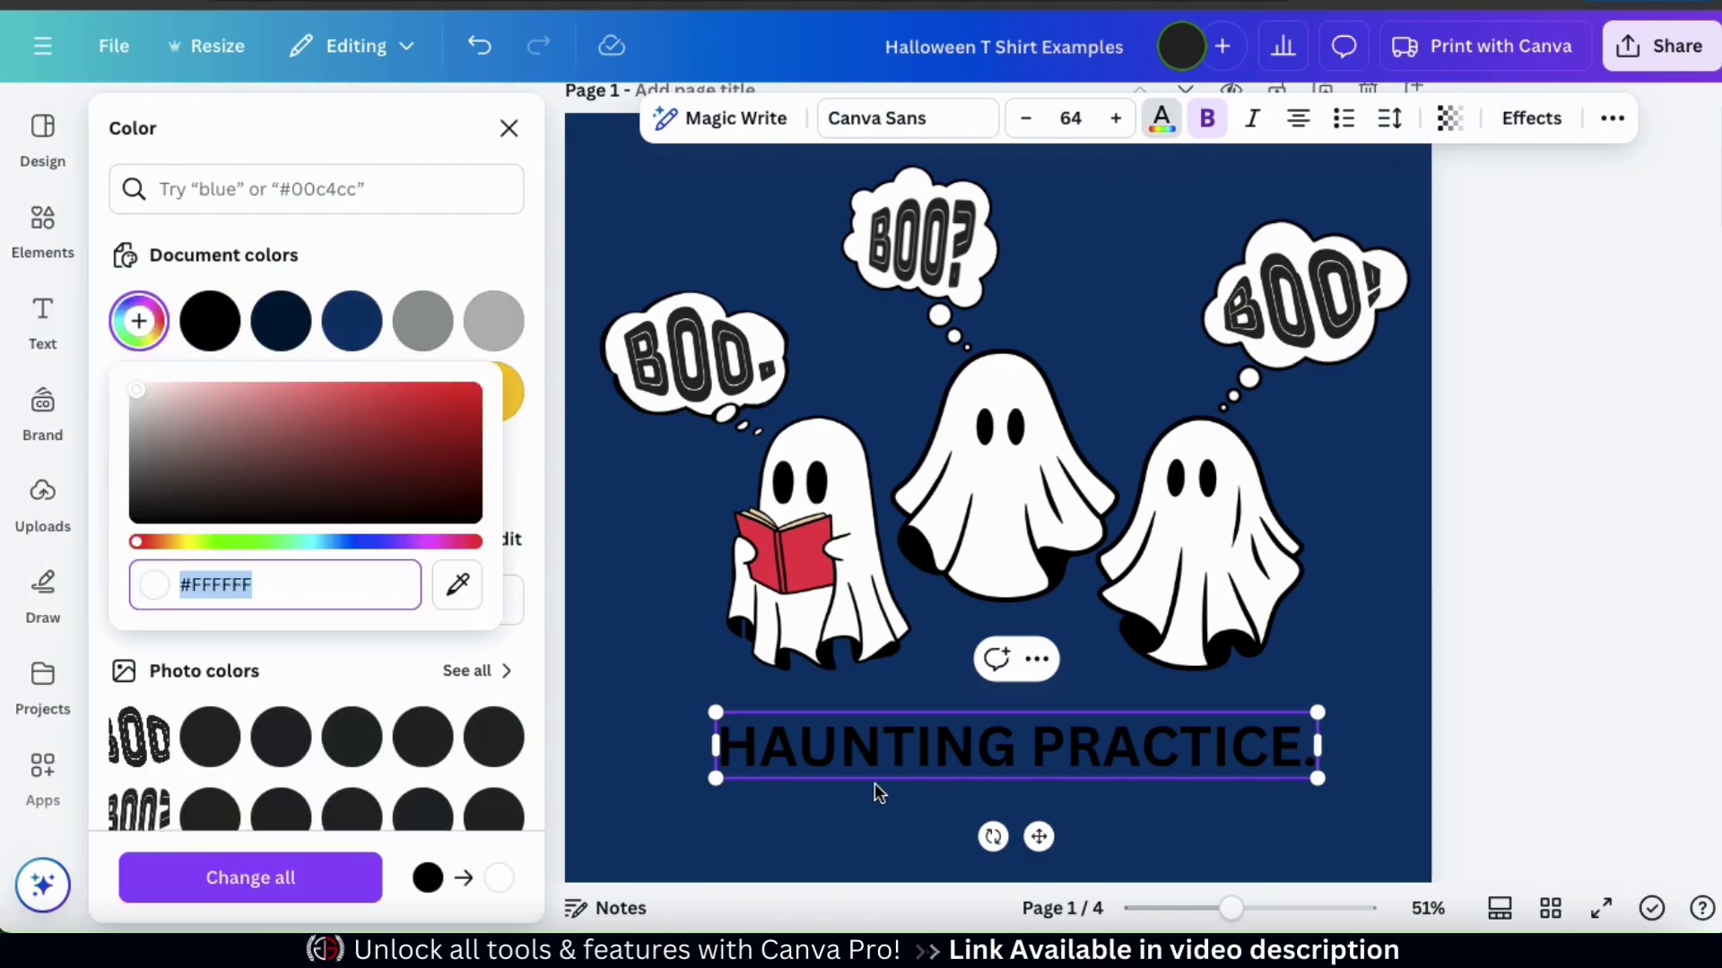
{"action": "left_click", "coordinate": [1530, 118]}
{"action": "left_click", "coordinate": [315, 275]}
{"action": "left_click", "coordinate": [503, 767]}
{"action": "left_click", "coordinate": [296, 461]}
{"action": "left_click_drag", "start_coordinate": [213, 711], "coordinate": [500, 715]}
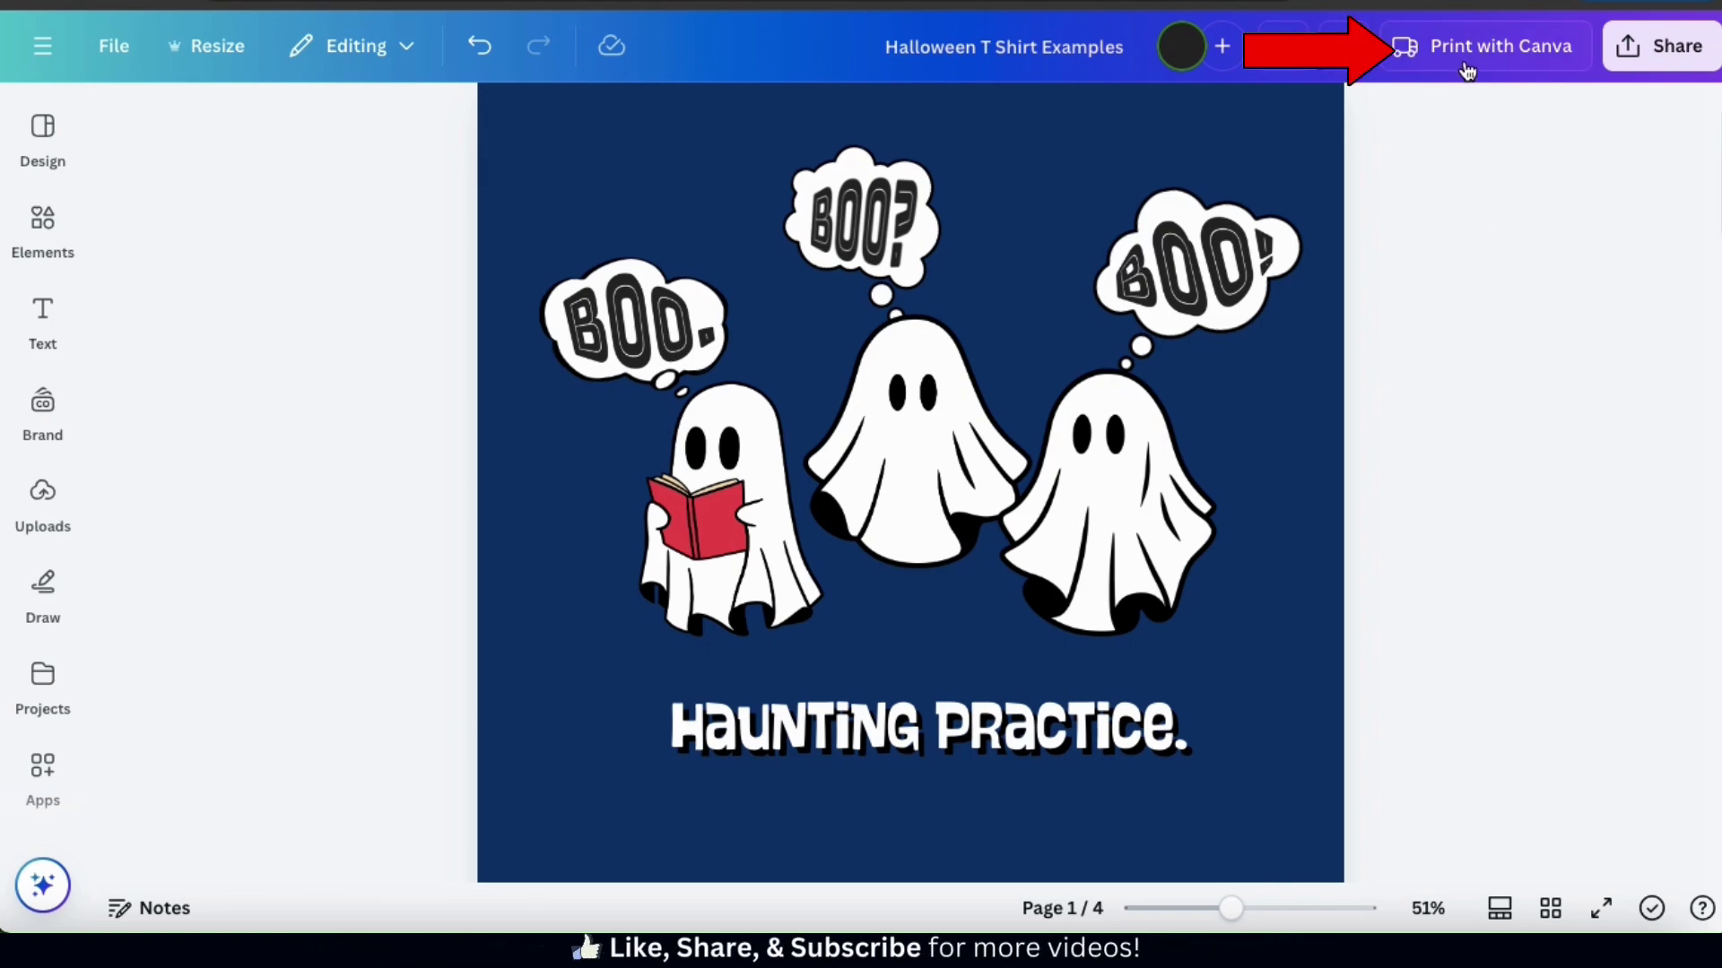
{"action": "left_click", "coordinate": [1520, 64]}
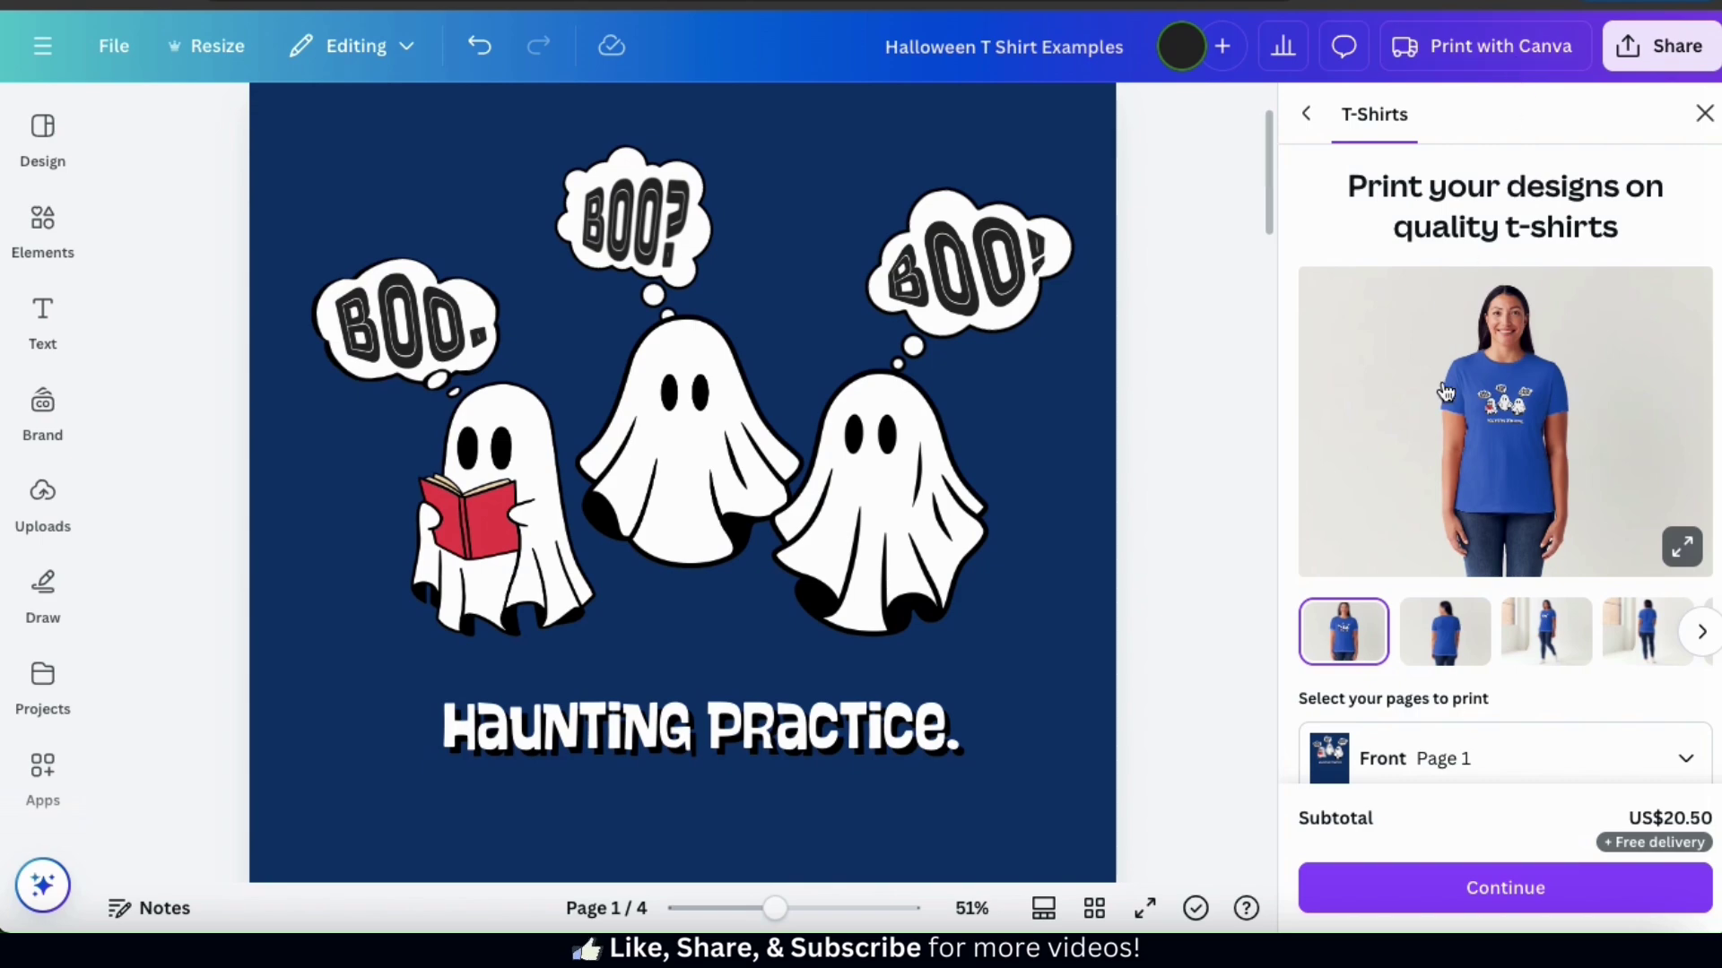
{"action": "scroll", "coordinate": [1433, 652], "scroll_direction": "down", "scroll_amount": 3}
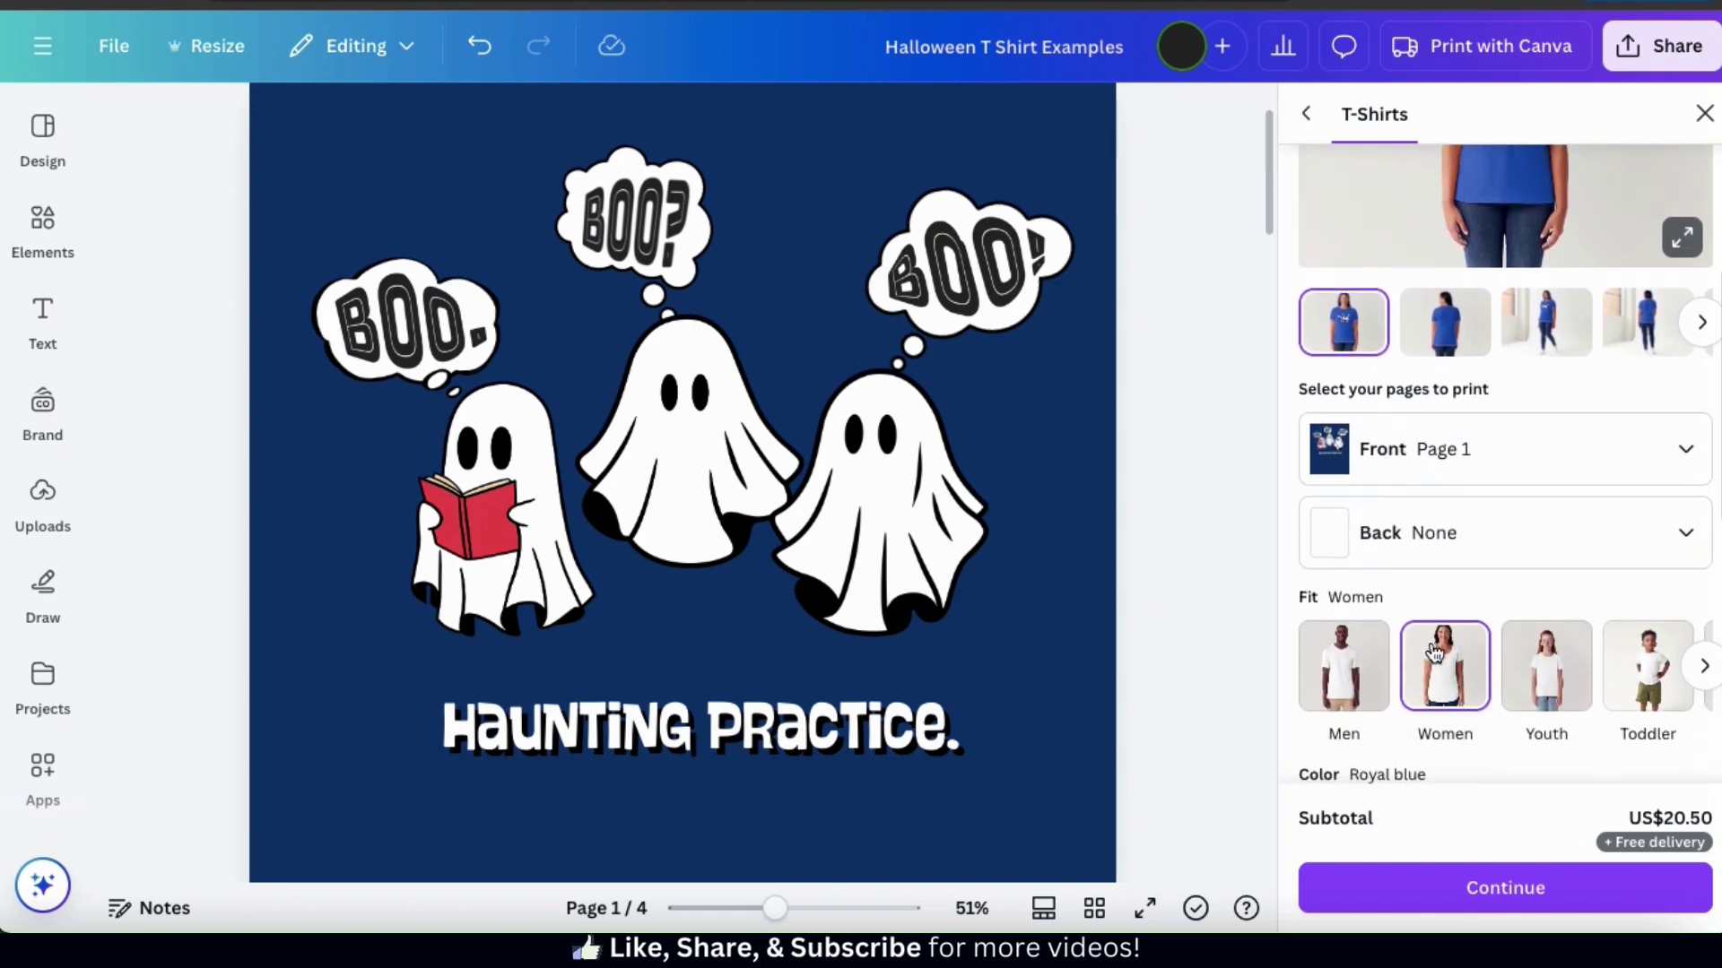
{"action": "scroll", "coordinate": [1433, 653], "scroll_direction": "down", "scroll_amount": 2}
{"action": "left_click", "coordinate": [1350, 663]}
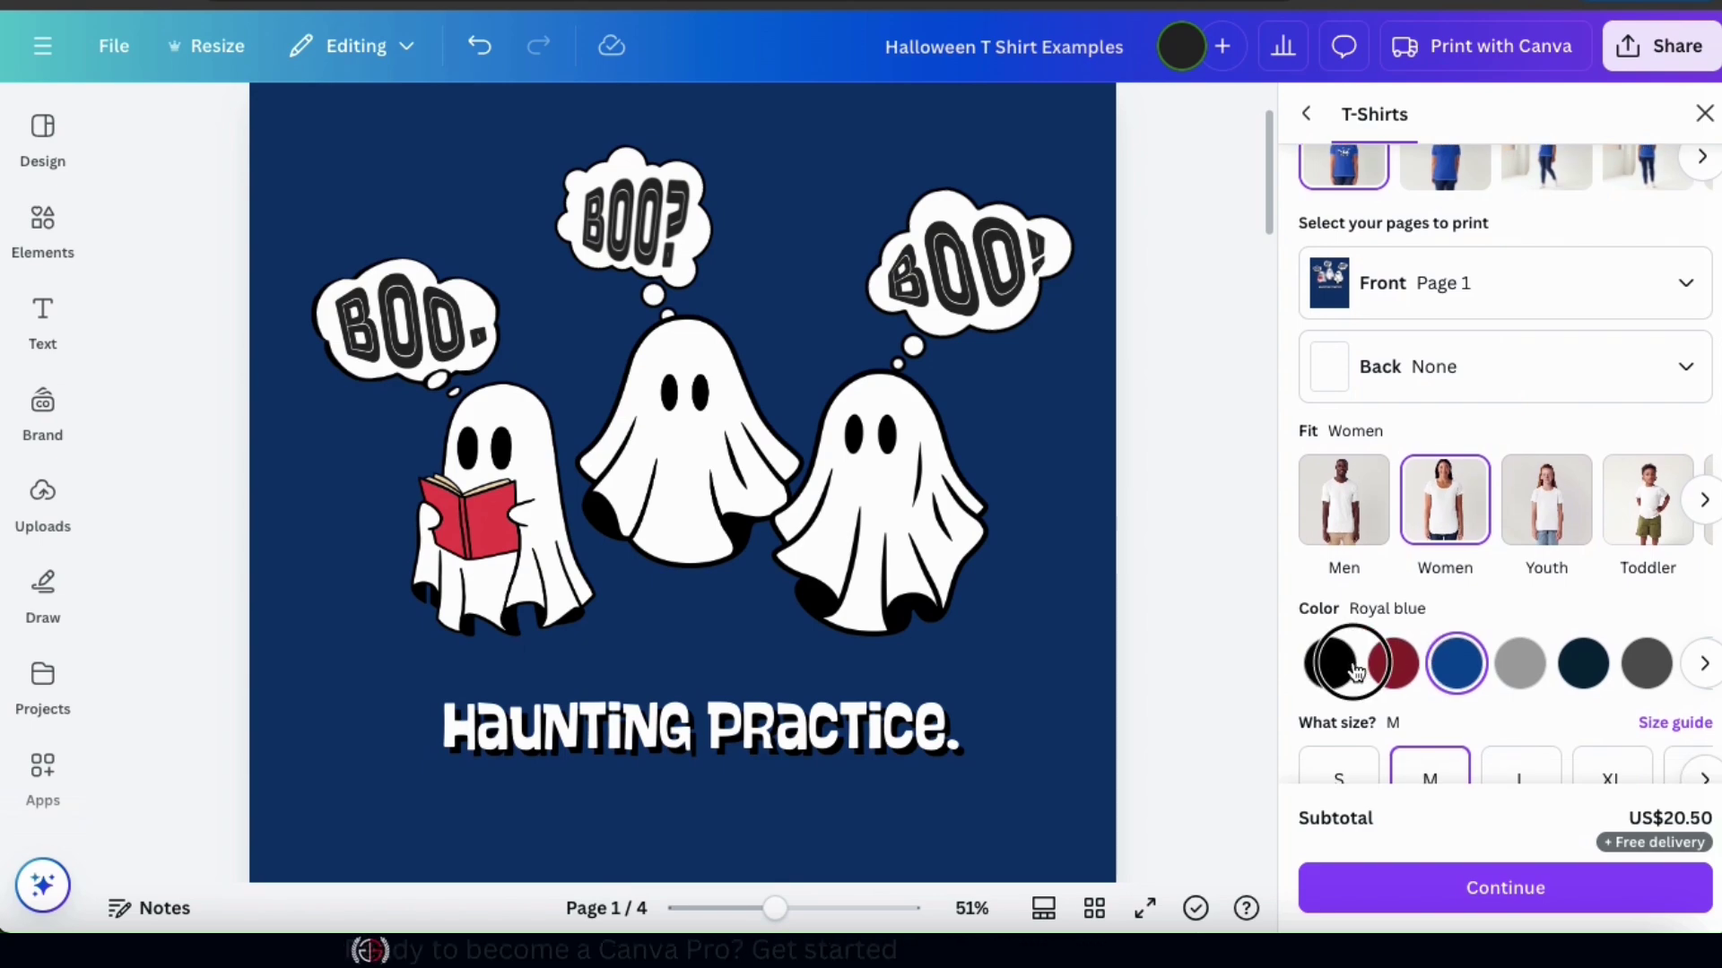
{"action": "scroll", "coordinate": [1429, 546], "scroll_direction": "up", "scroll_amount": 4}
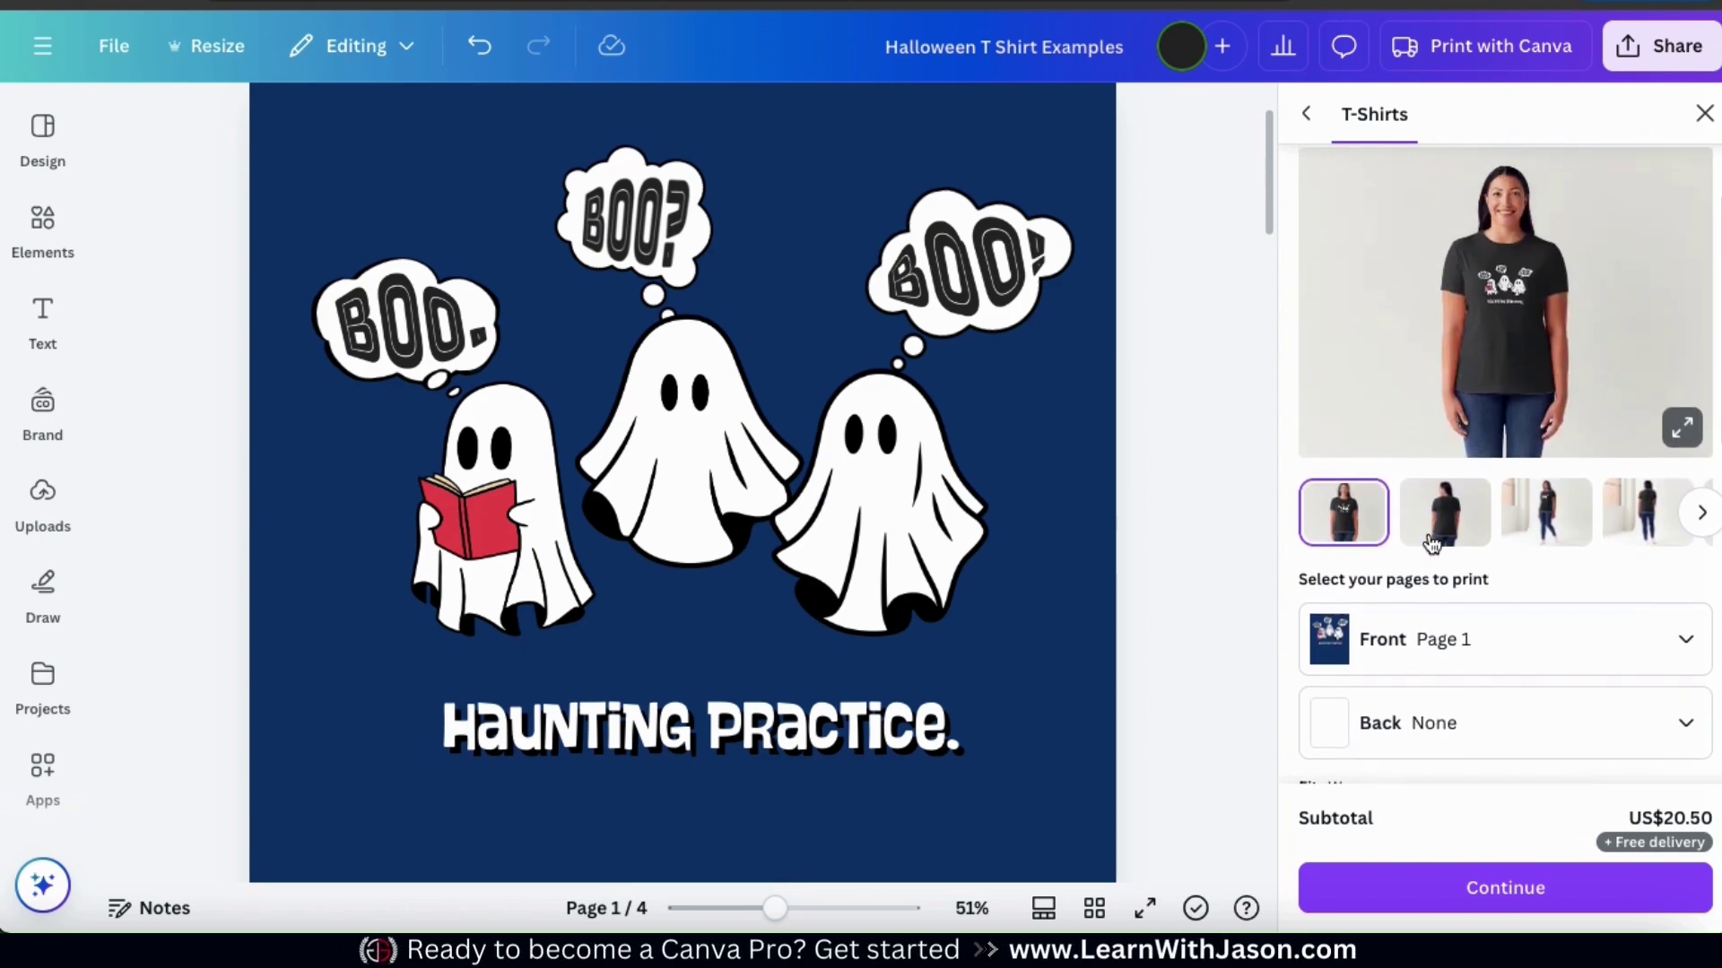
{"action": "scroll", "coordinate": [1432, 544], "scroll_direction": "up", "scroll_amount": 1}
{"action": "scroll", "coordinate": [1432, 545], "scroll_direction": "up", "scroll_amount": 1}
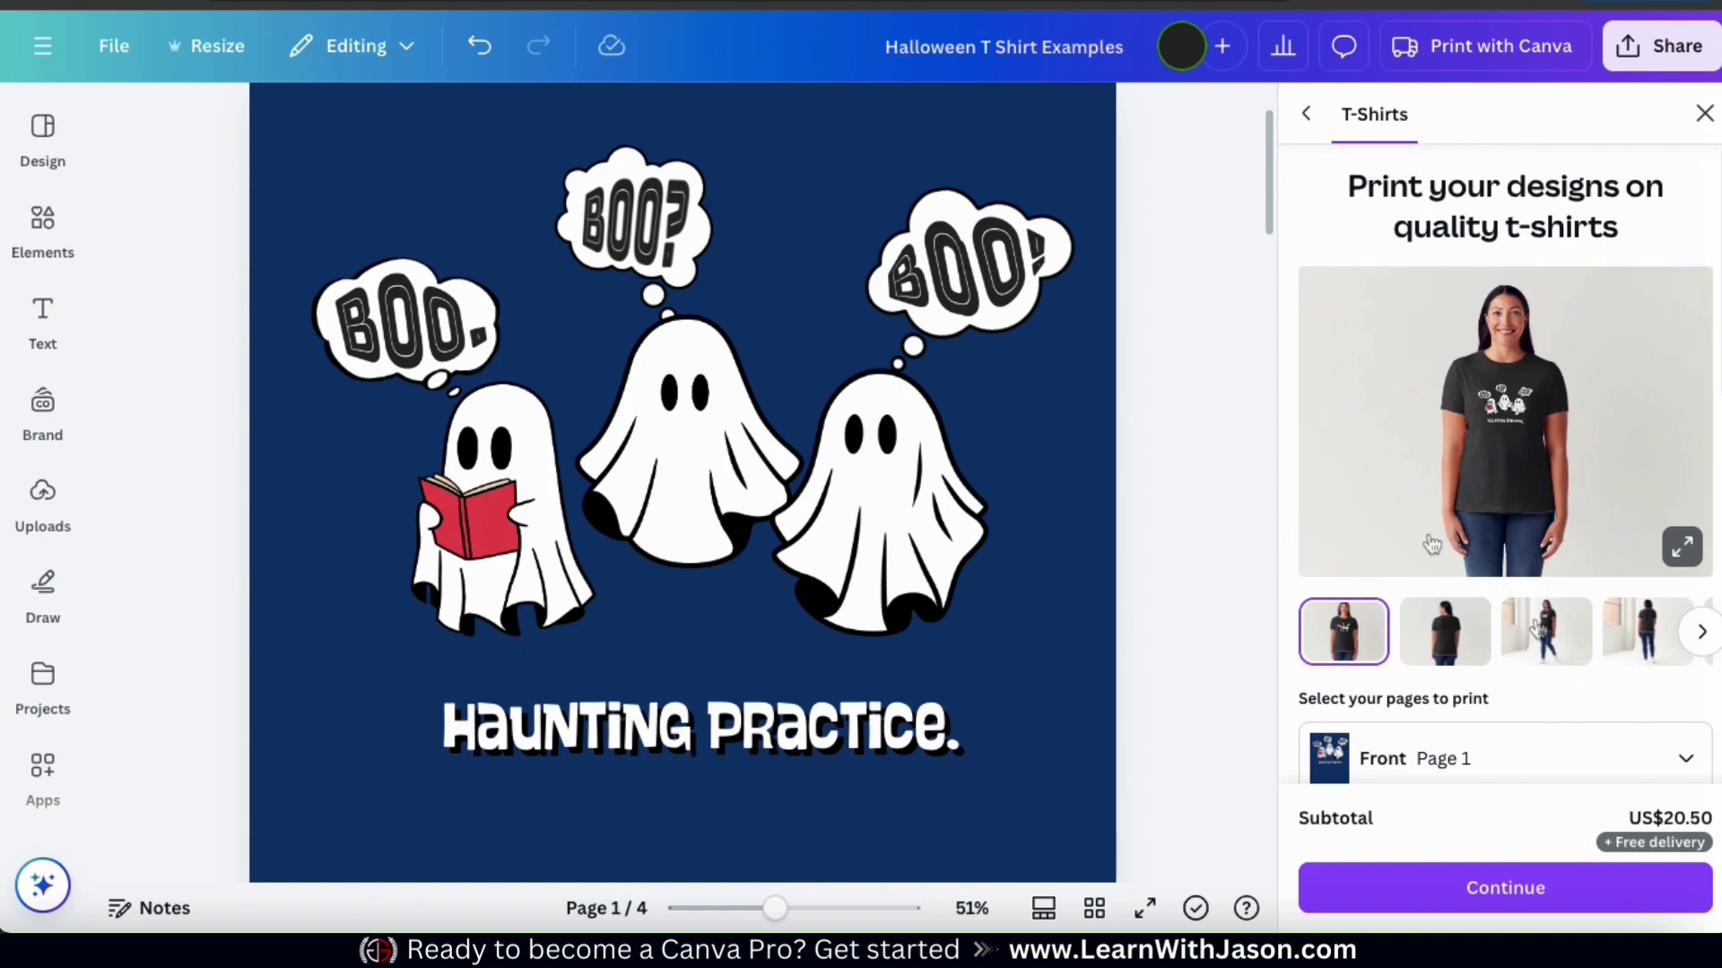
{"action": "left_click", "coordinate": [1683, 549]}
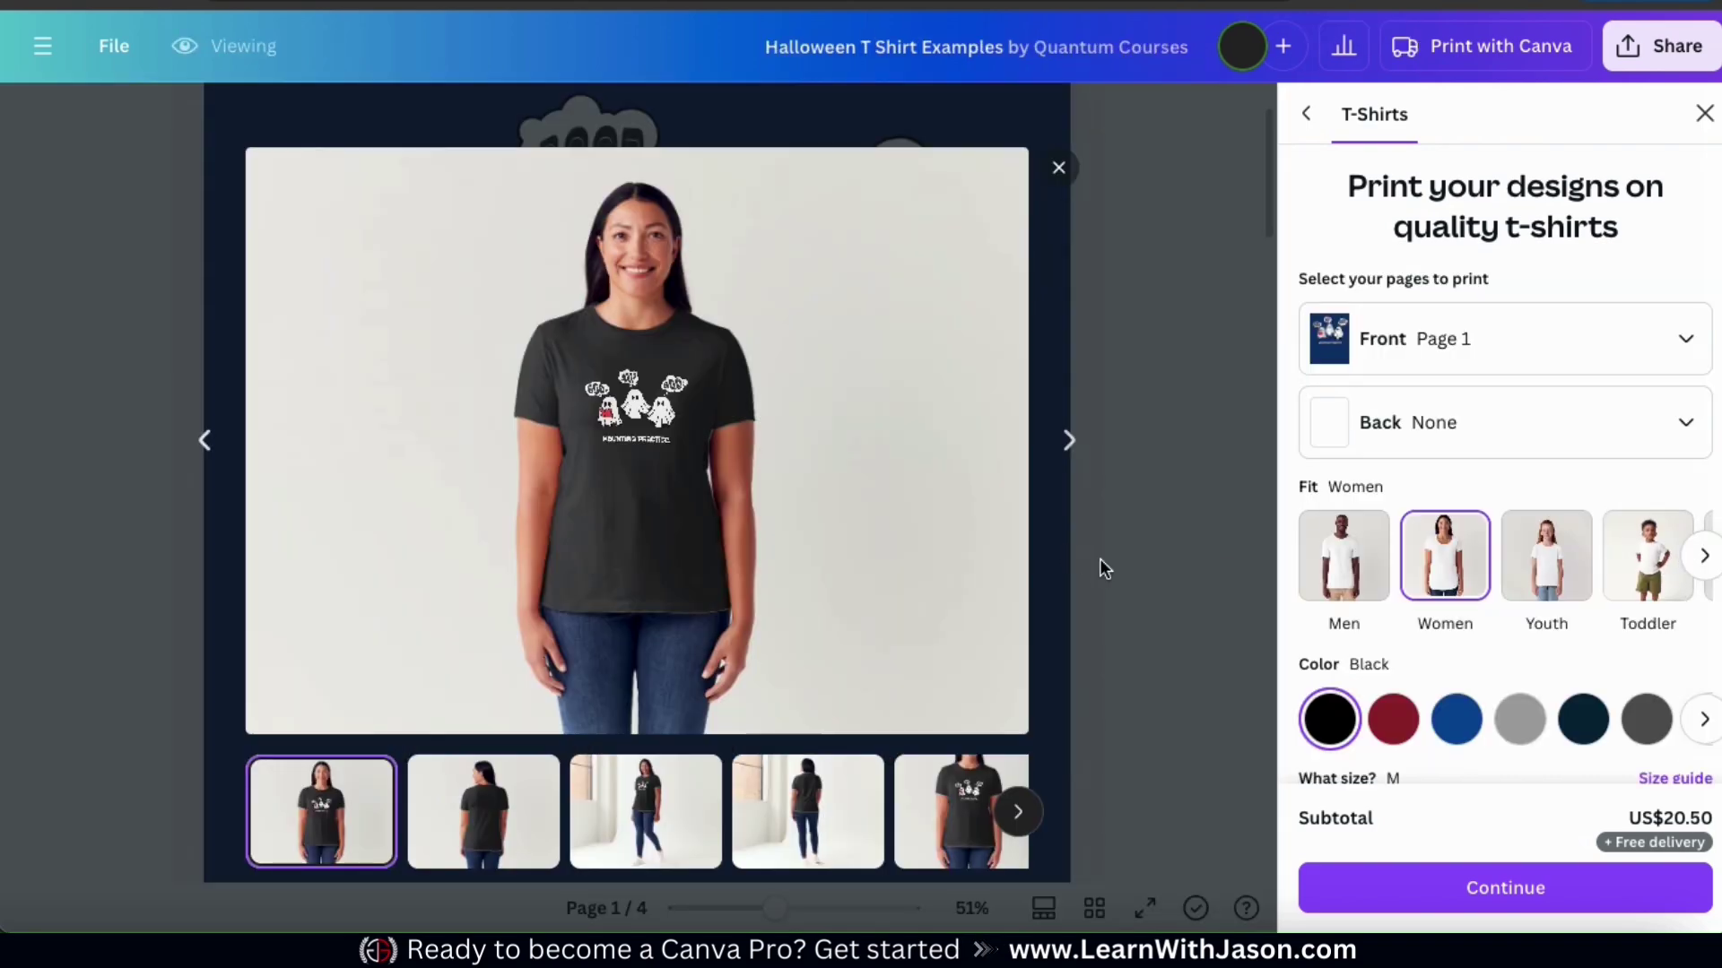
{"action": "left_click", "coordinate": [970, 826]}
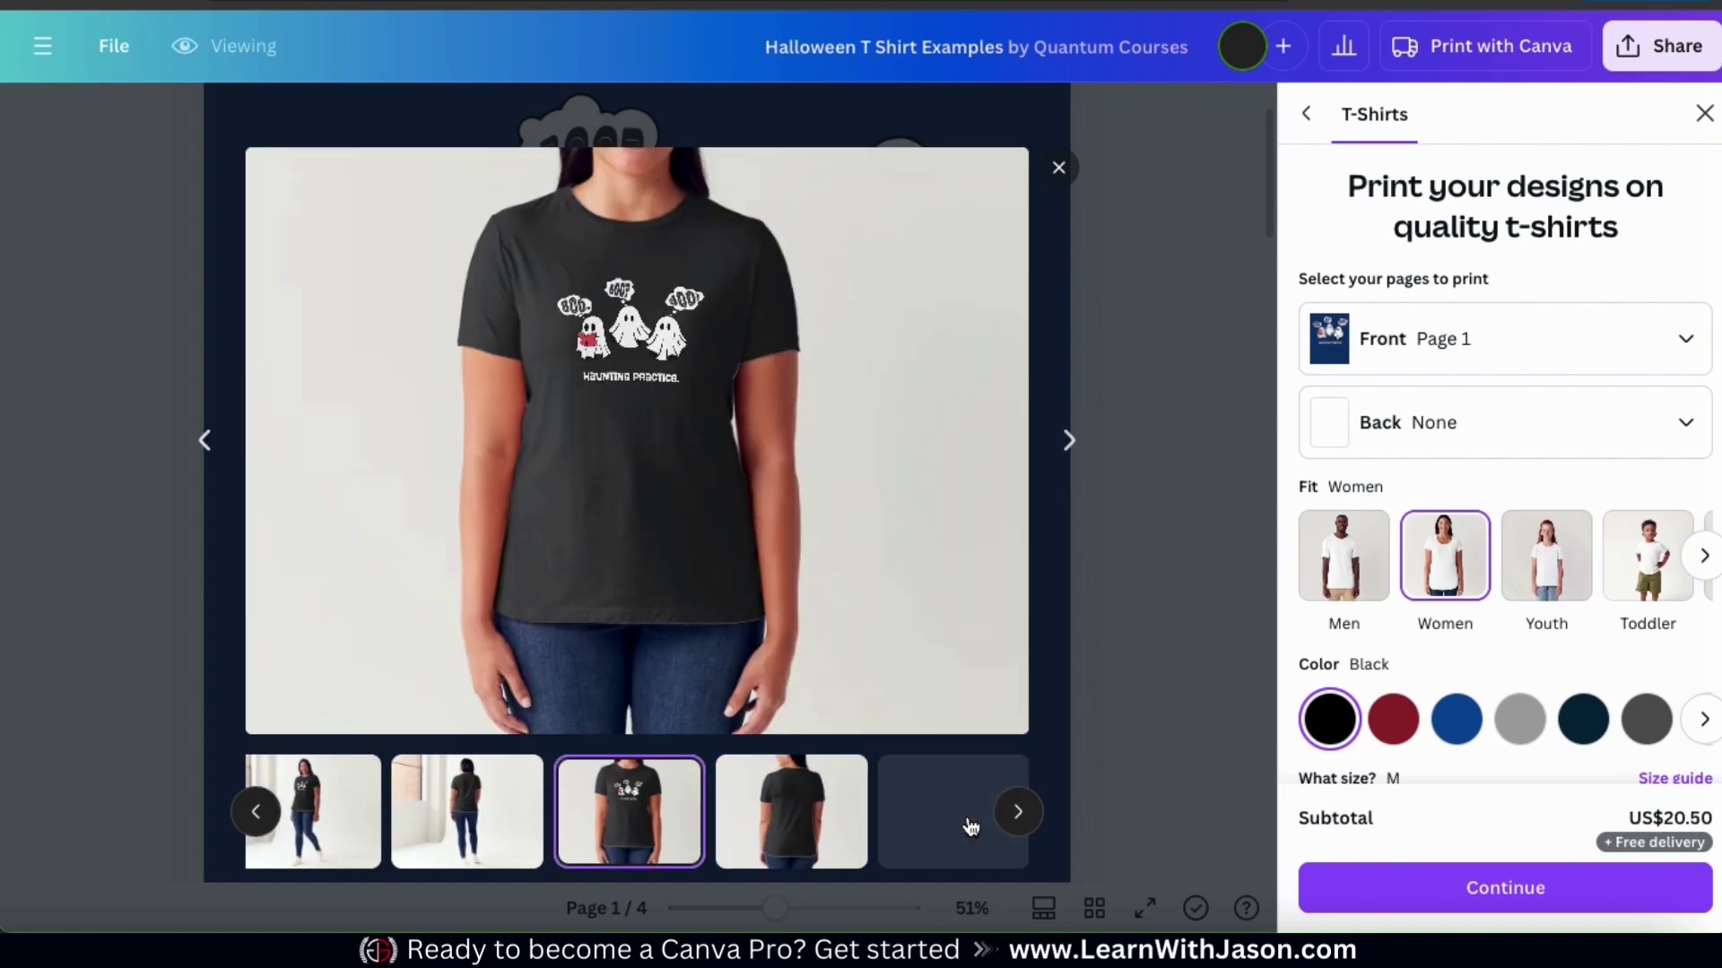
{"action": "left_click", "coordinate": [924, 834]}
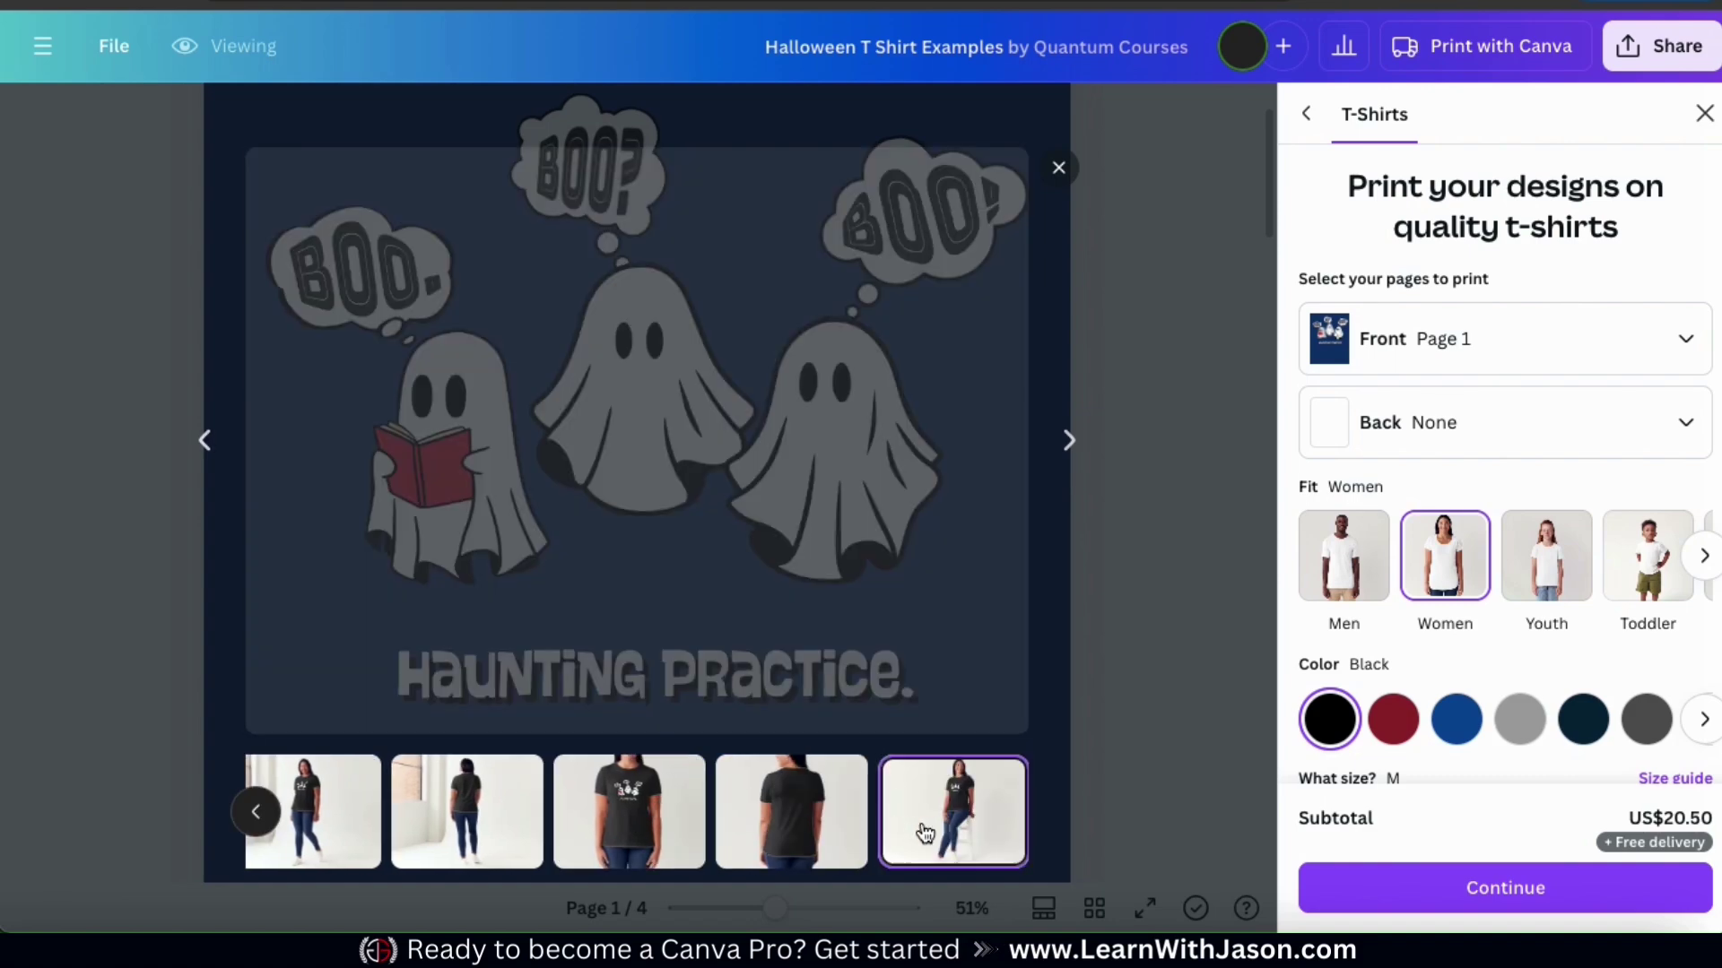
{"action": "left_click", "coordinate": [664, 845]}
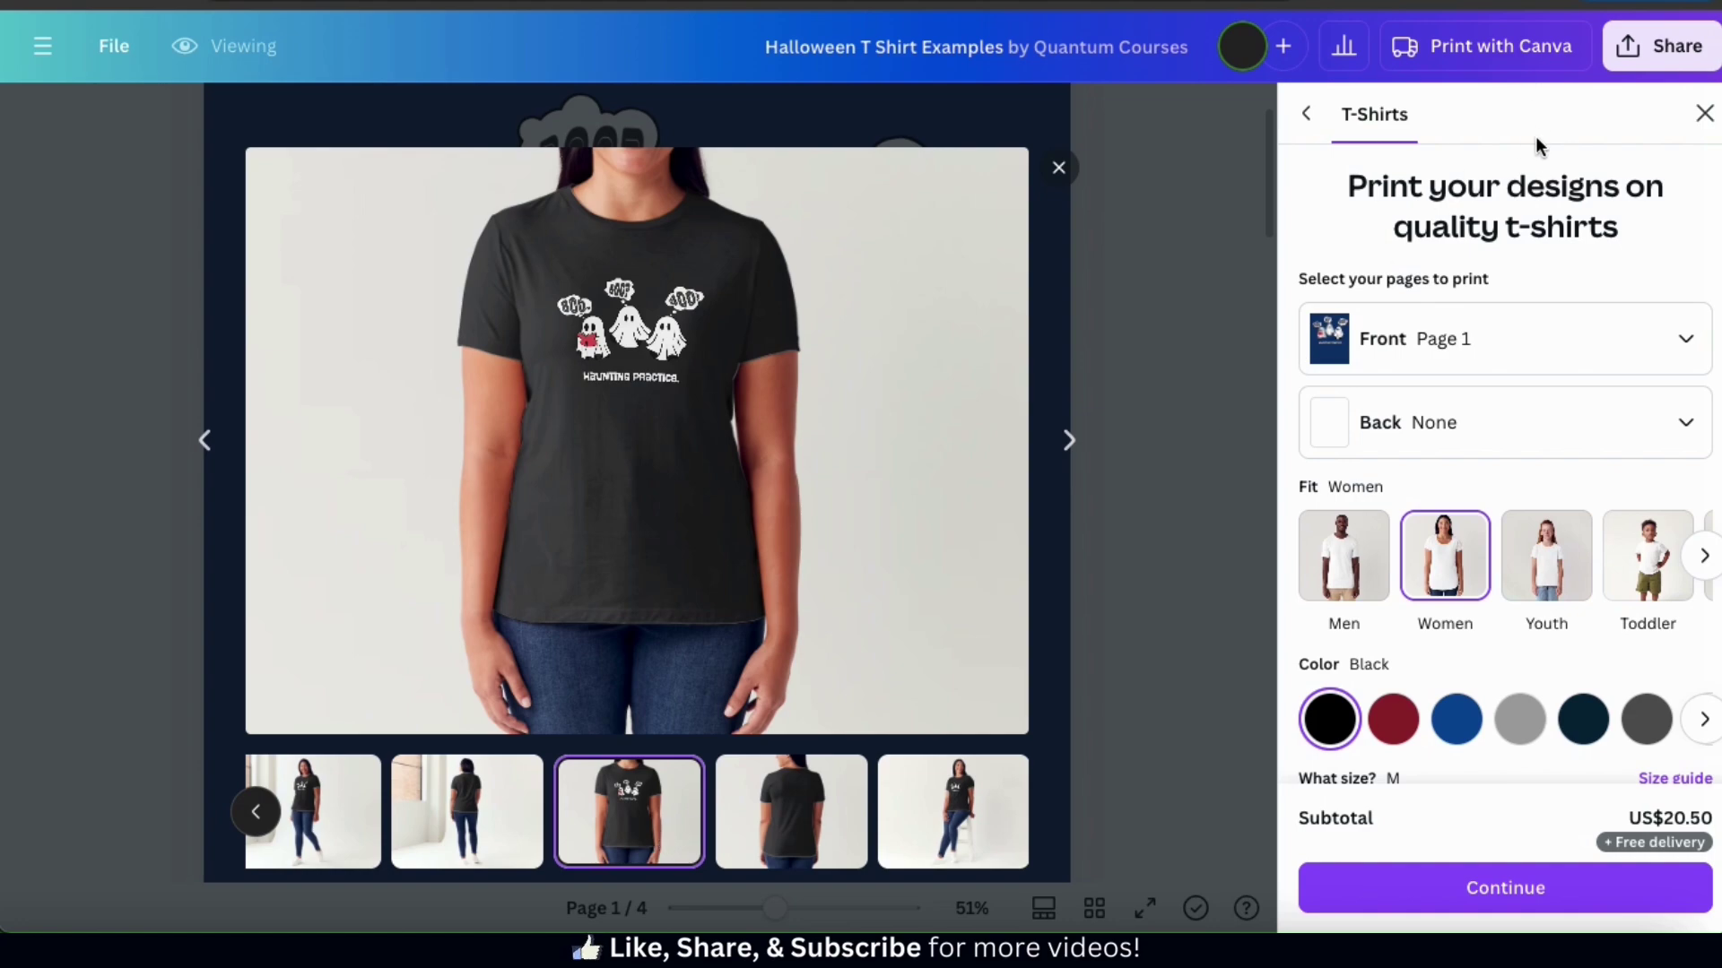
{"action": "left_click", "coordinate": [1701, 117]}
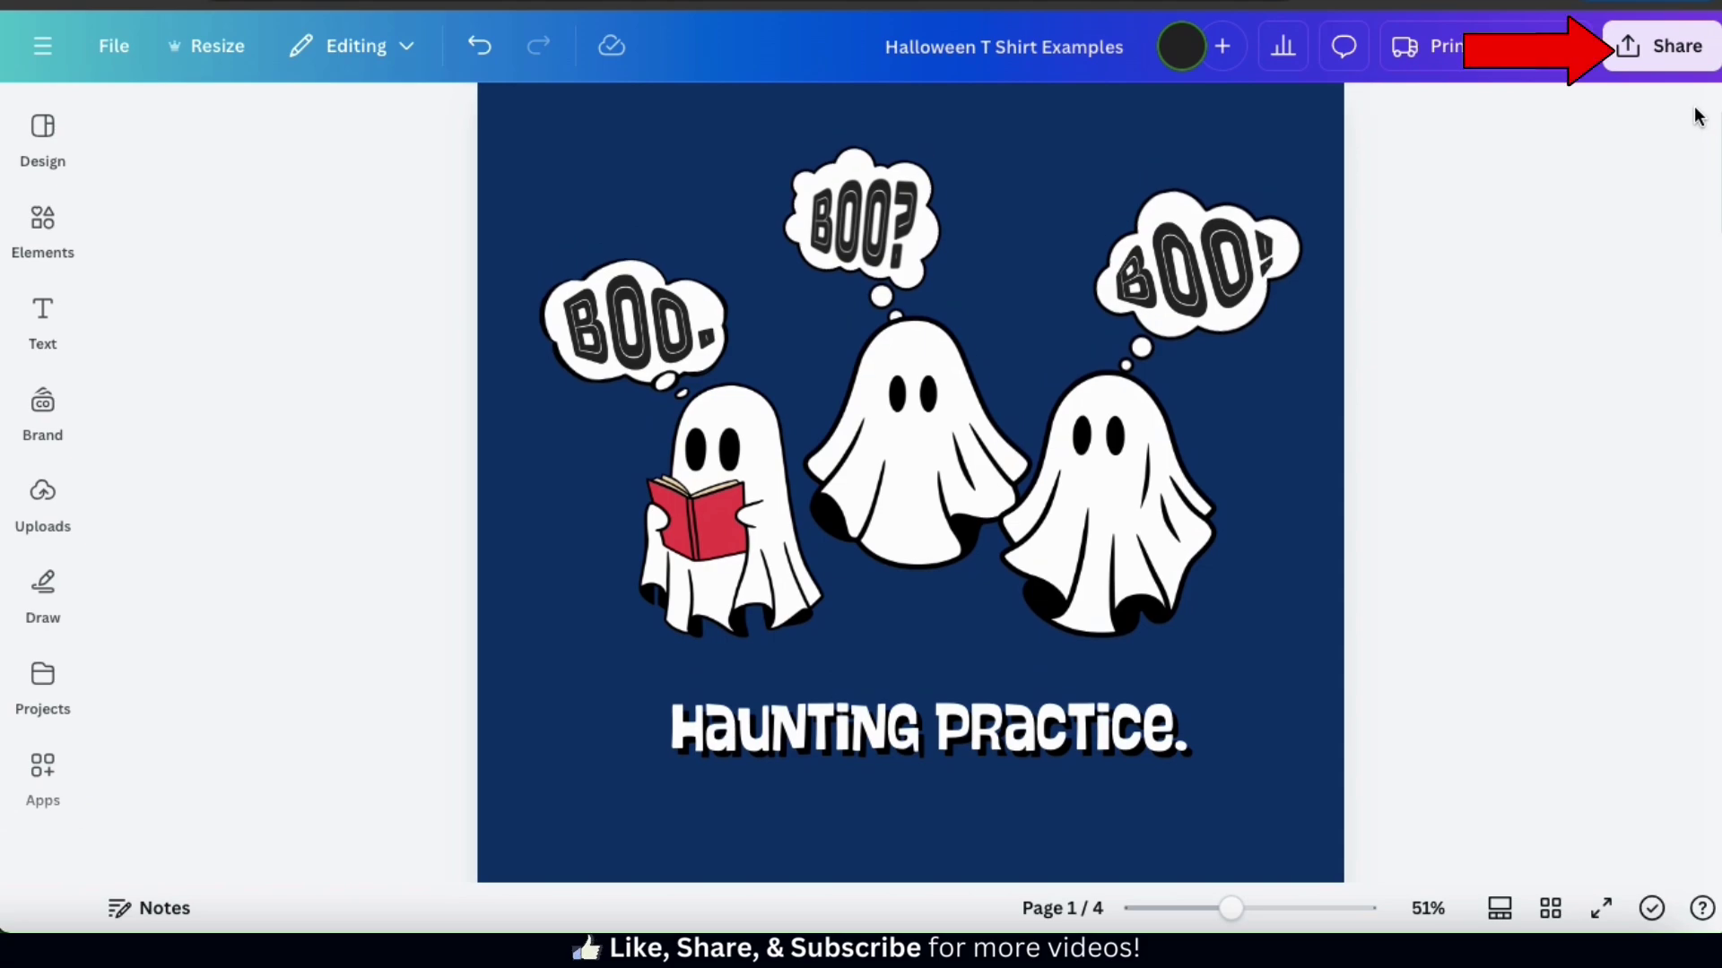
Step: Download page 1 as PNG at size 2.25 with a transparent background
{"action": "left_click", "coordinate": [1660, 56]}
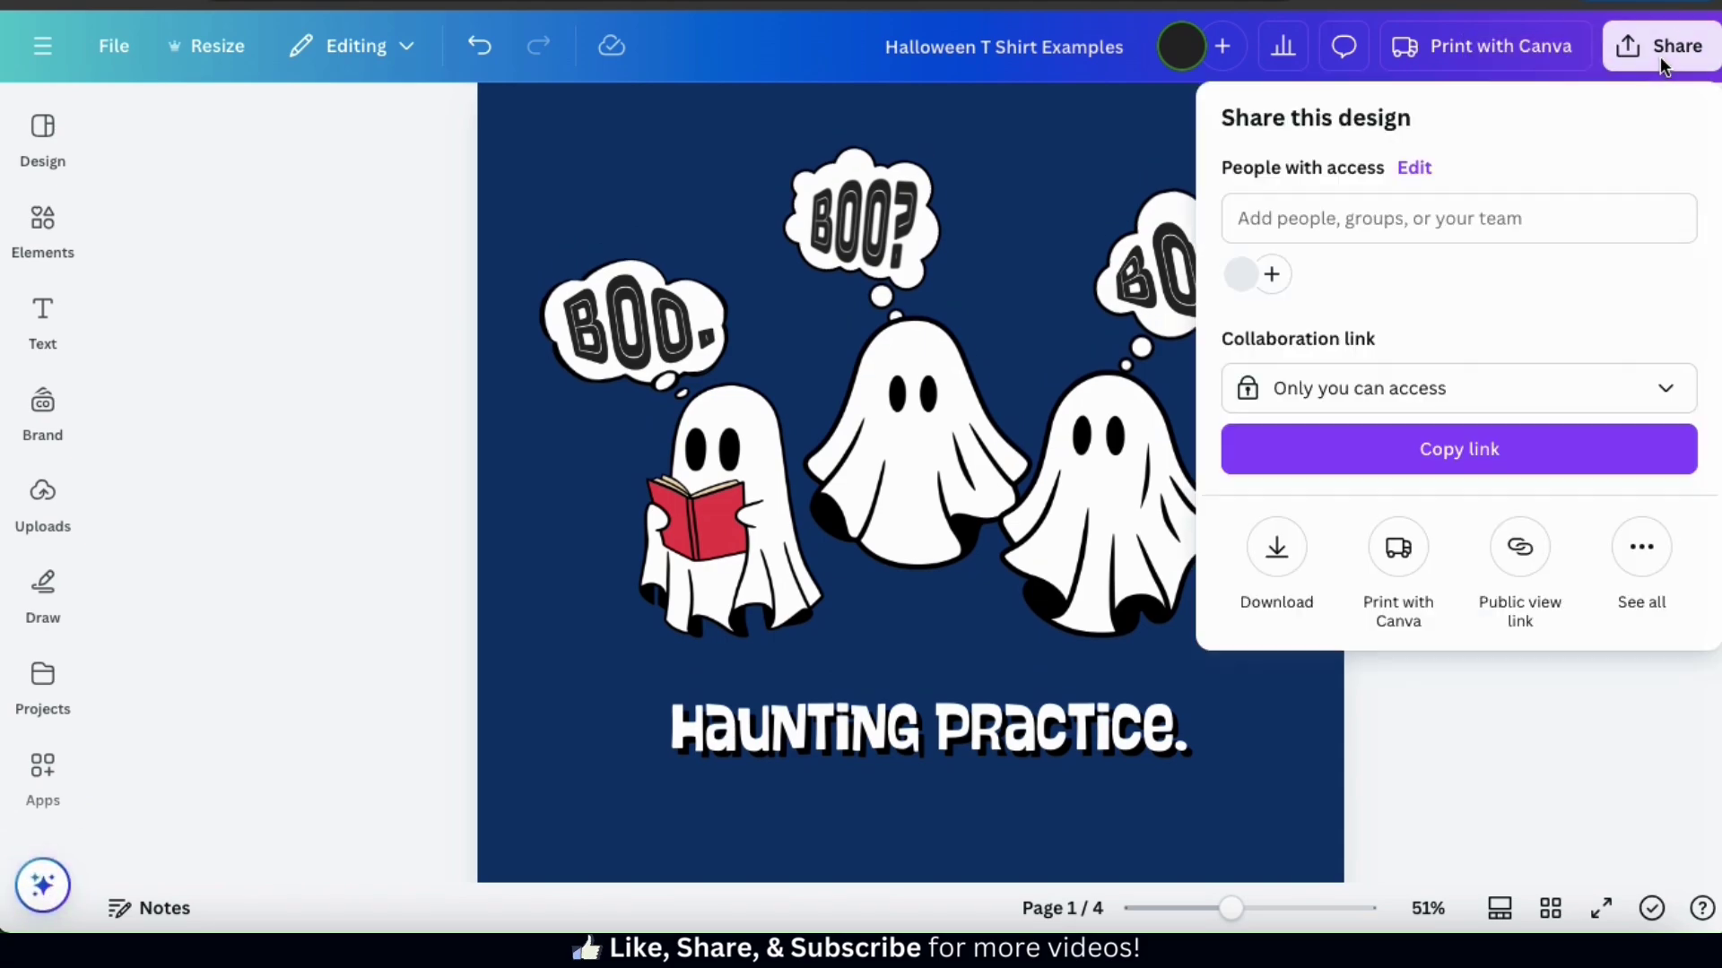
{"action": "left_click", "coordinate": [1279, 575]}
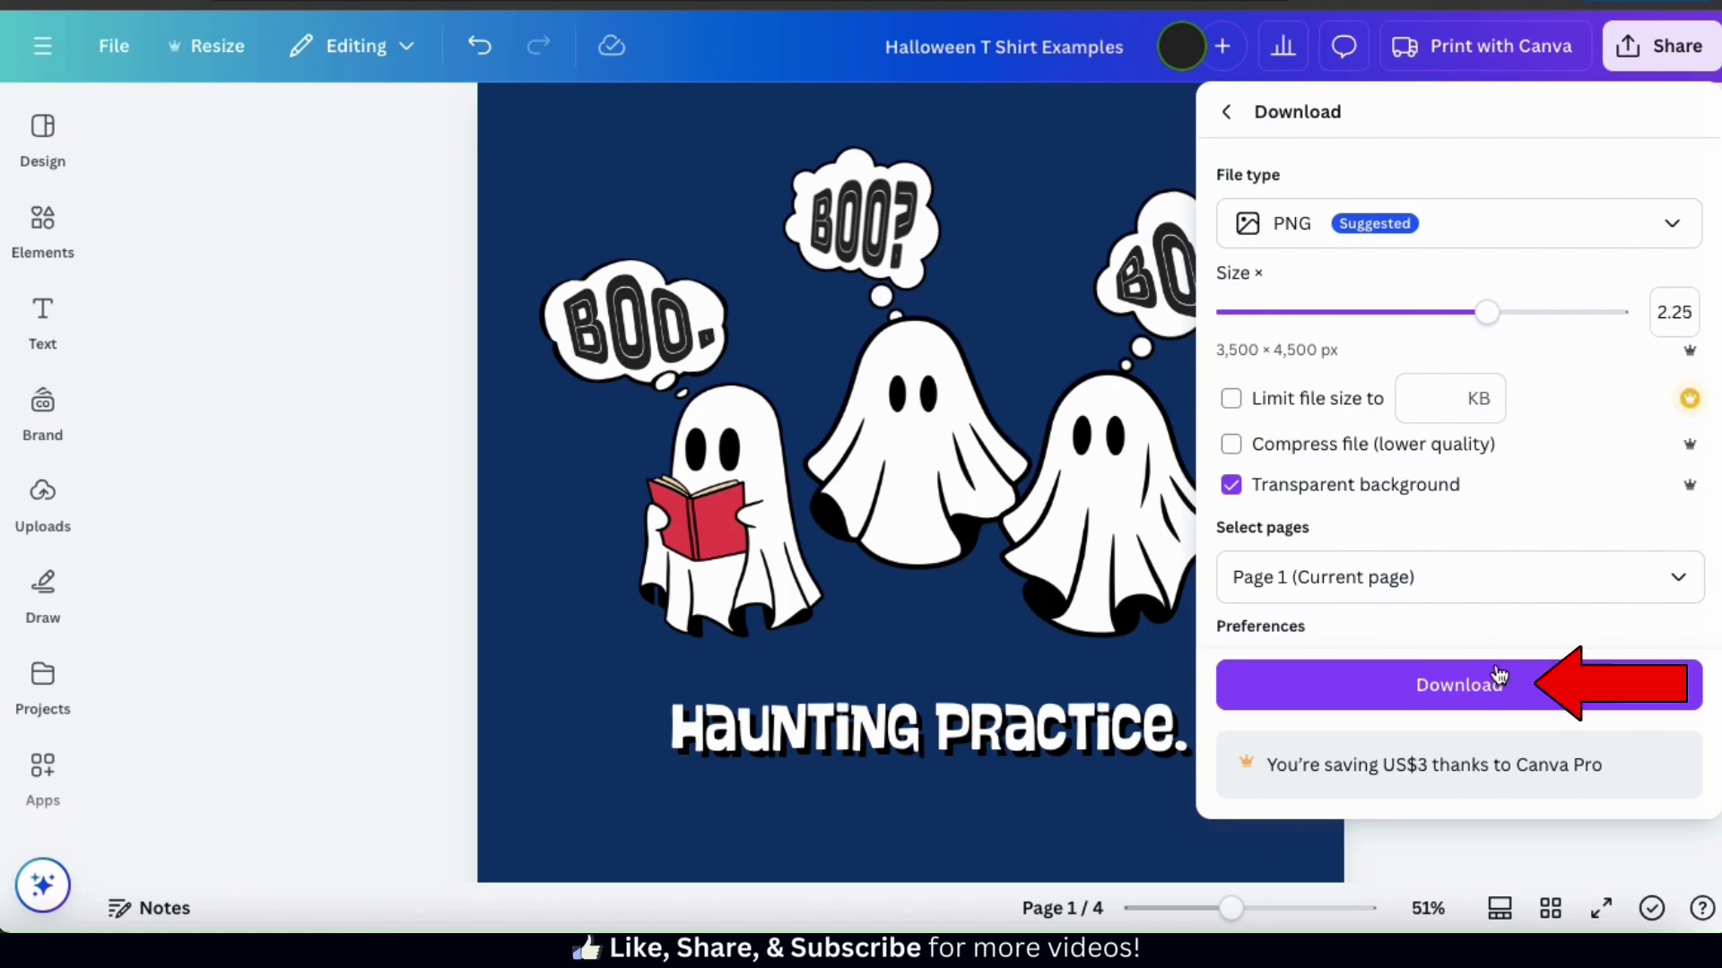
{"action": "left_click", "coordinate": [1457, 707]}
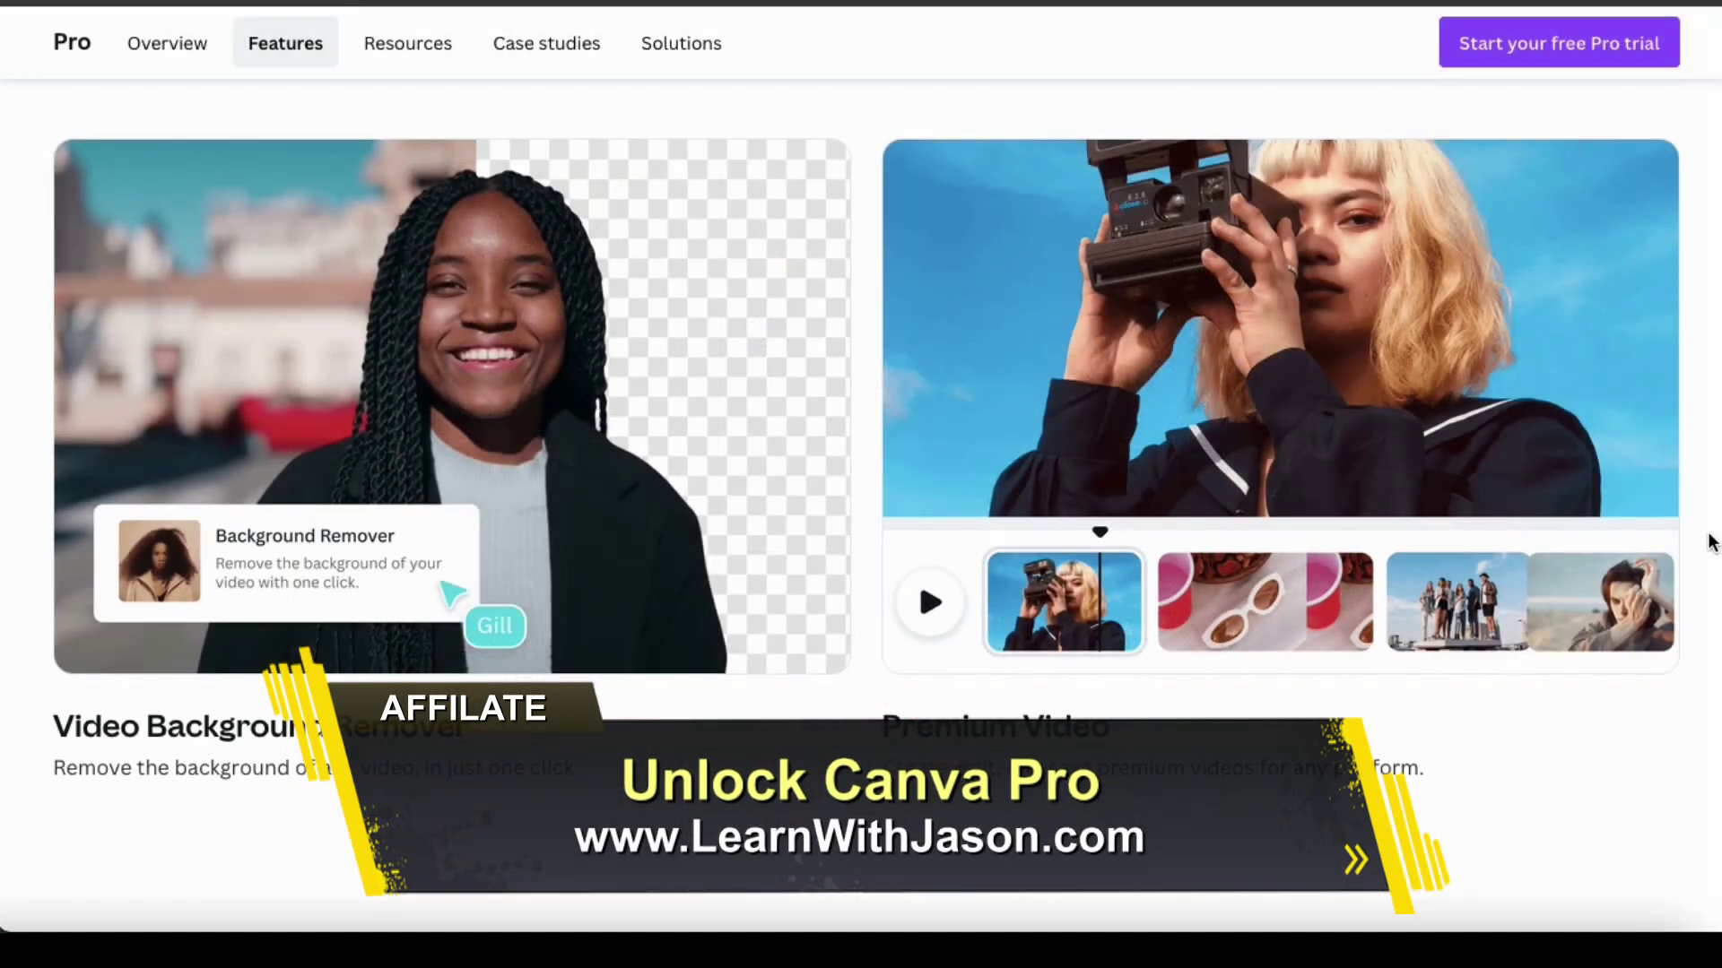
Step: Scroll down the Canva Pro Features page past Schedule social, Templates, Transparent images and Resize designs
{"action": "scroll", "coordinate": [1713, 542], "scroll_direction": "down", "scroll_amount": 10}
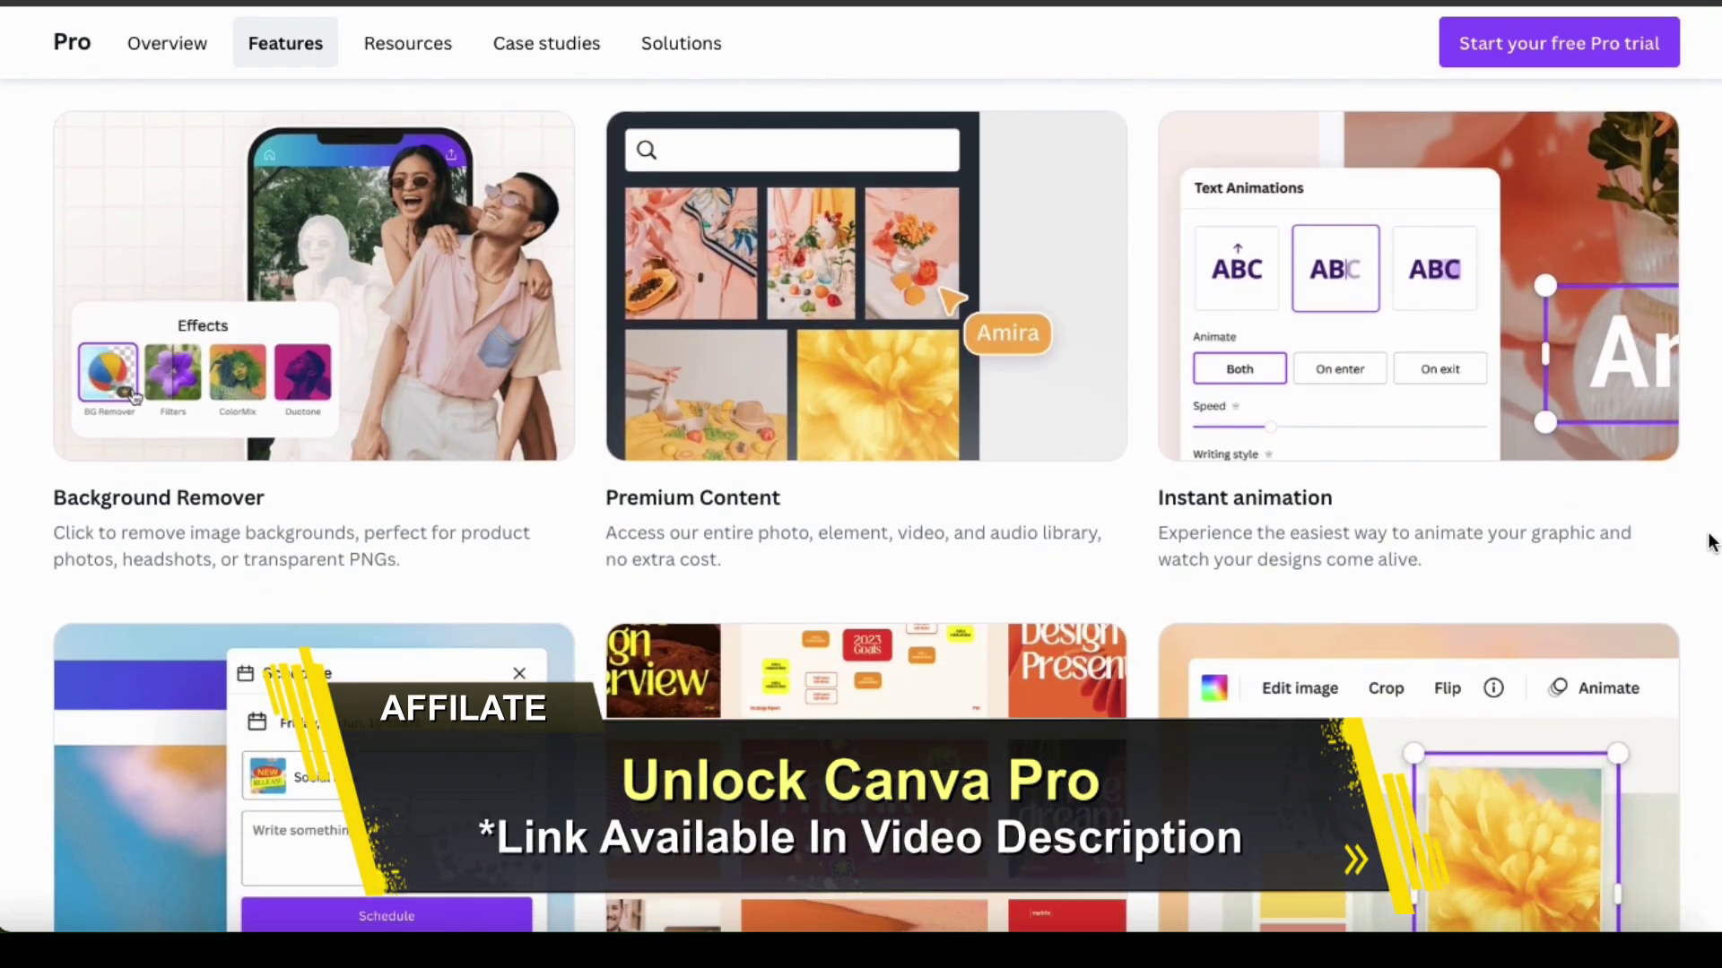
{"action": "scroll", "coordinate": [1713, 542], "scroll_direction": "down", "scroll_amount": 5}
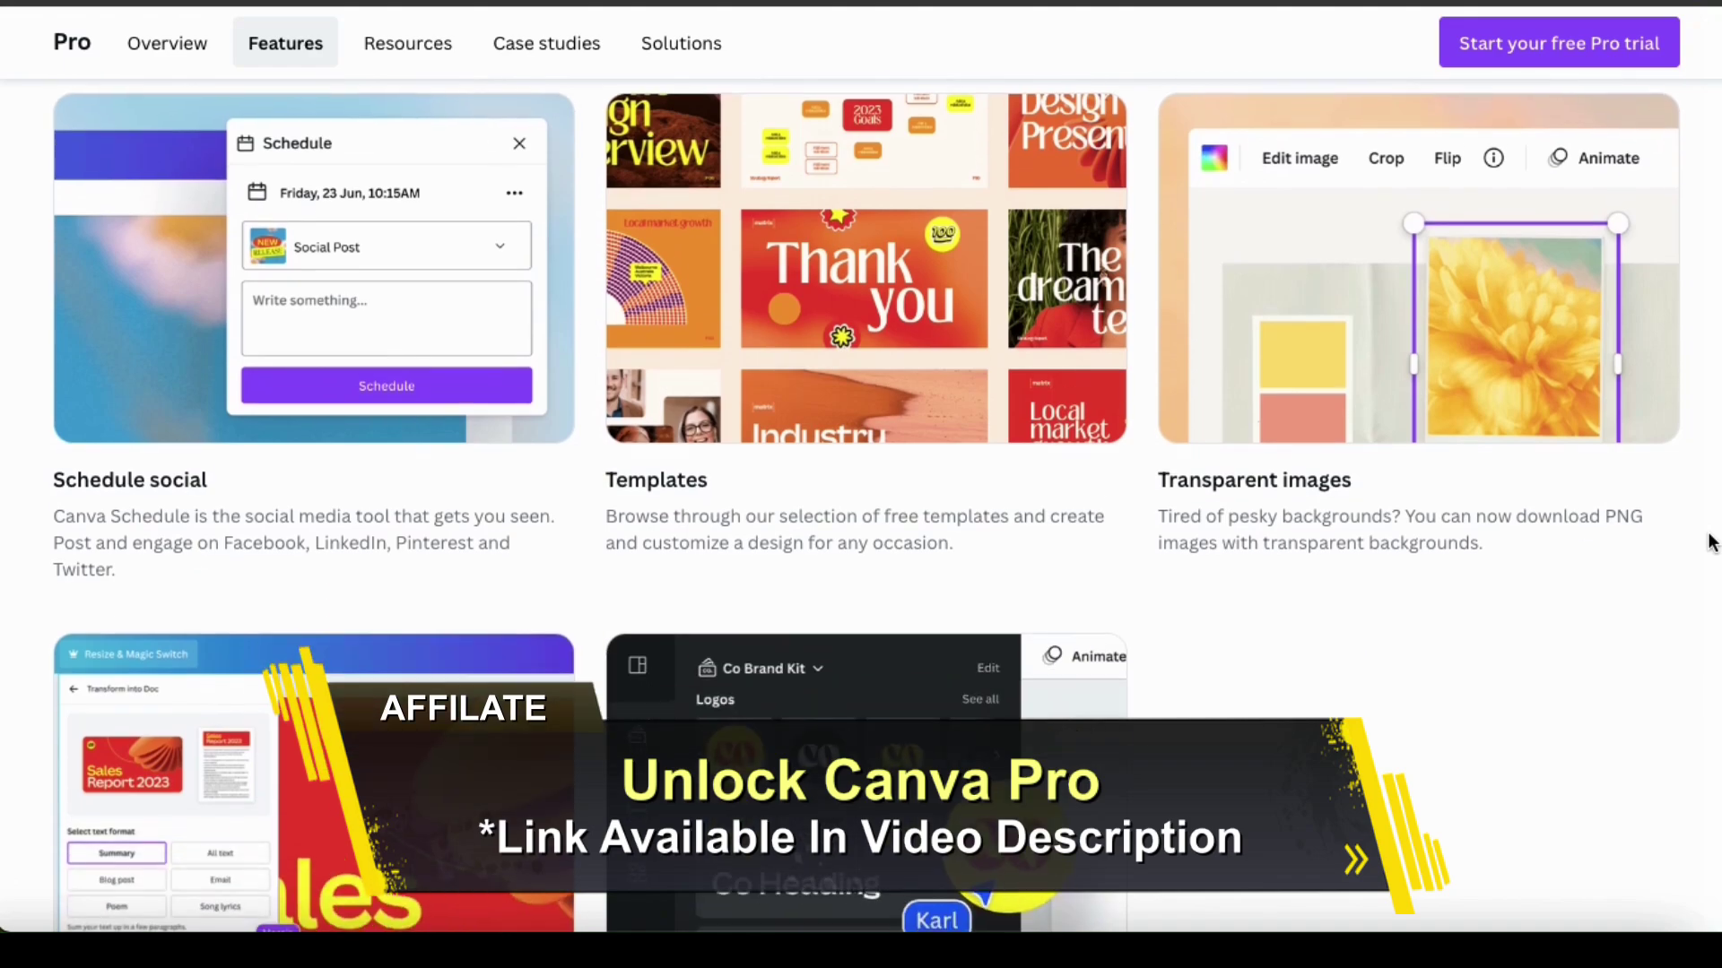
{"action": "scroll", "coordinate": [1713, 542], "scroll_direction": "down", "scroll_amount": 2}
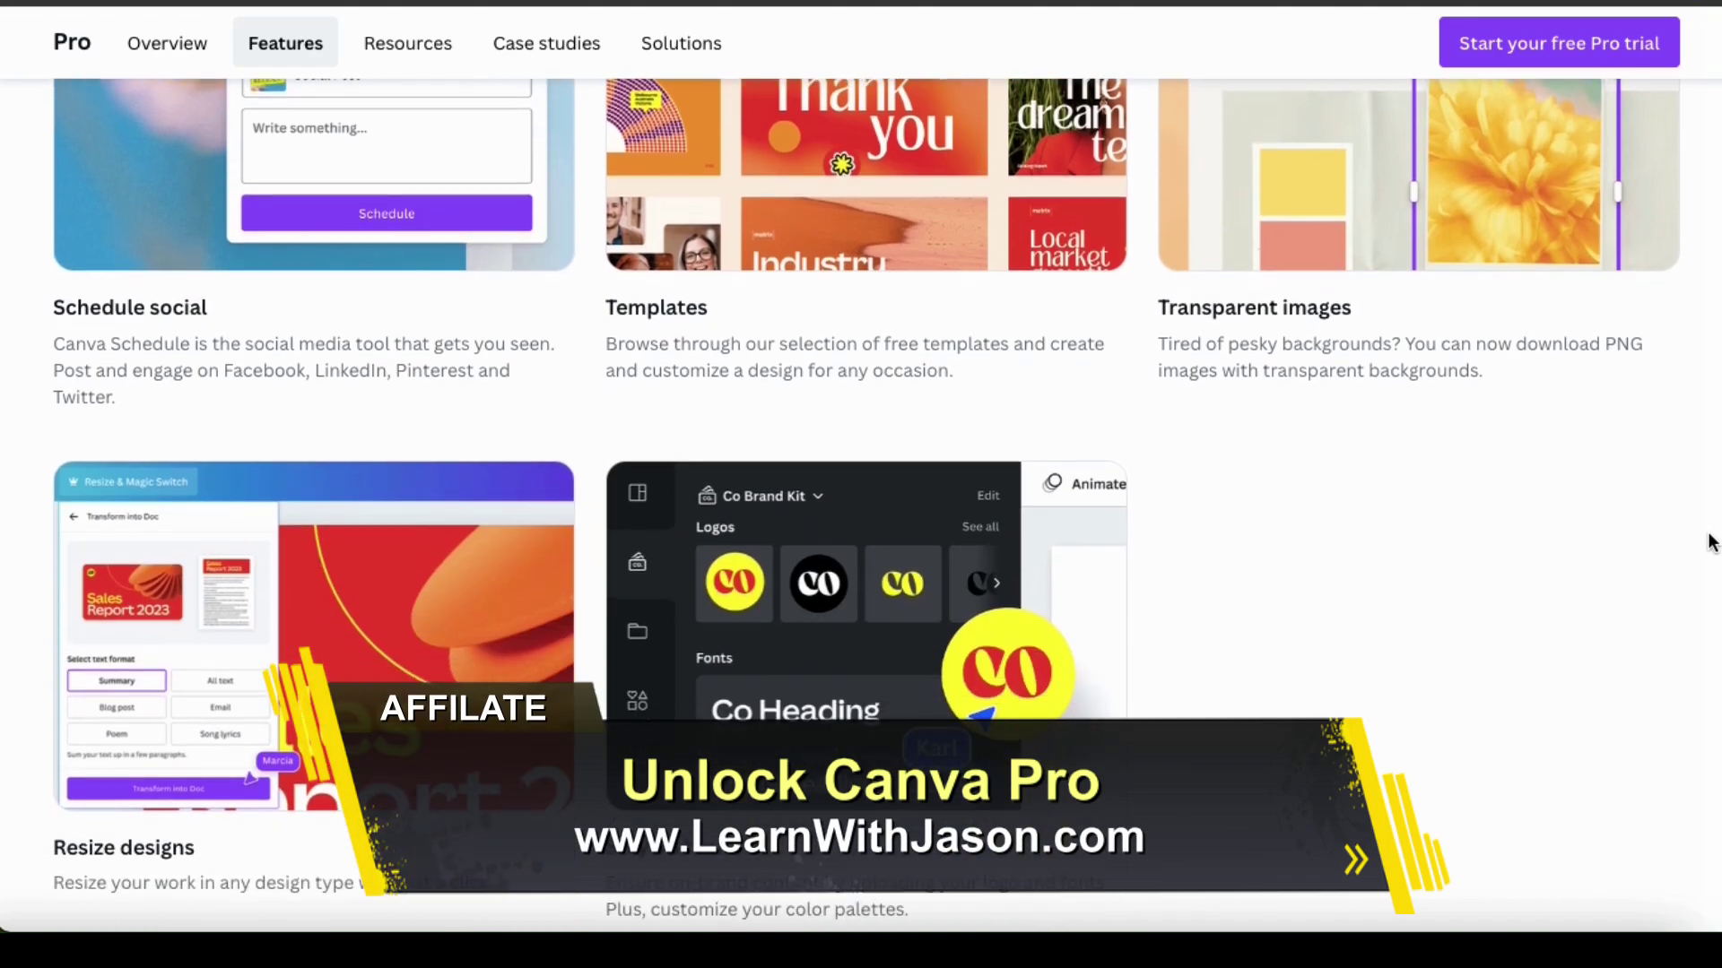